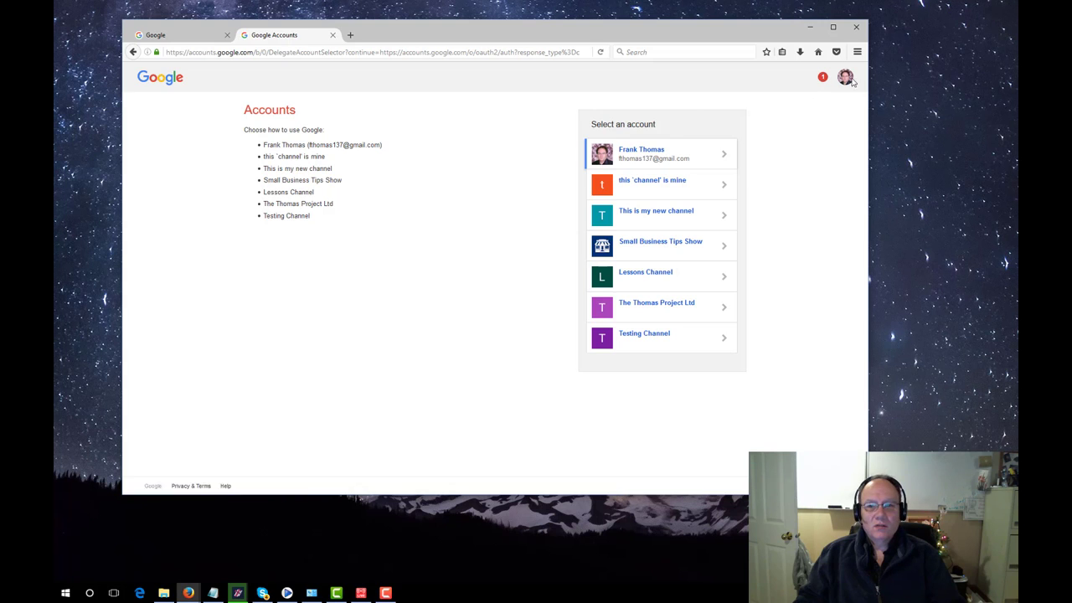
Sign out and sign in with the other Google account, declining Firefox's remember-login offer.
click(845, 77)
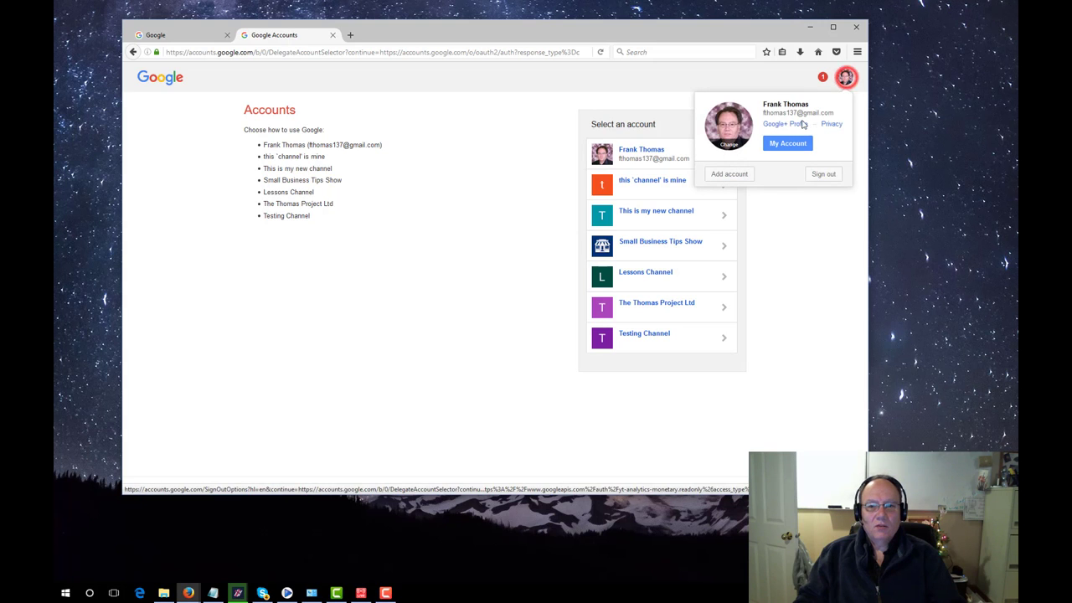
click(822, 173)
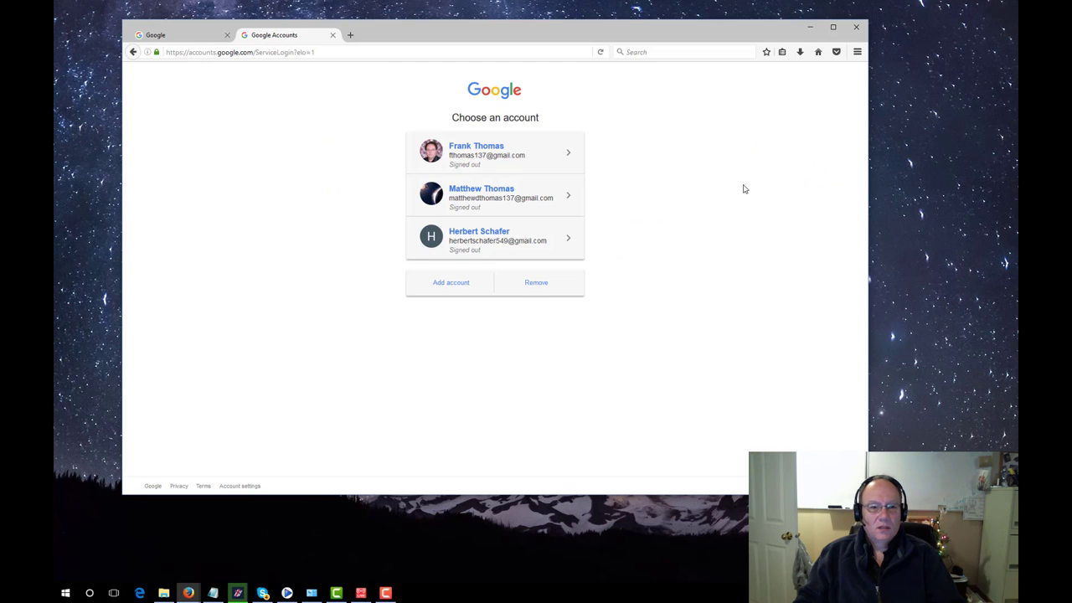
click(466, 283)
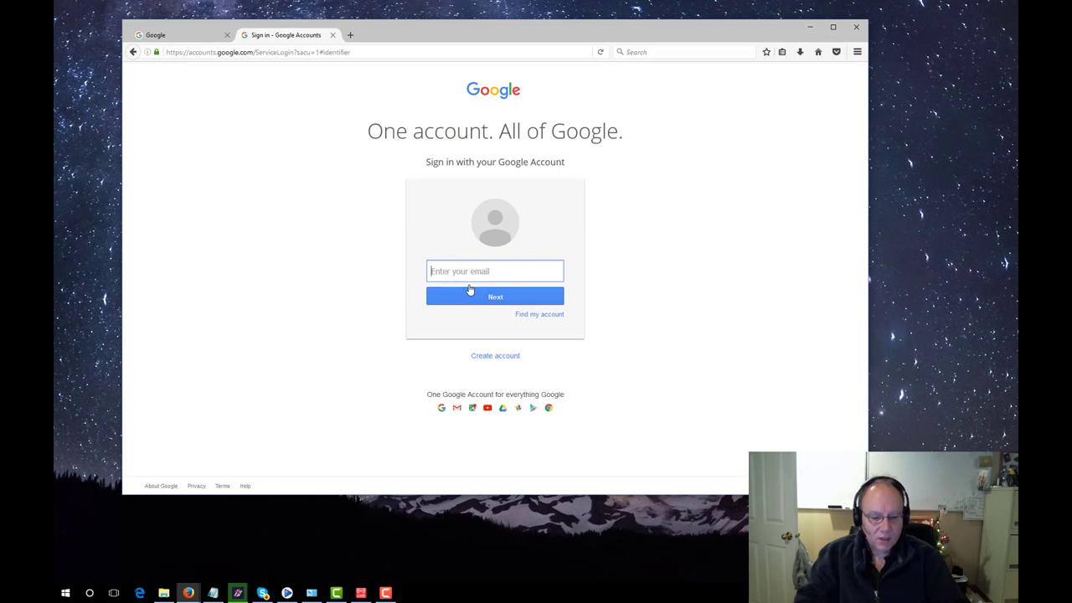
text(frank)
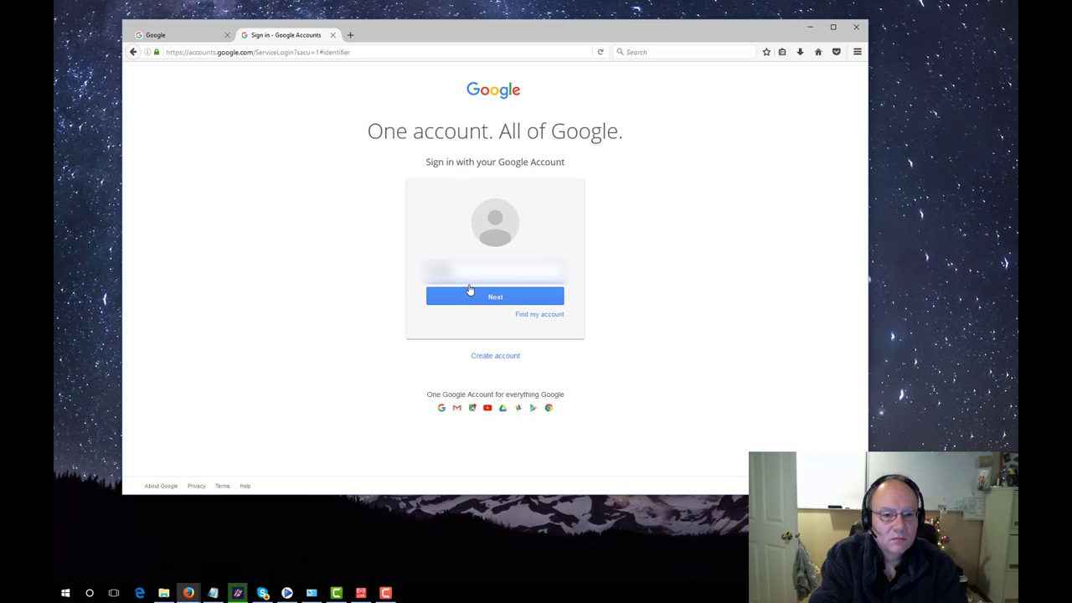
text(****)
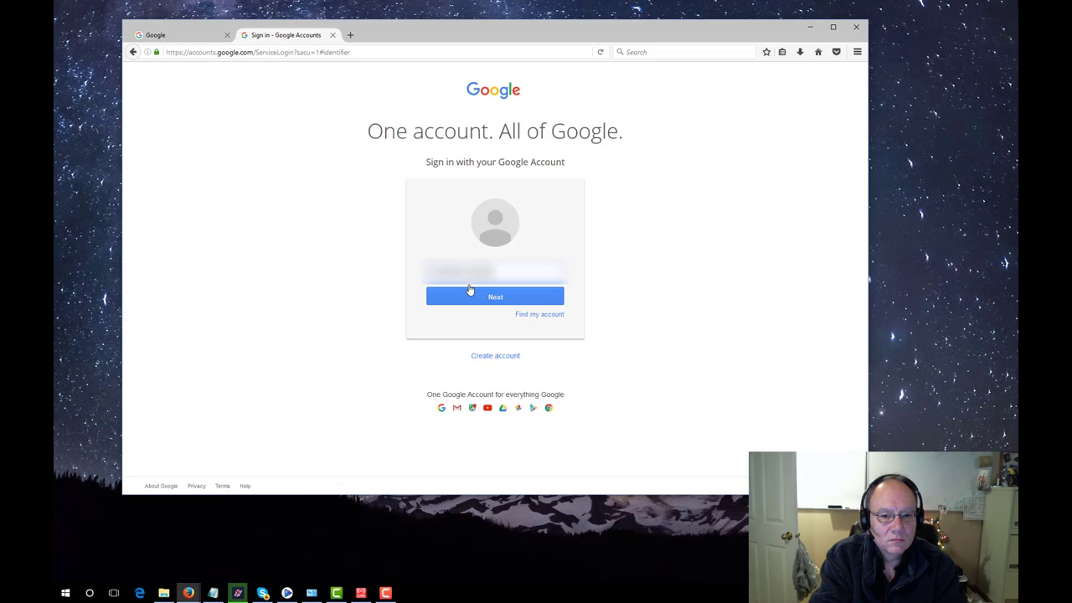
click(469, 288)
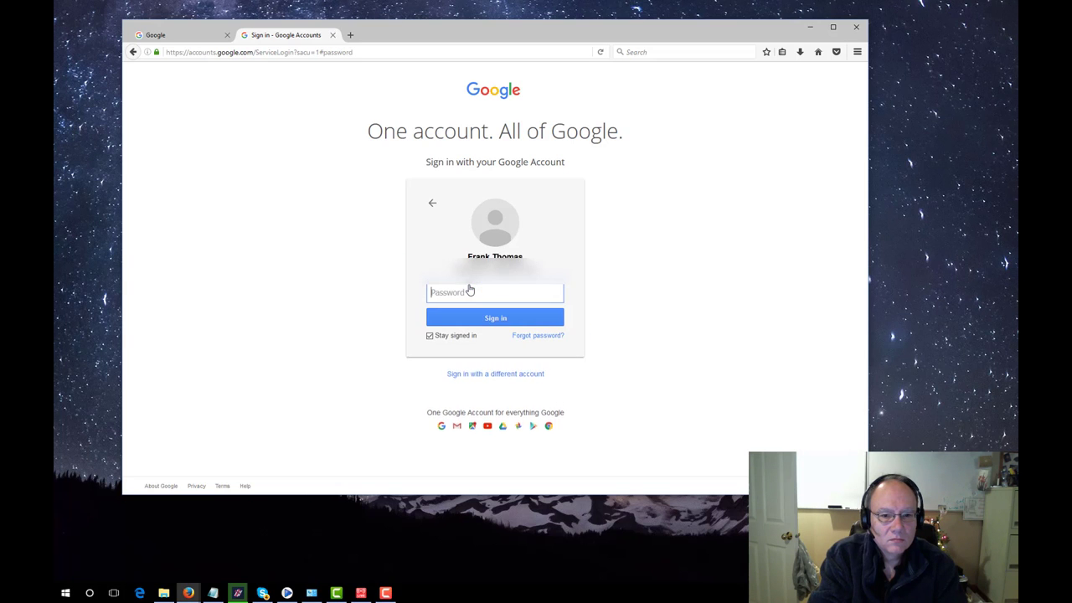
key(ctrl+v)
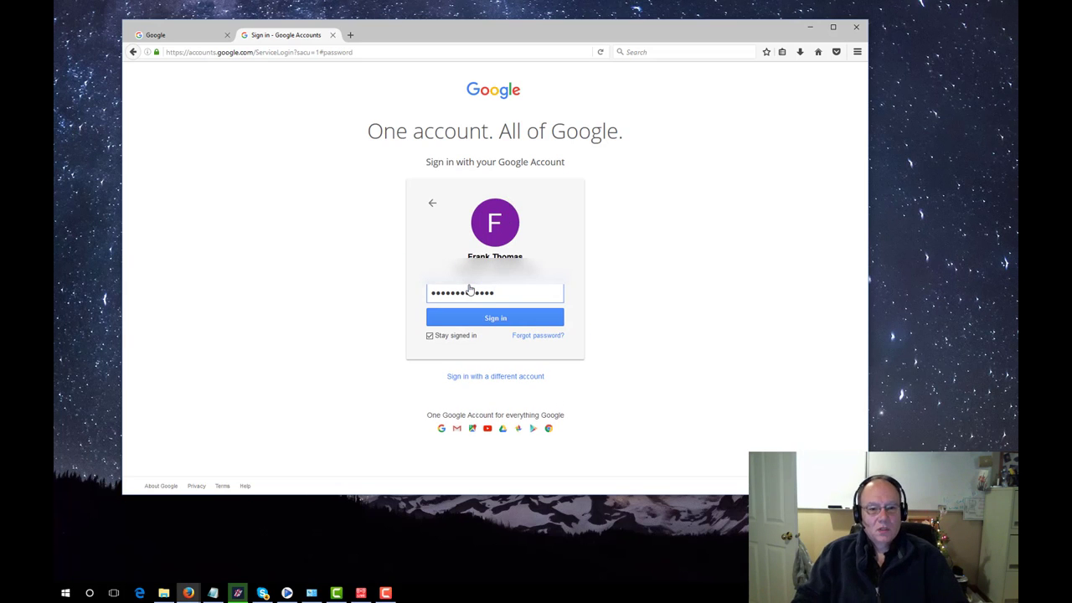
click(488, 318)
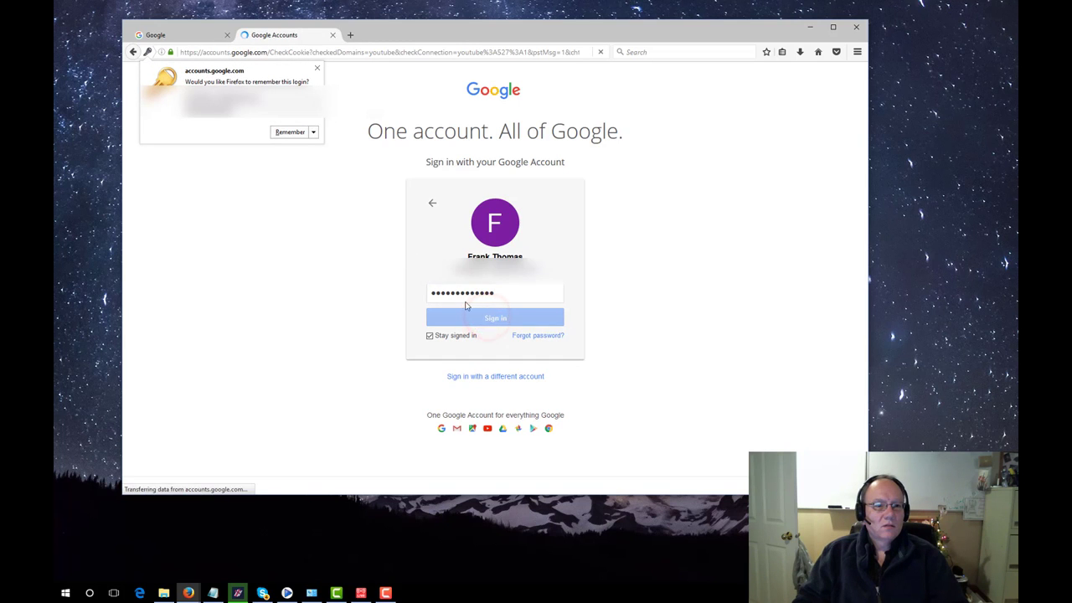
click(316, 68)
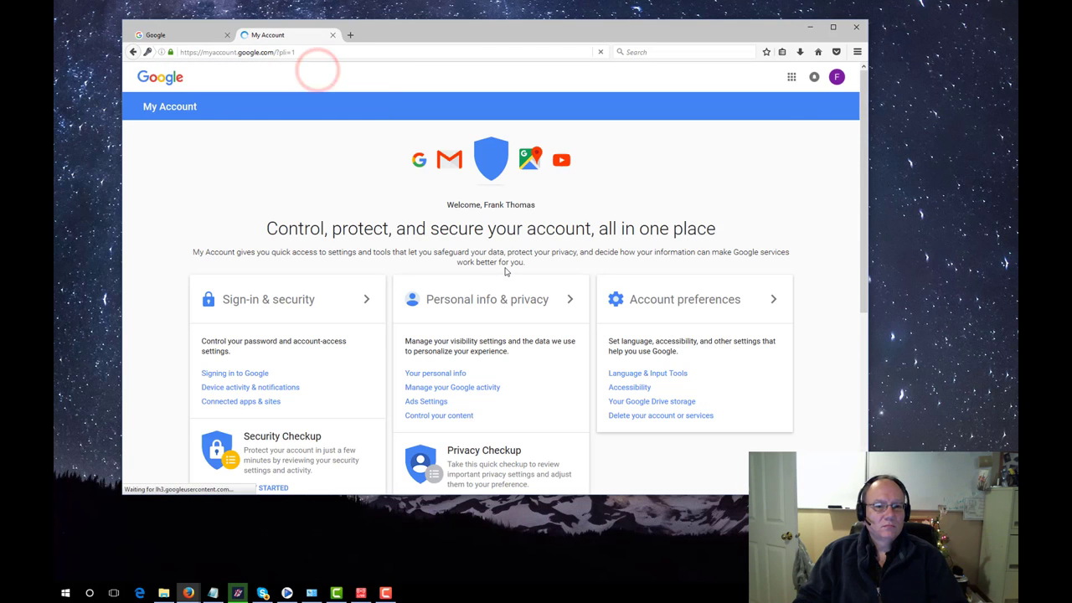
Check the account menu's linked channels, then select the browser address for replacement.
click(835, 77)
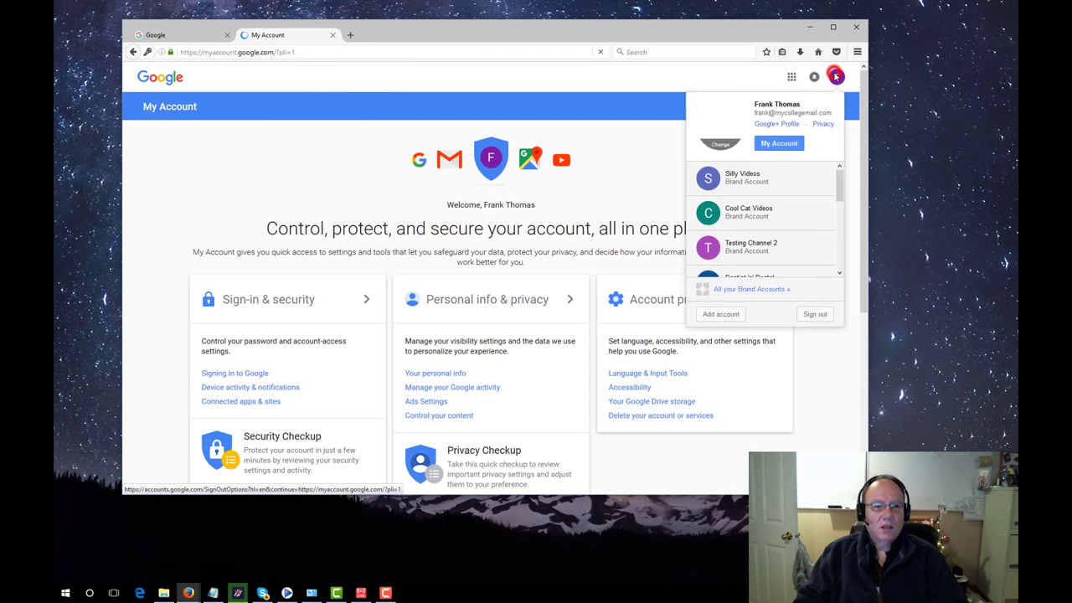
click(552, 80)
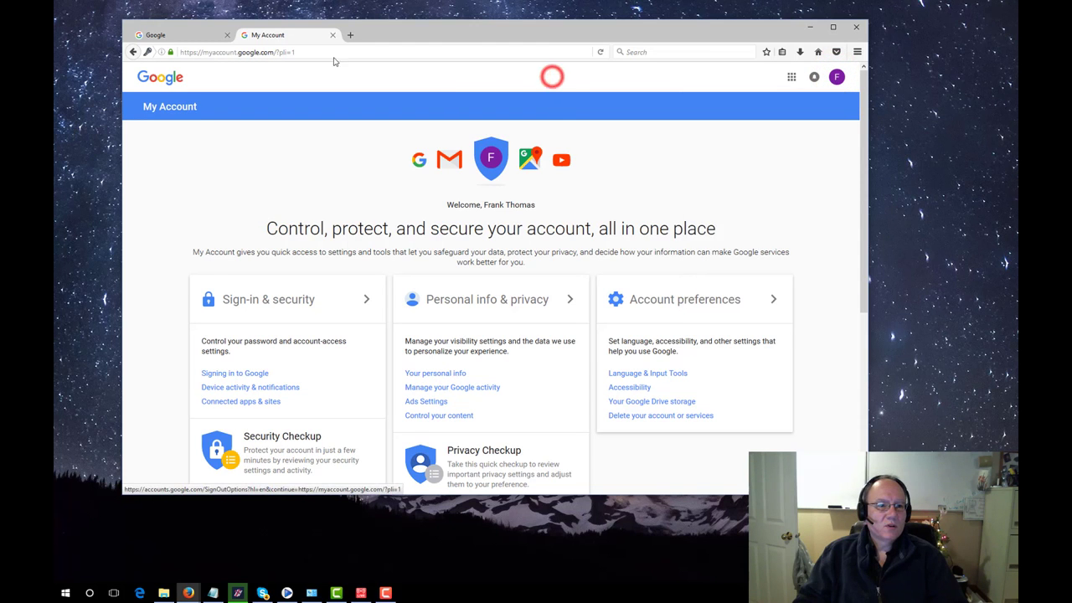
click(282, 52)
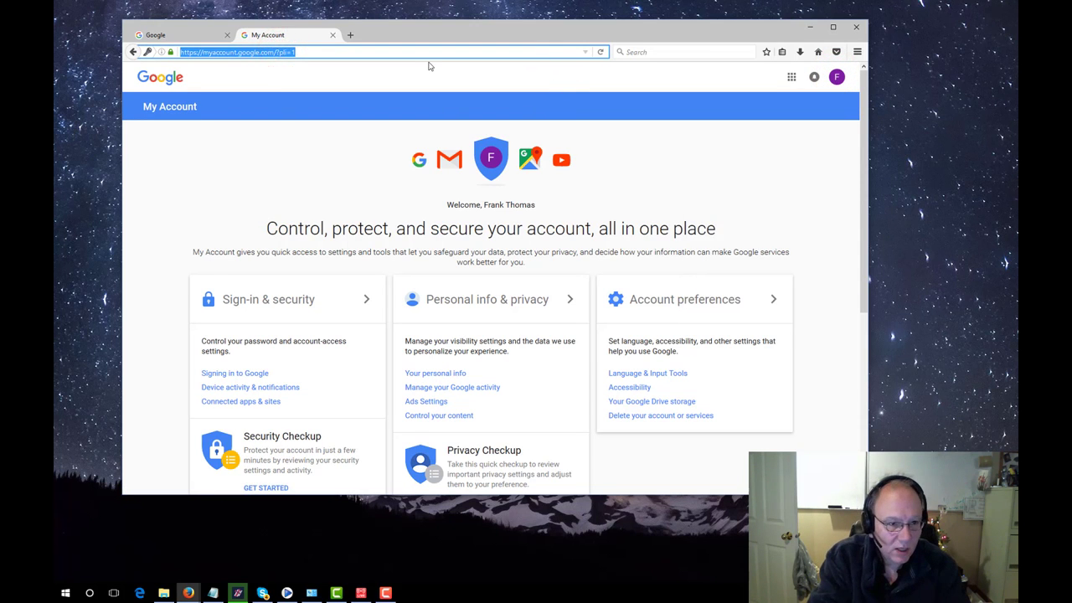
Import Test Channel through Google login, allowing YTubeSpy access to its YouTube and Analytics data.
text(a)
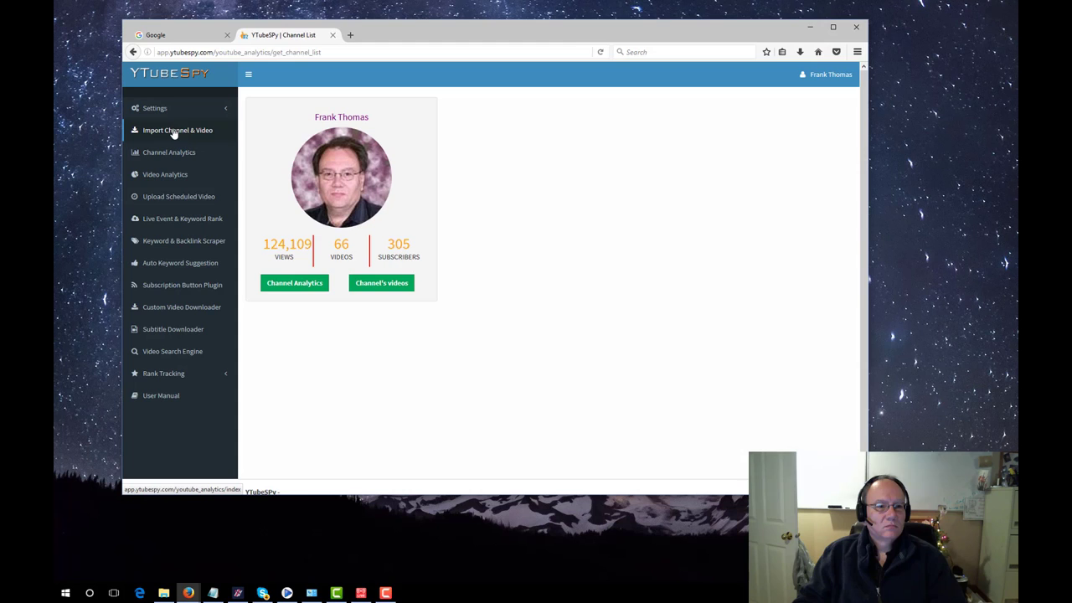
click(174, 128)
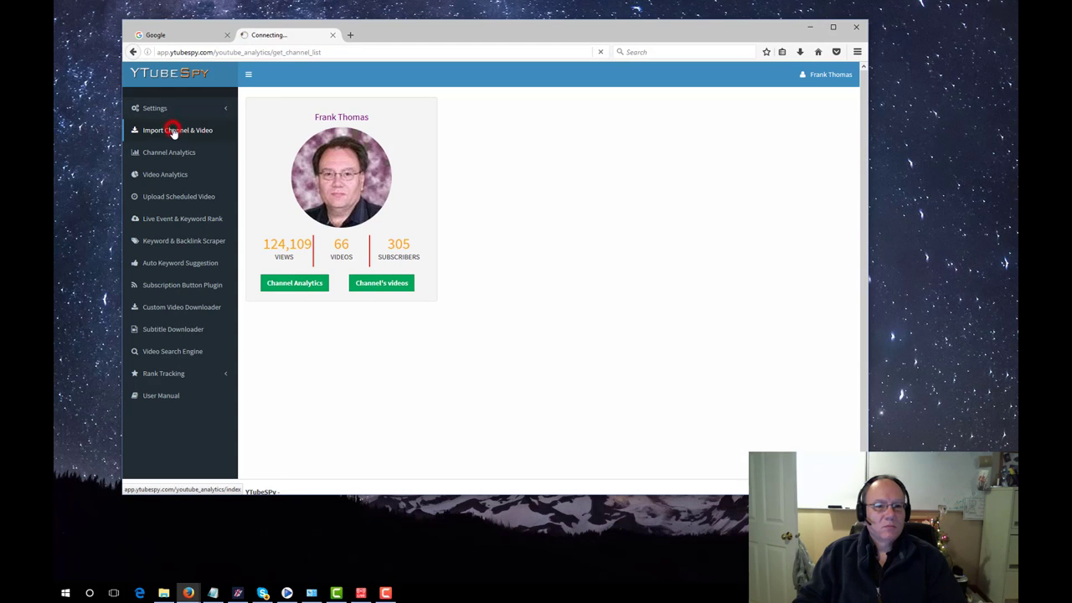
click(538, 120)
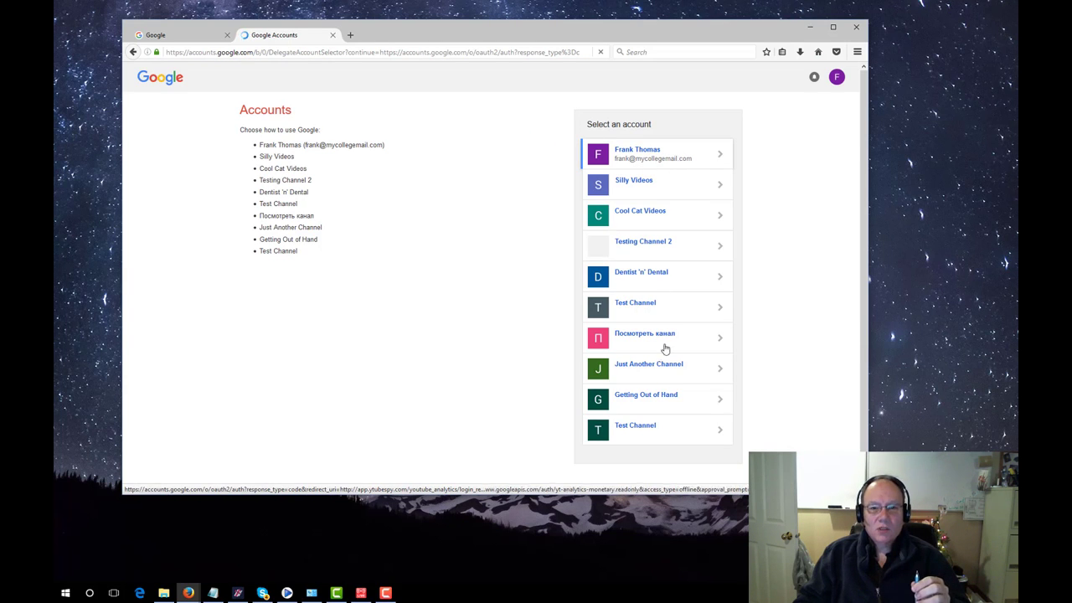
click(639, 429)
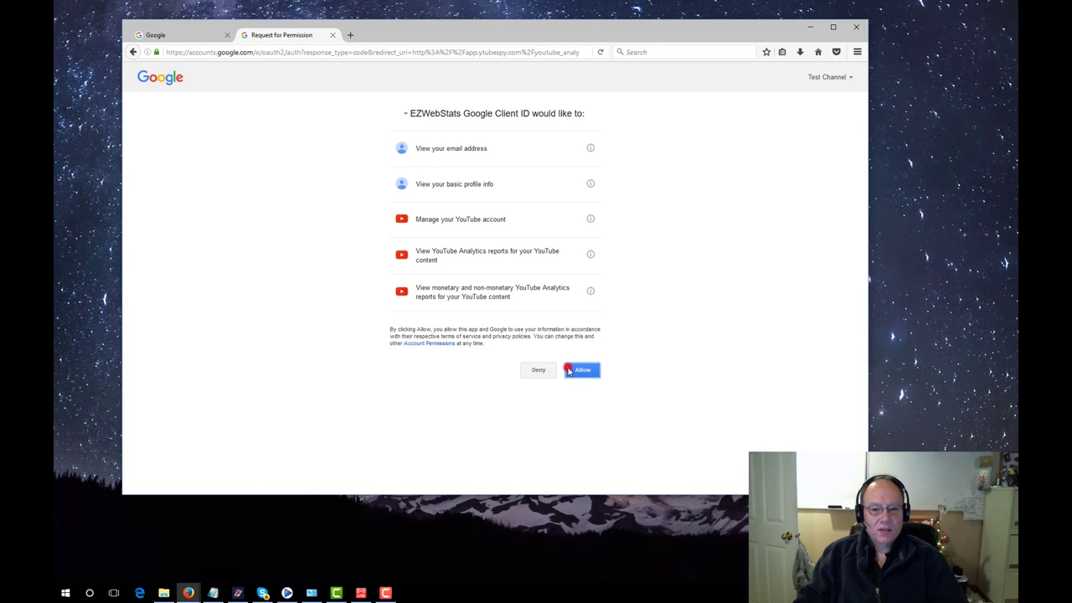
click(567, 371)
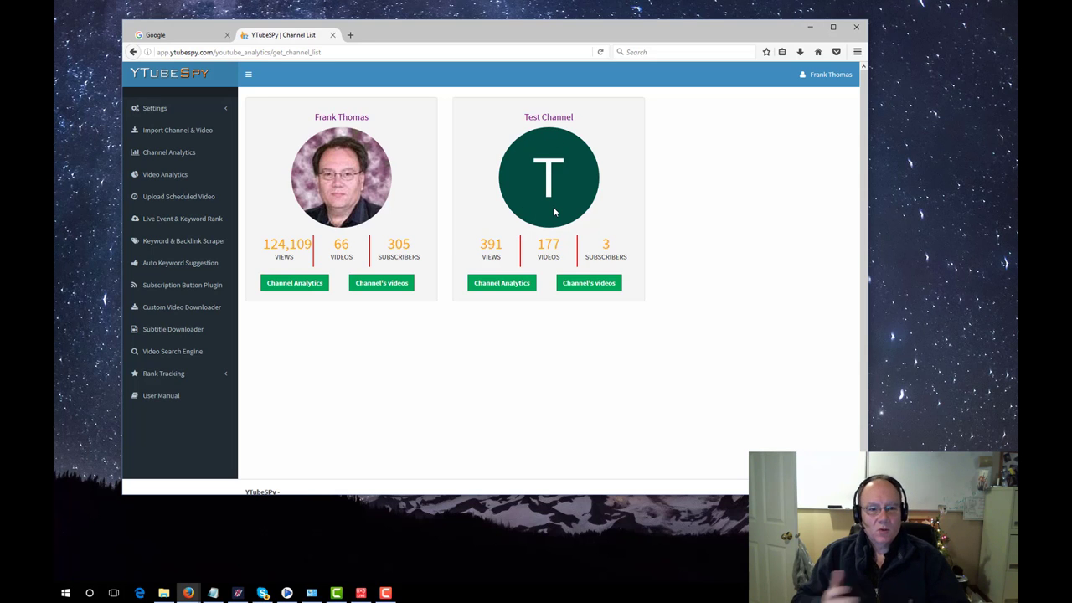
Browse Test Channel's videos, then open its analytics with the 2016-Oct-03 to Oct-31 views chart.
click(586, 282)
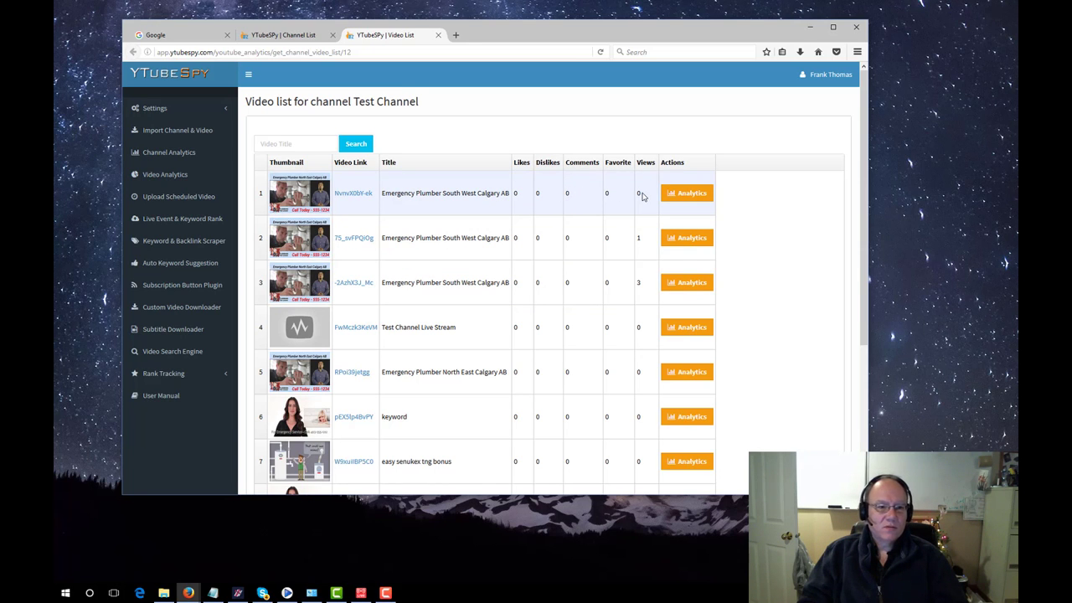
click(172, 156)
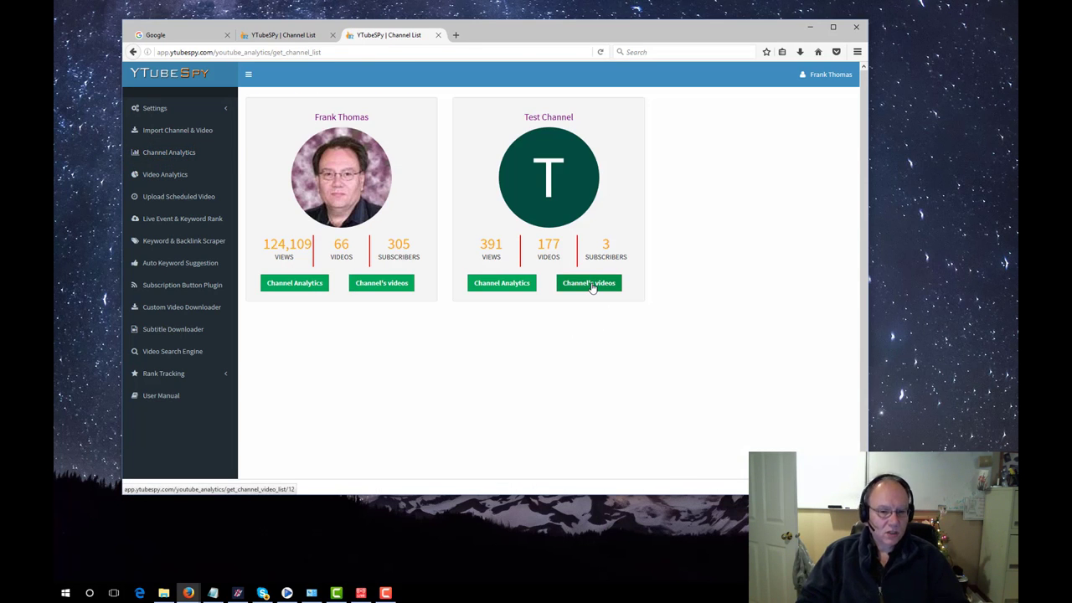
click(501, 283)
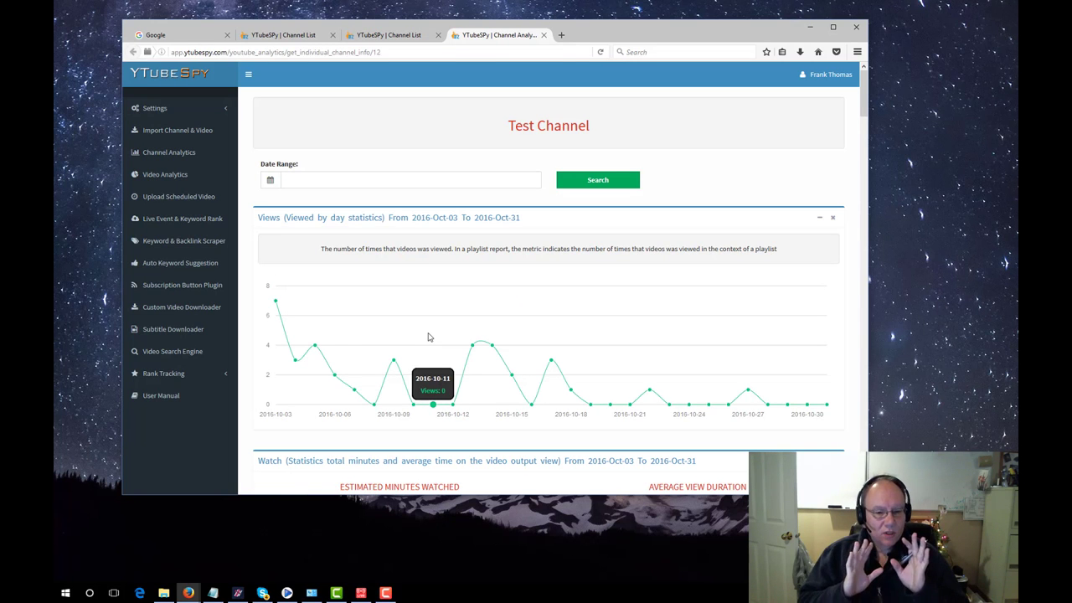
Scroll through Test Channel's analytics charts, then return to the imported channels list.
scroll(540, 389, down, 5)
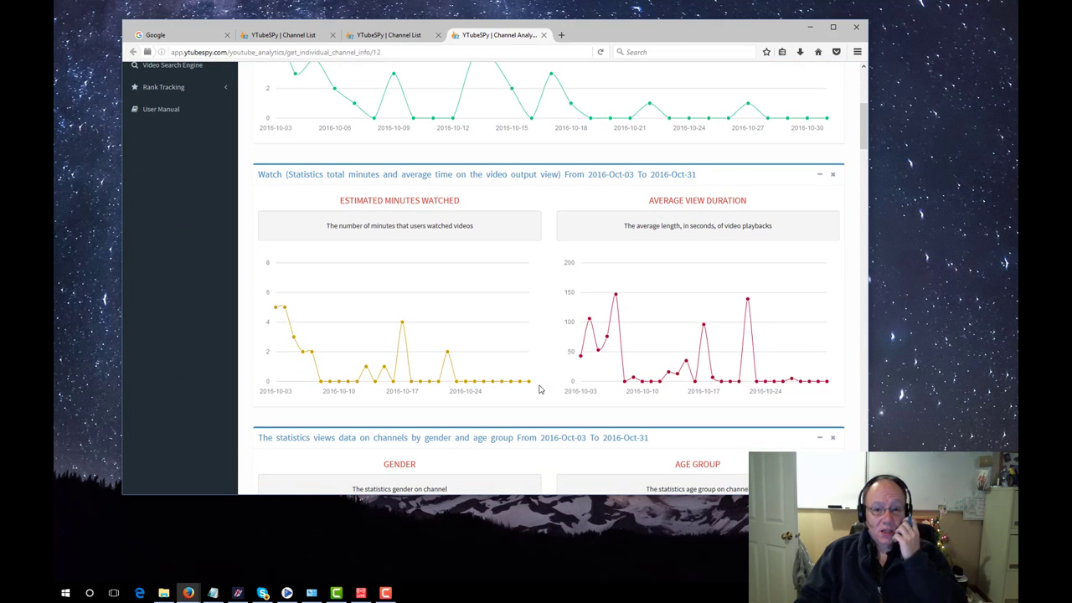
scroll(540, 389, down, 4)
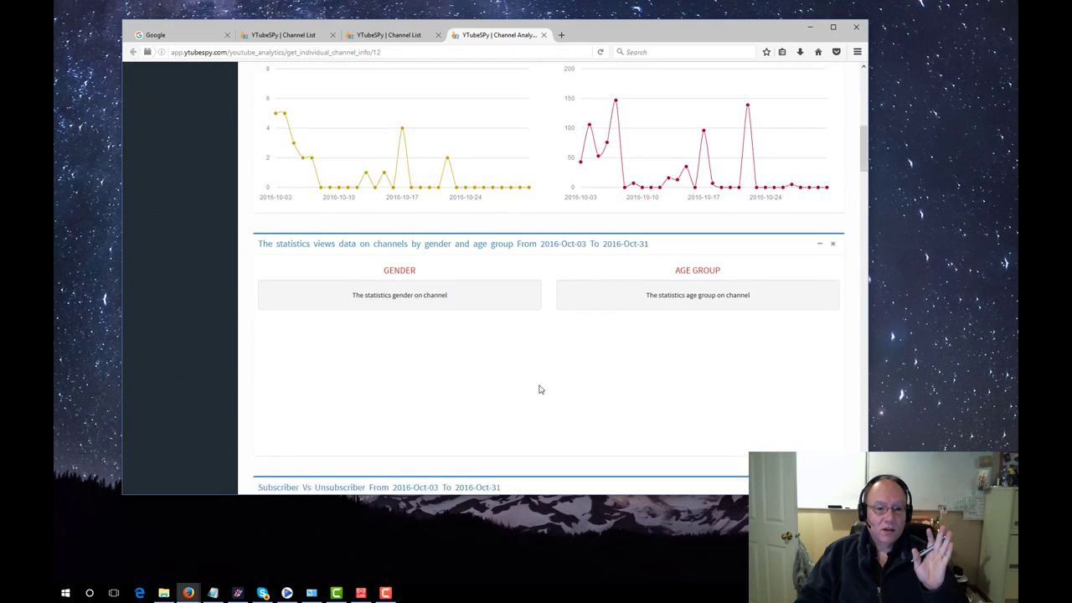
scroll(539, 387, down, 4)
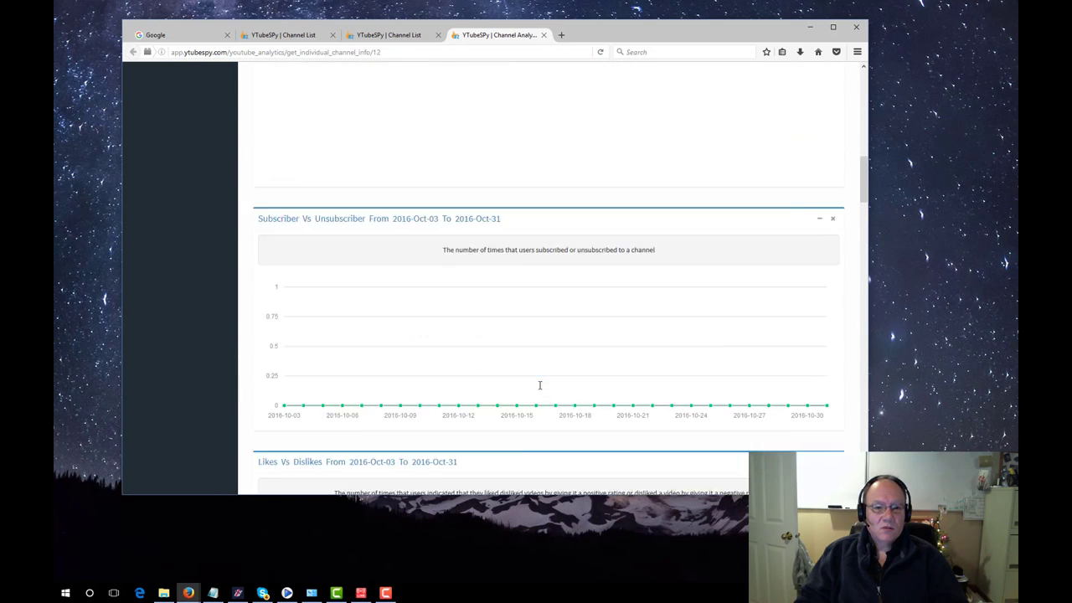
scroll(498, 340, up, 3)
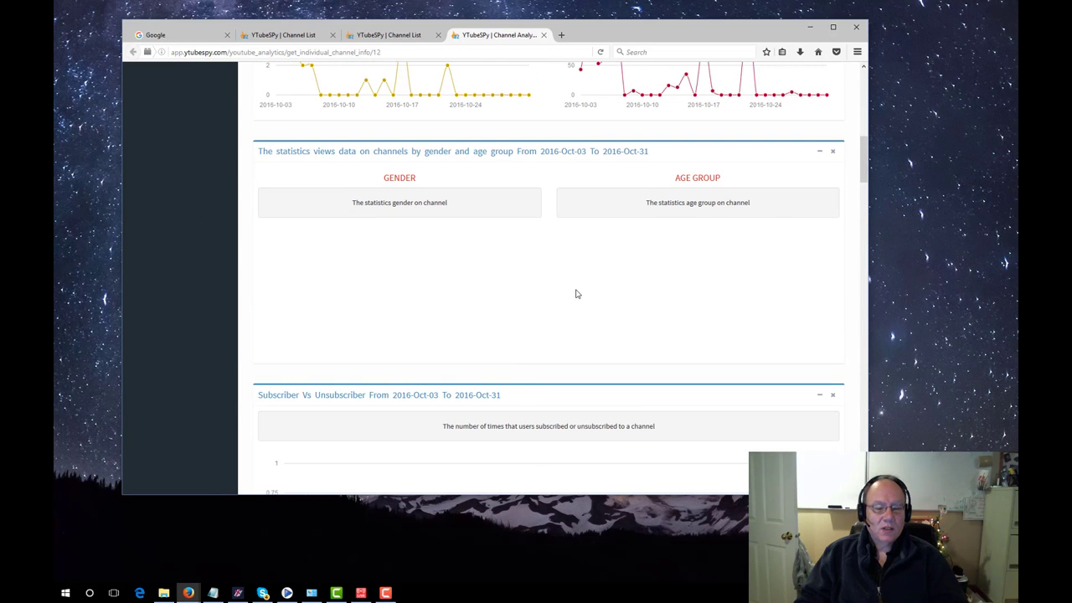
scroll(576, 293, up, 10)
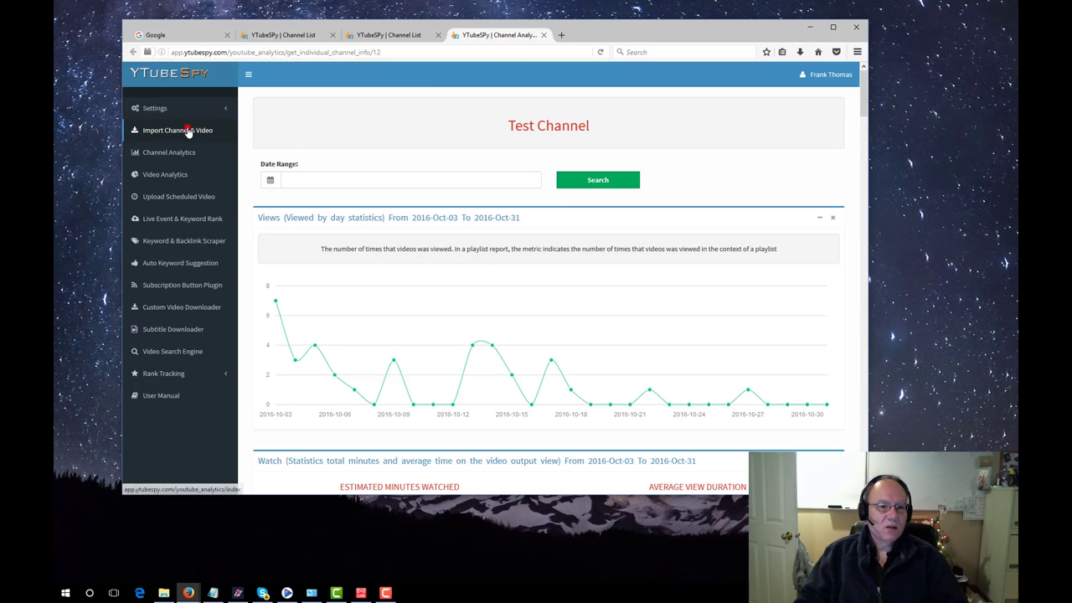
click(188, 132)
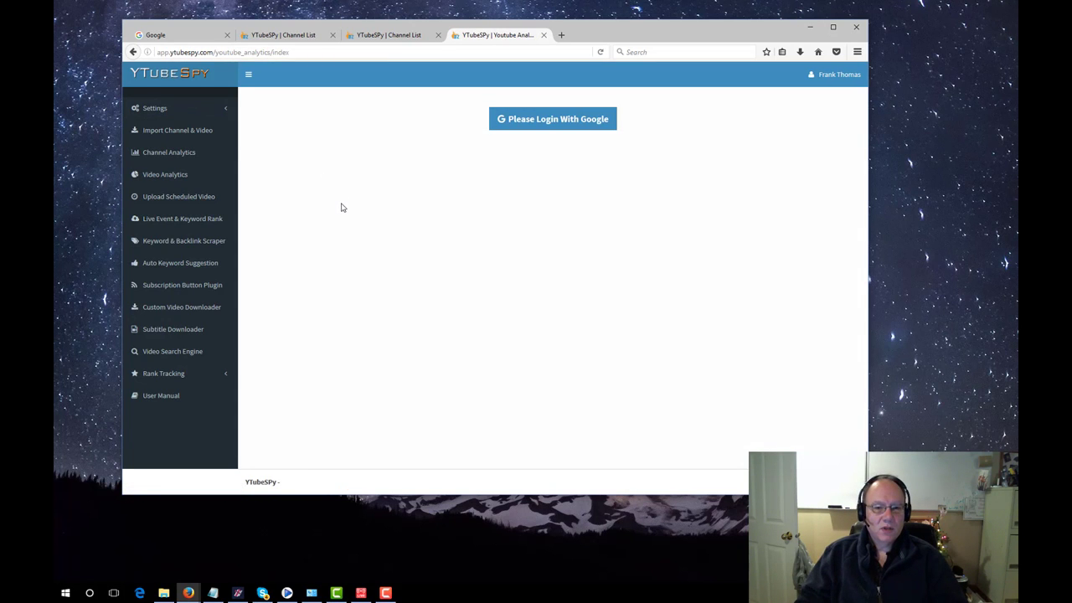
click(174, 151)
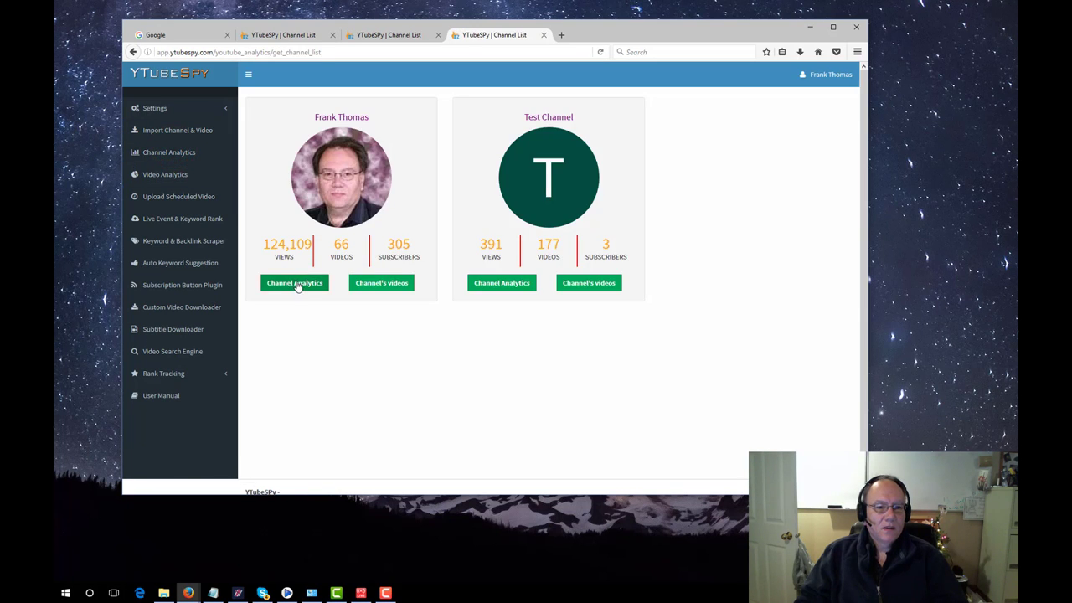
click(313, 284)
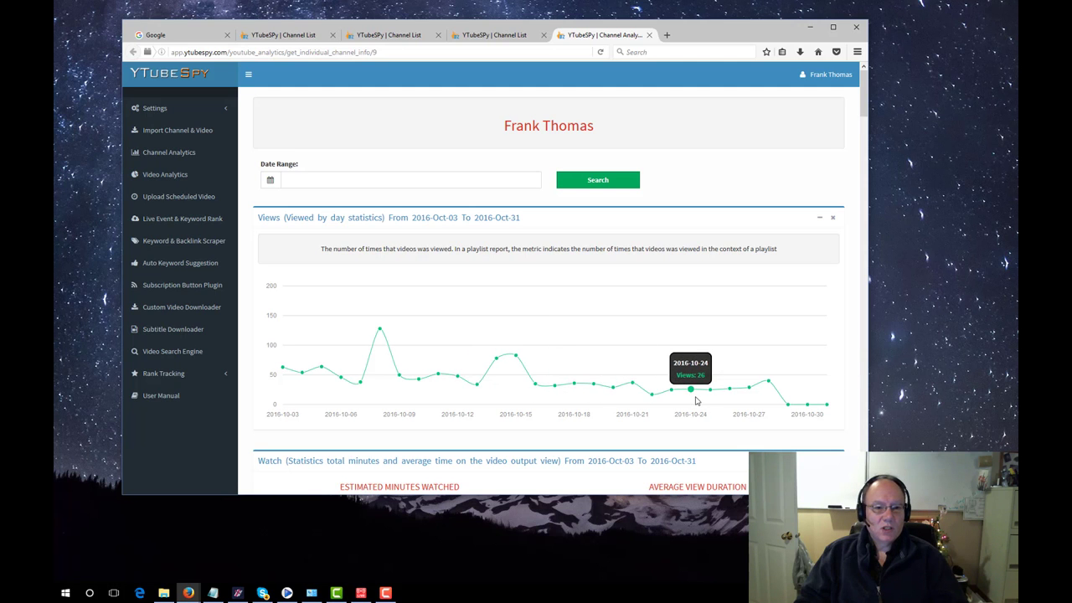
scroll(695, 401, down, 3)
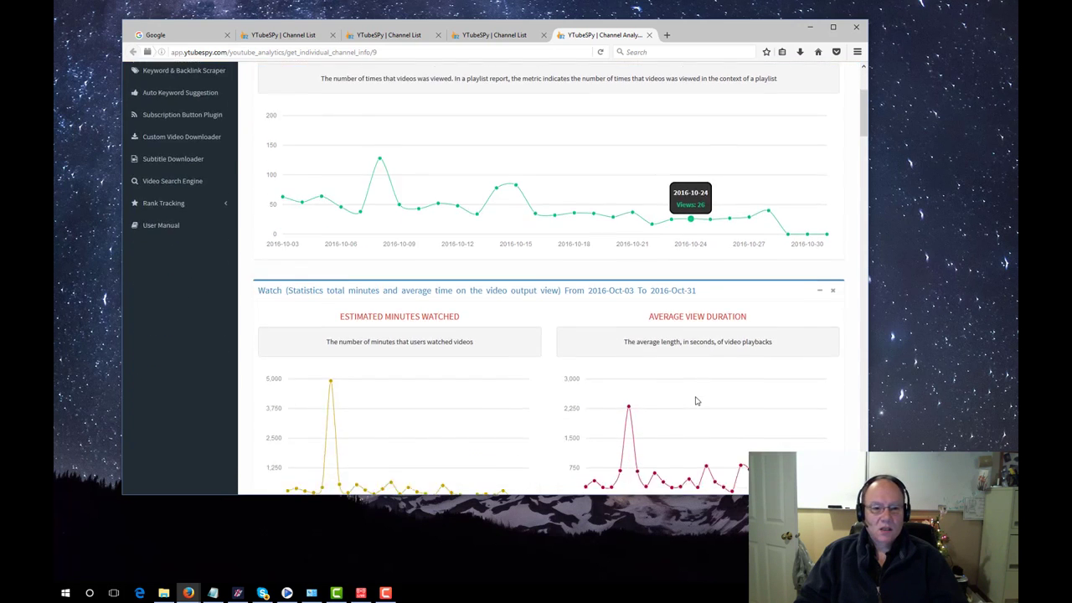
scroll(695, 401, down, 2)
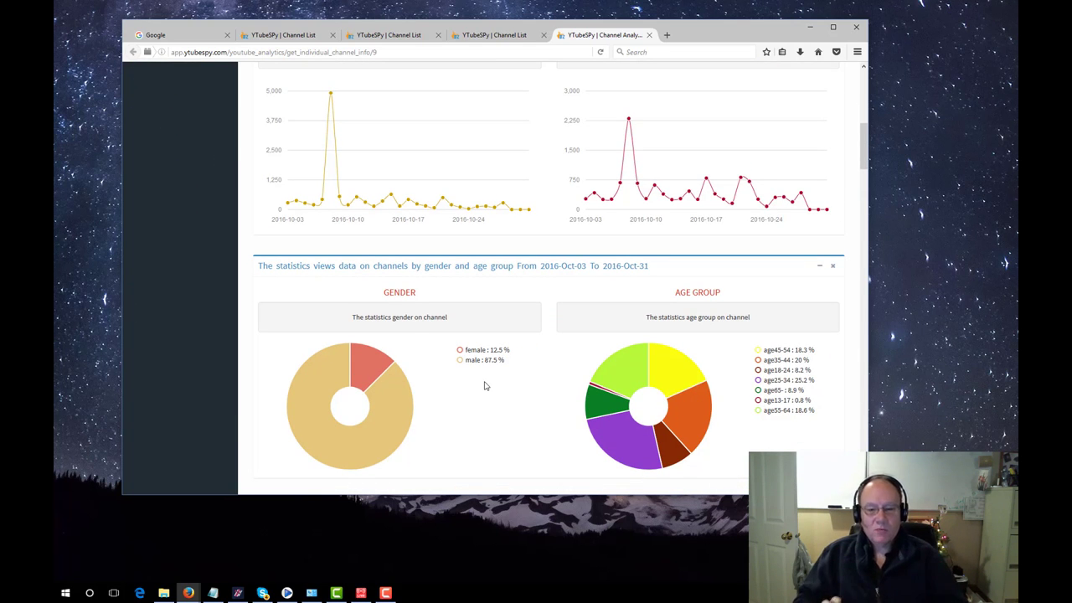
scroll(483, 385, down, 2)
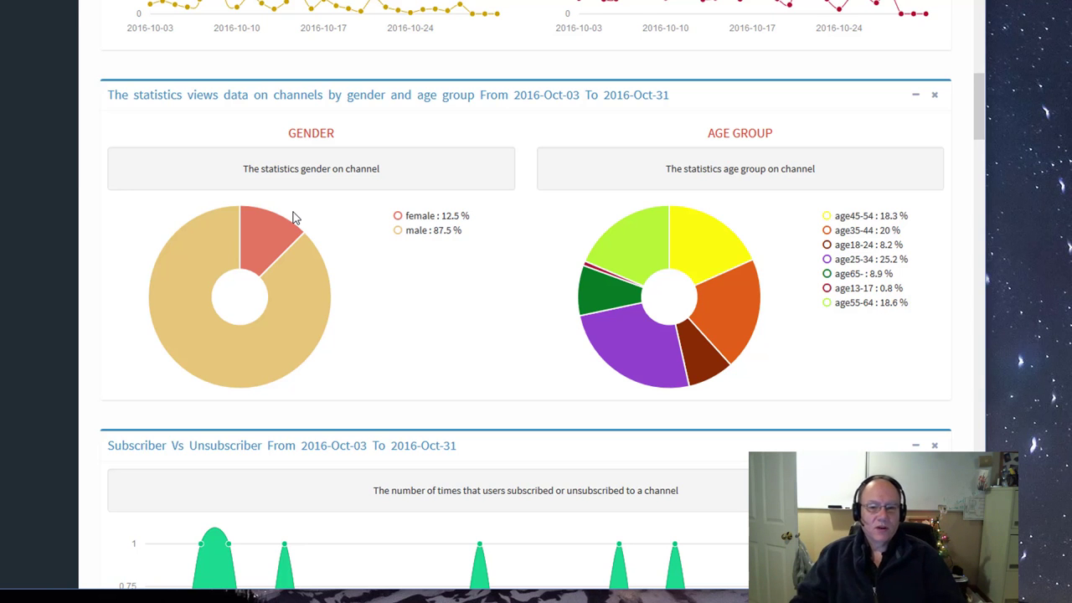
triple_click(408, 232)
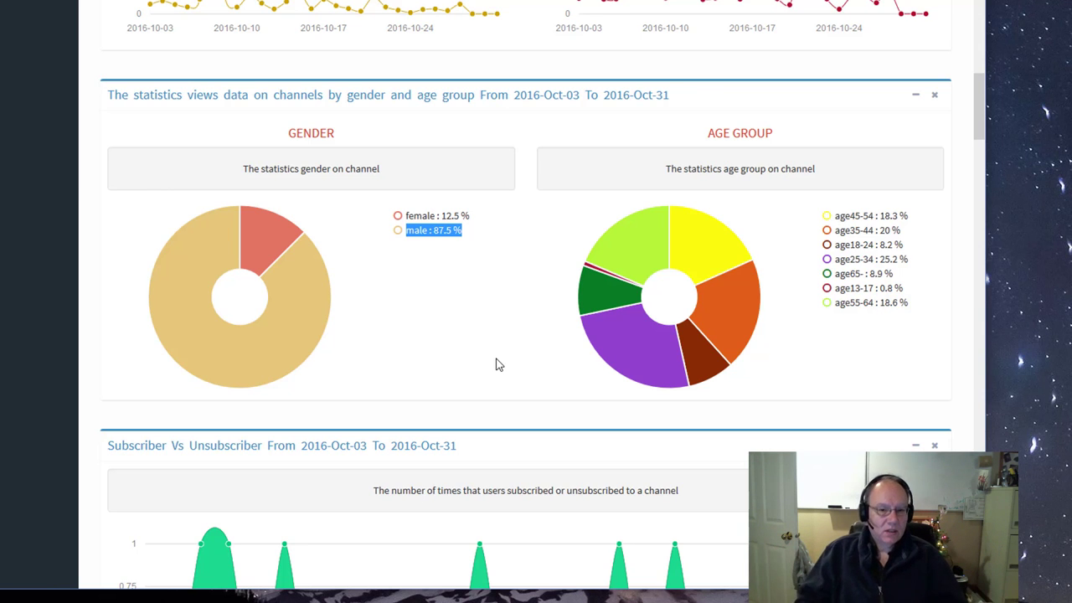
scroll(495, 364, down, 3)
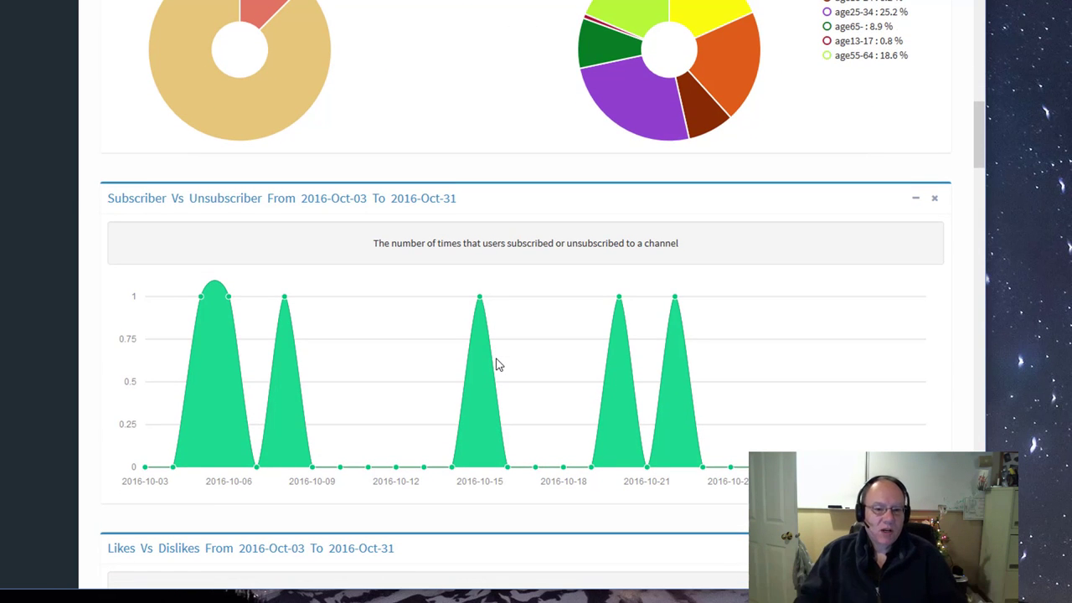
scroll(496, 364, down, 3)
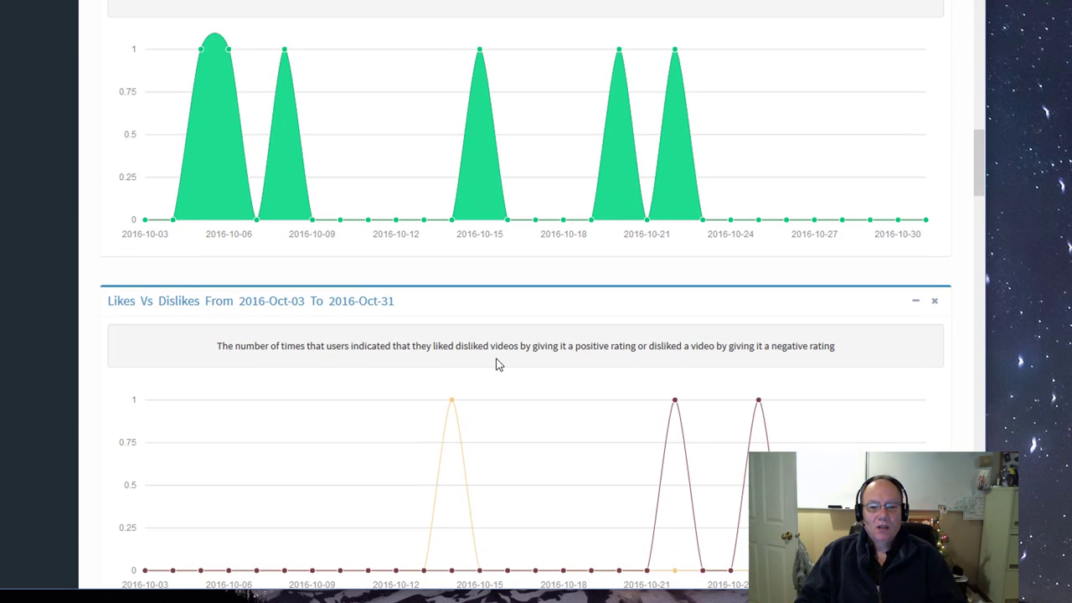
scroll(496, 364, down, 10)
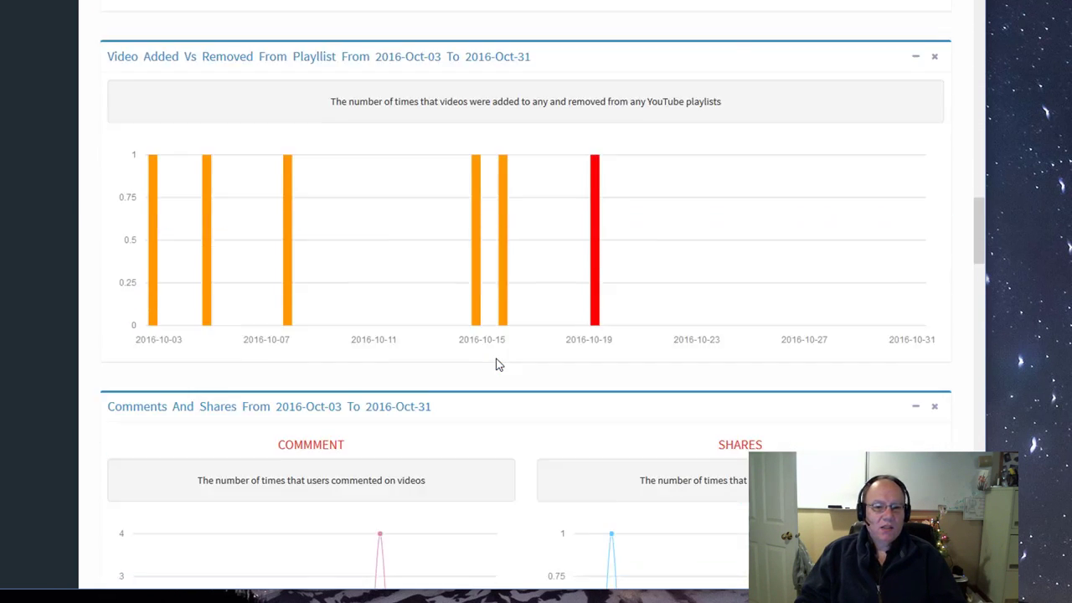
scroll(495, 364, down, 3)
scroll(496, 364, down, 3)
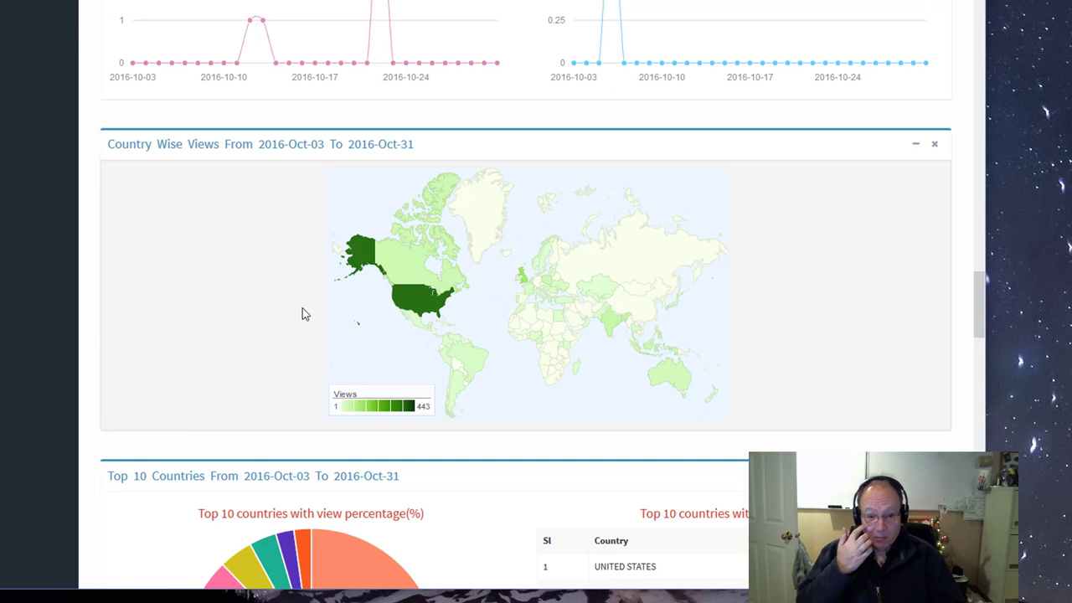
scroll(303, 310, down, 1)
scroll(303, 308, down, 5)
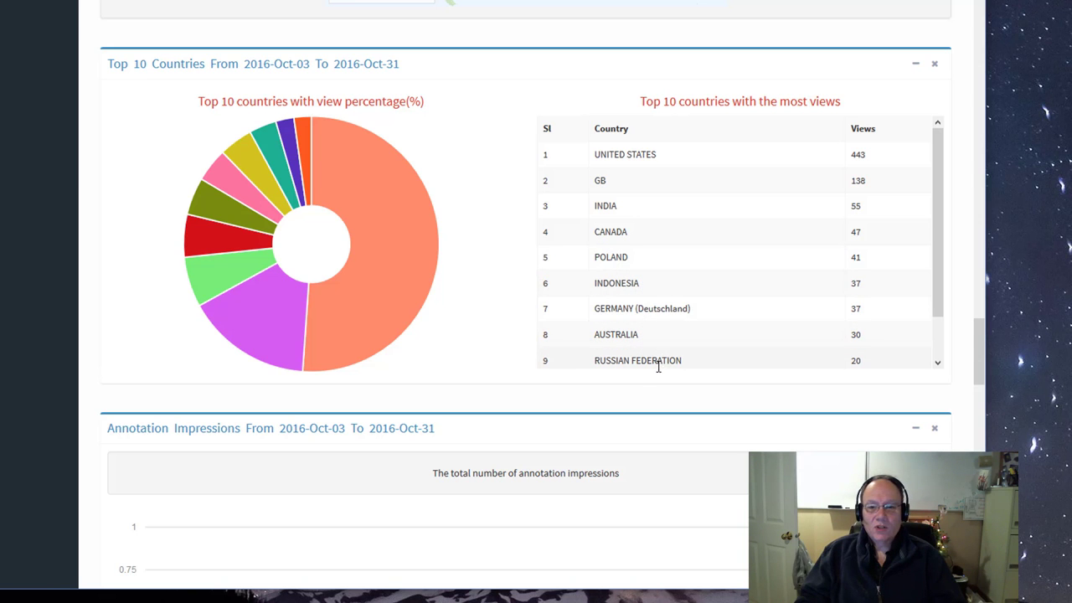
scroll(612, 364, down, 1)
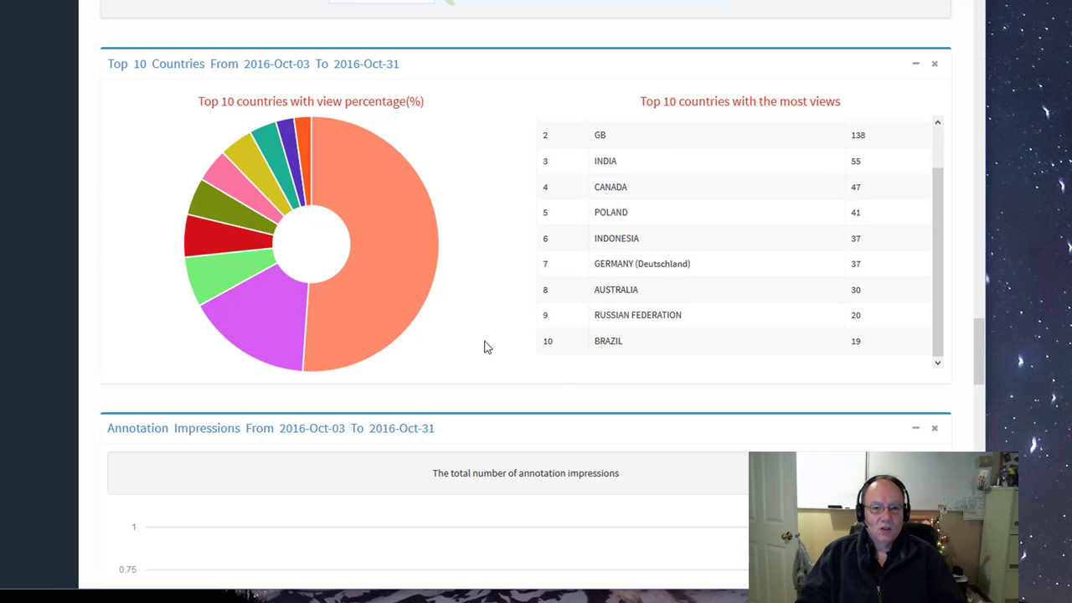
scroll(486, 345, down, 20)
scroll(485, 345, up, 5)
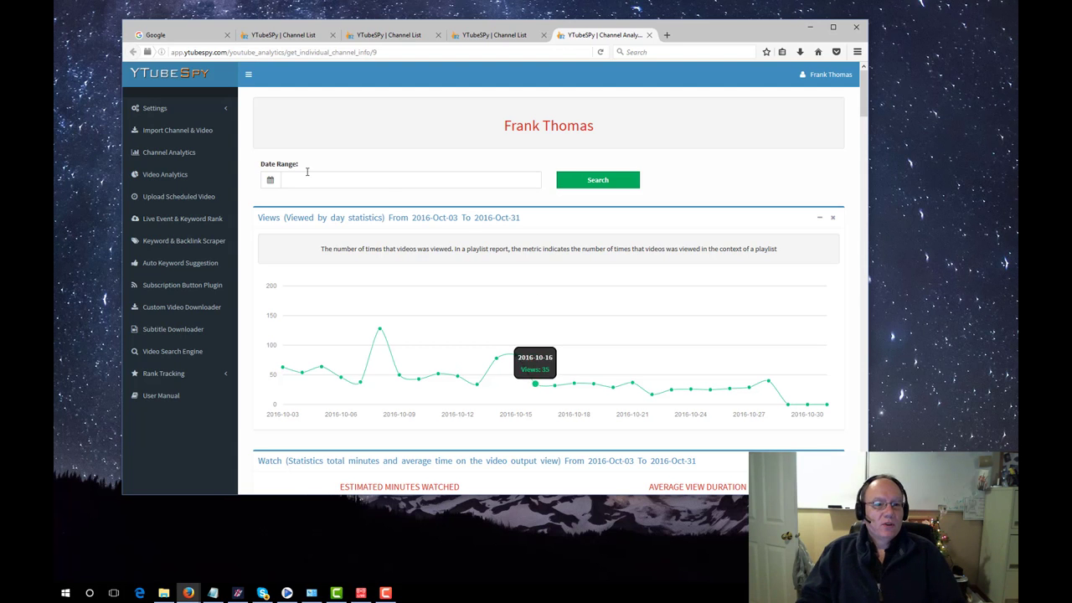
From the all-channel Video Analytics list, open analytics for lsg std II Promo Video.
click(171, 181)
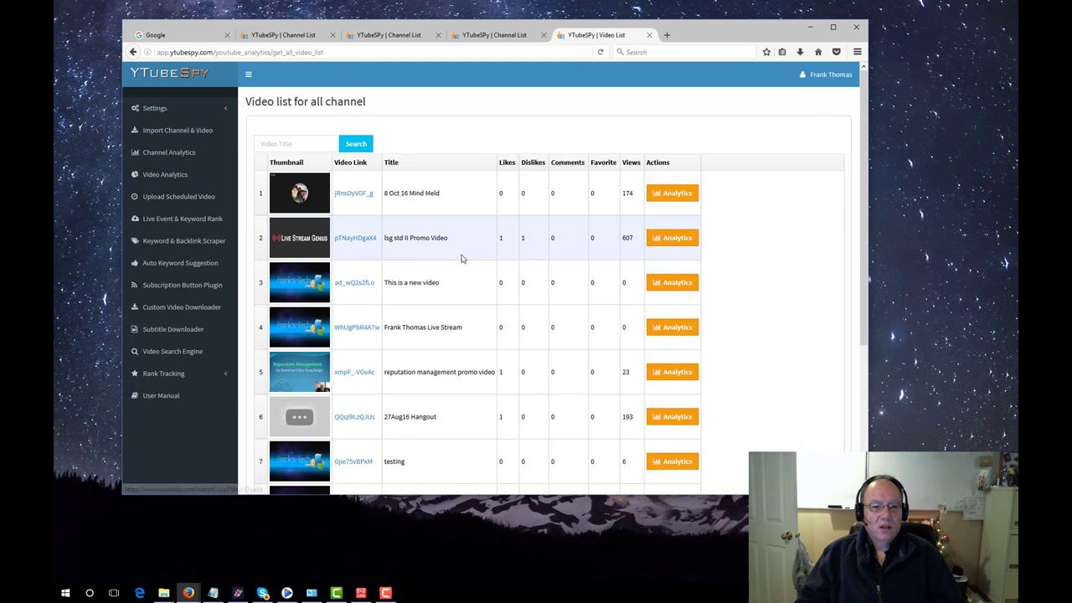
scroll(484, 281, down, 3)
scroll(484, 282, down, 1)
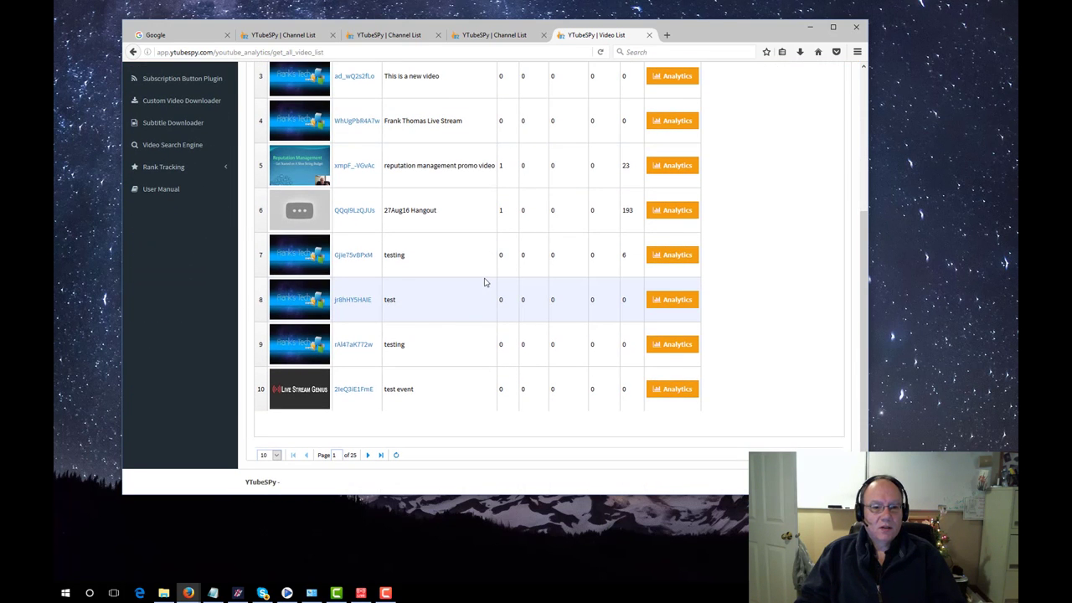
scroll(470, 344, up, 5)
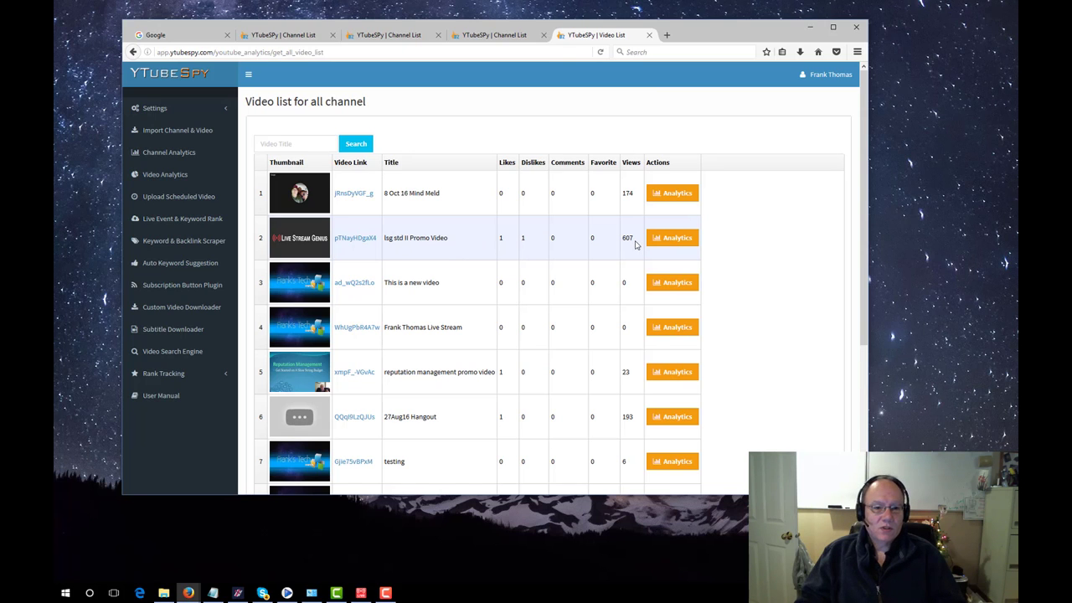
click(687, 241)
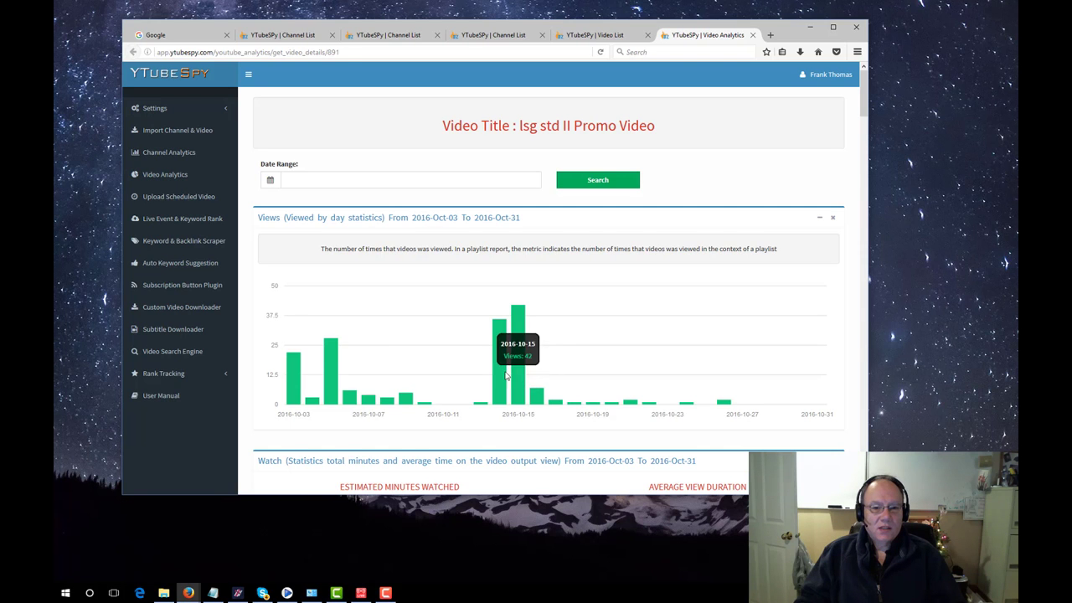
Scroll through the Watch, gender/age, subscriber and country charts for lsg std II Promo Video.
scroll(553, 381, down, 4)
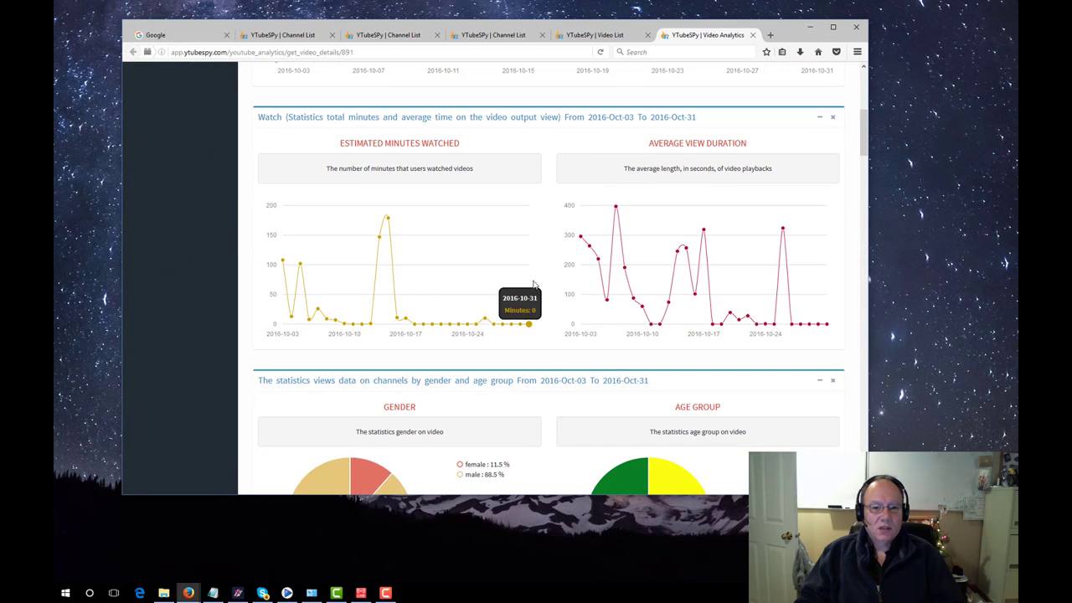
scroll(599, 307, down, 2)
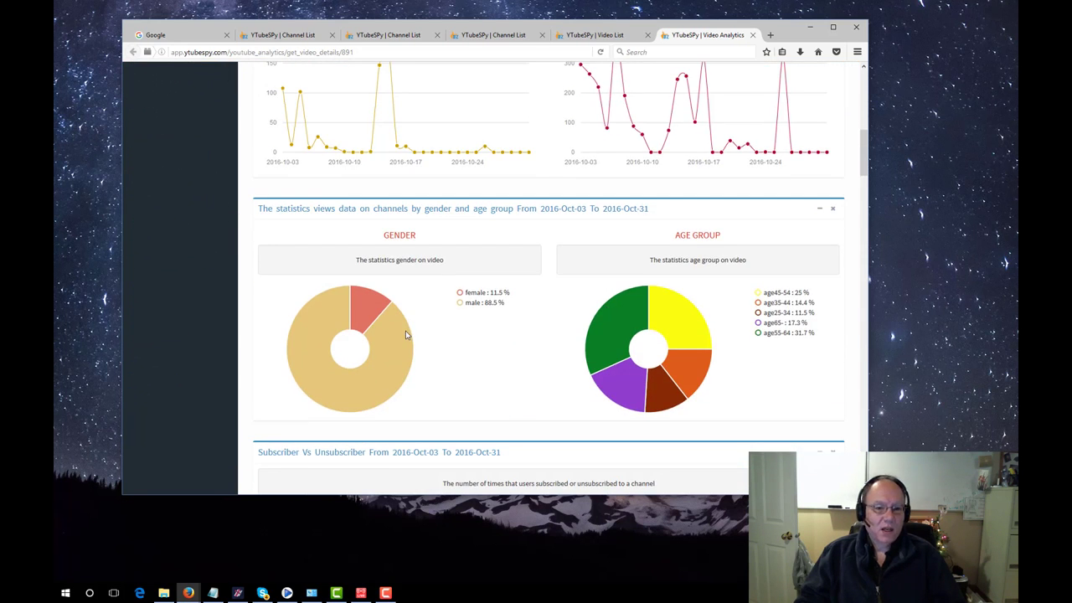
mouse_move(602, 355)
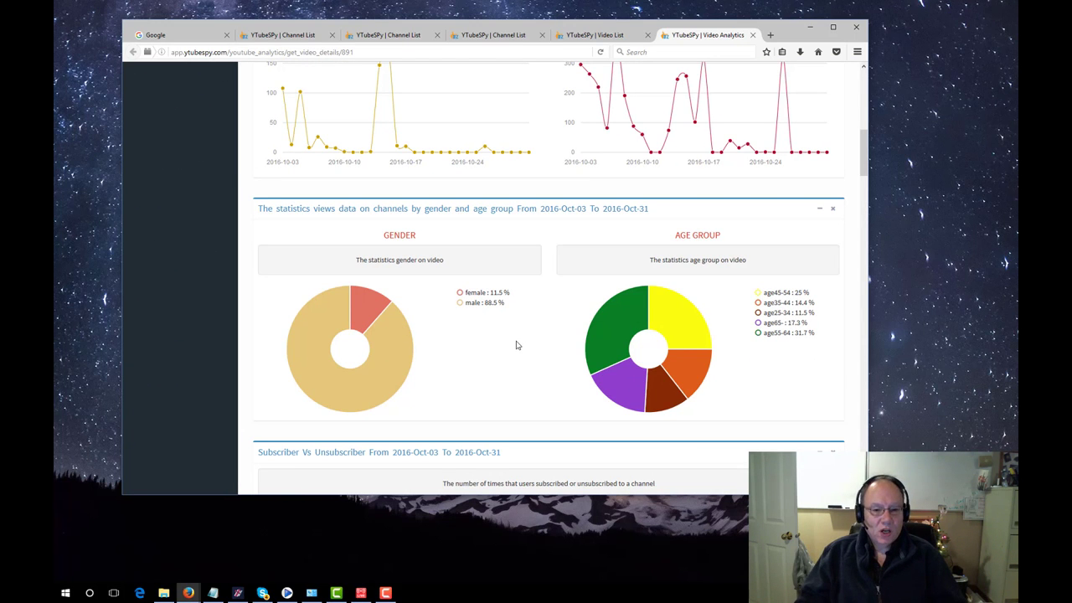
scroll(517, 345, down, 3)
scroll(517, 345, down, 3)
scroll(514, 343, up, 2)
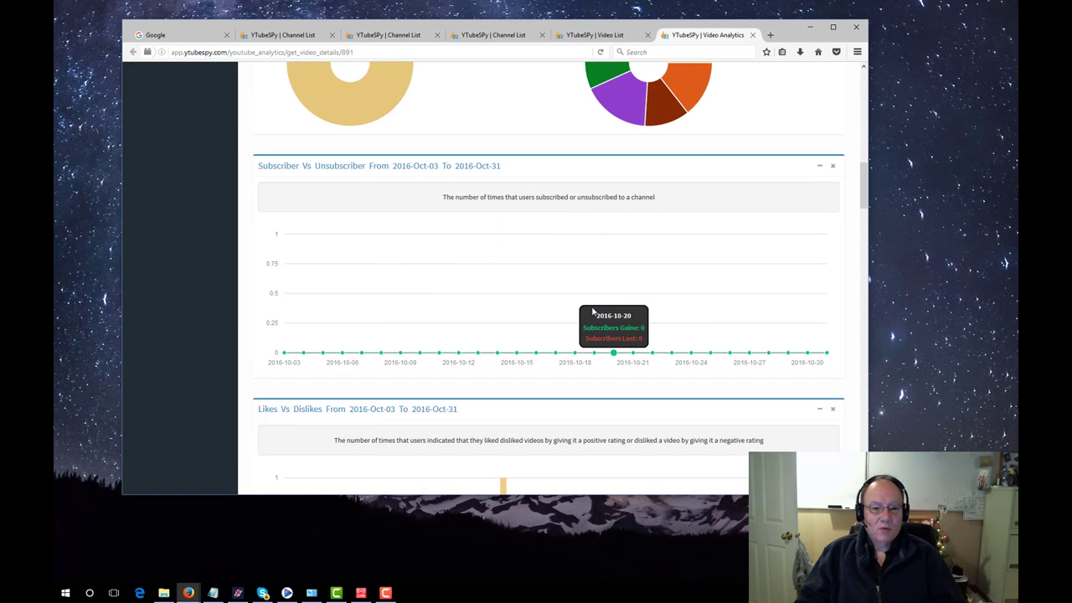
scroll(556, 312, down, 8)
scroll(556, 311, down, 3)
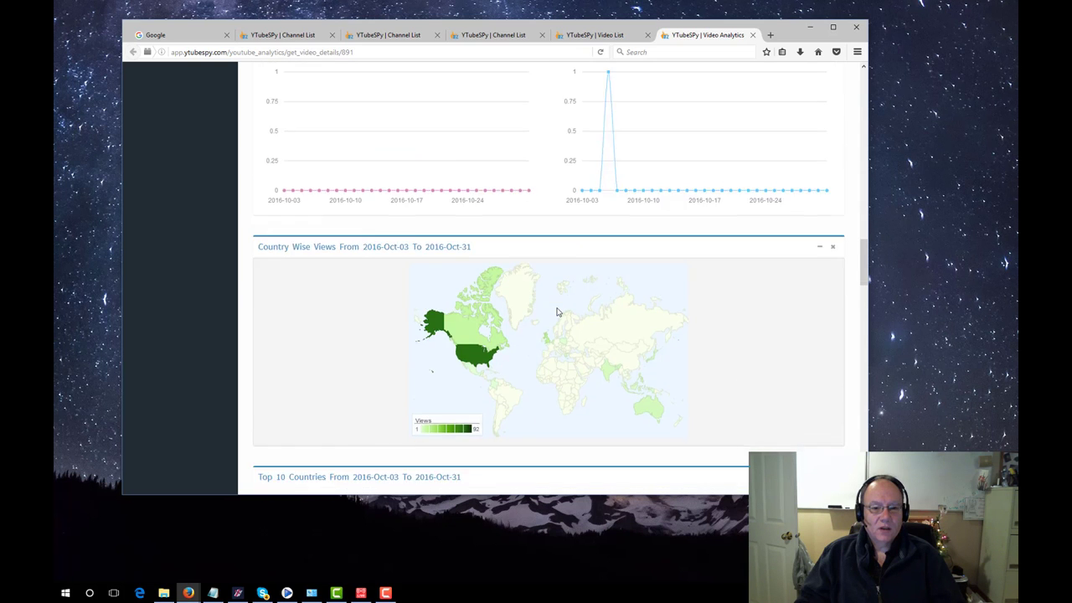
scroll(557, 306, down, 2)
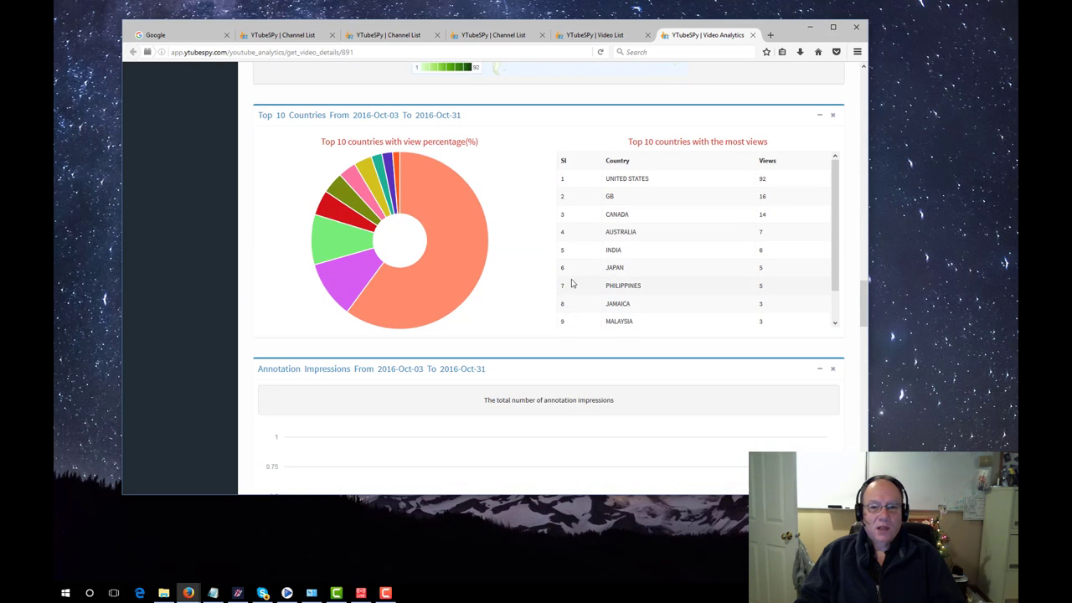
scroll(553, 277, up, 5)
scroll(553, 277, up, 15)
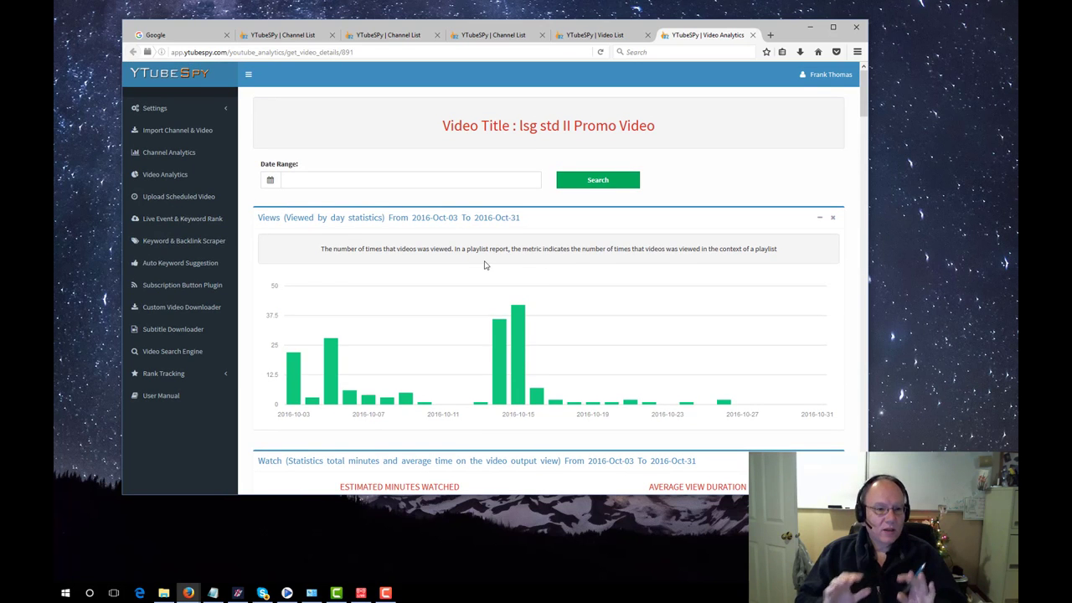
Start a new scheduled video upload with Test Channel as the target channel.
click(180, 202)
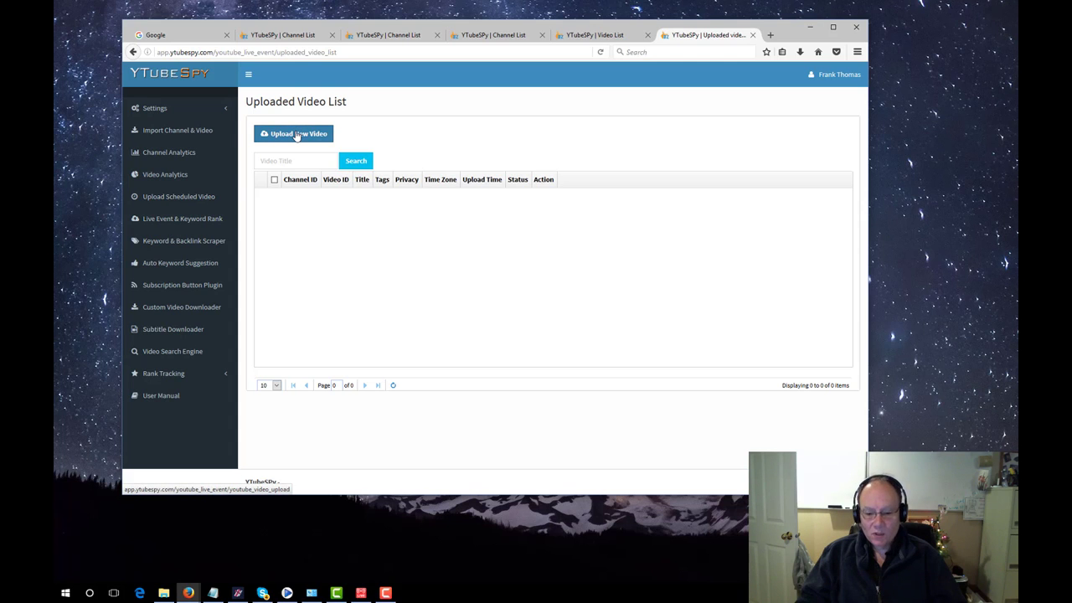
click(385, 592)
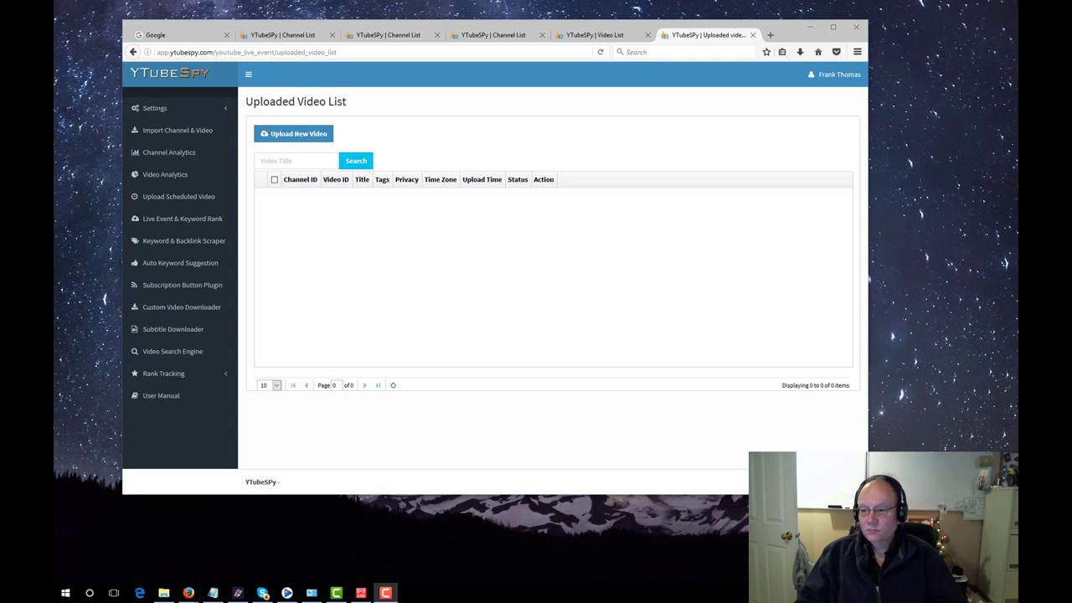
click(303, 134)
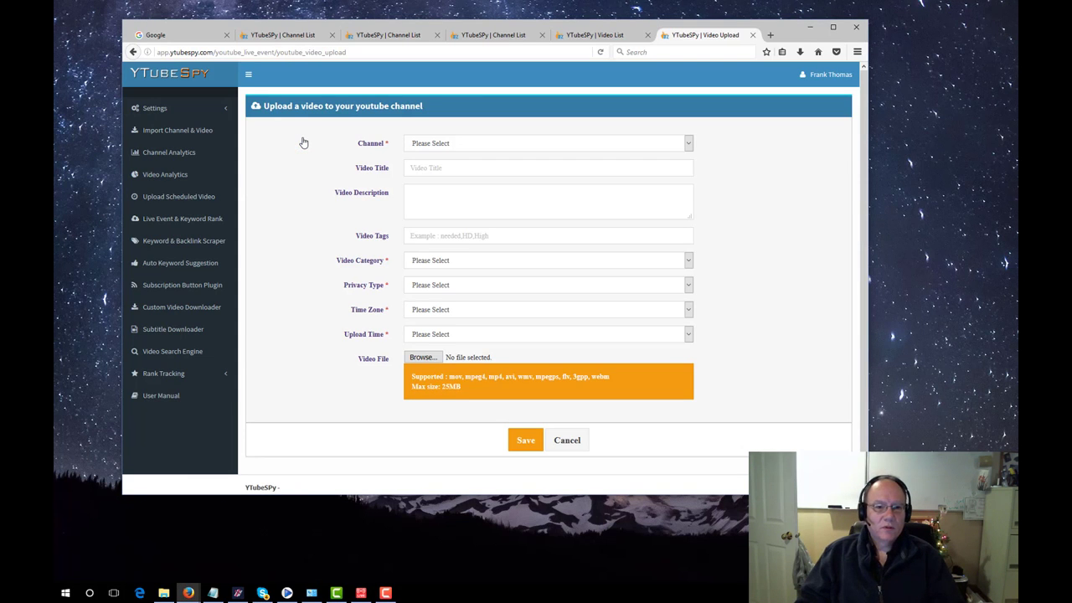
click(689, 144)
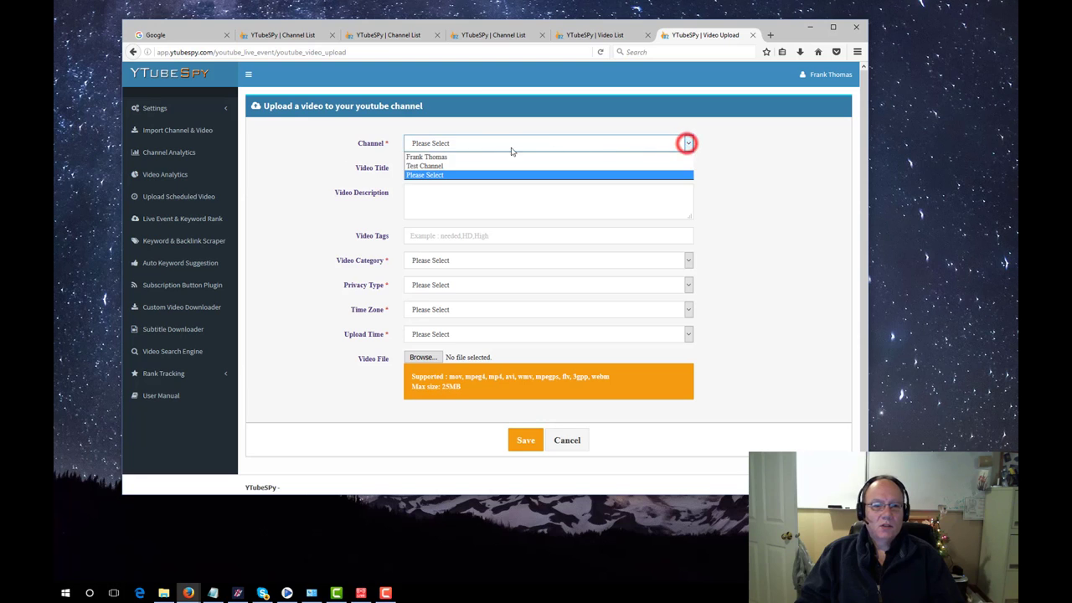
click(441, 167)
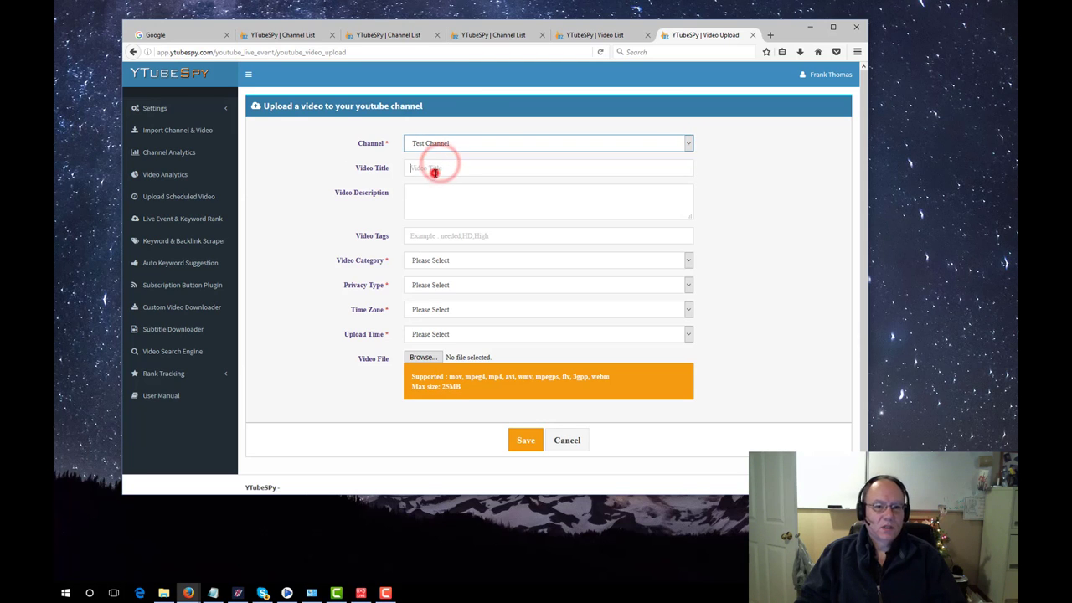
Title the video 'Plumbing in North Dakota' and copy that text into description and tags.
click(432, 170)
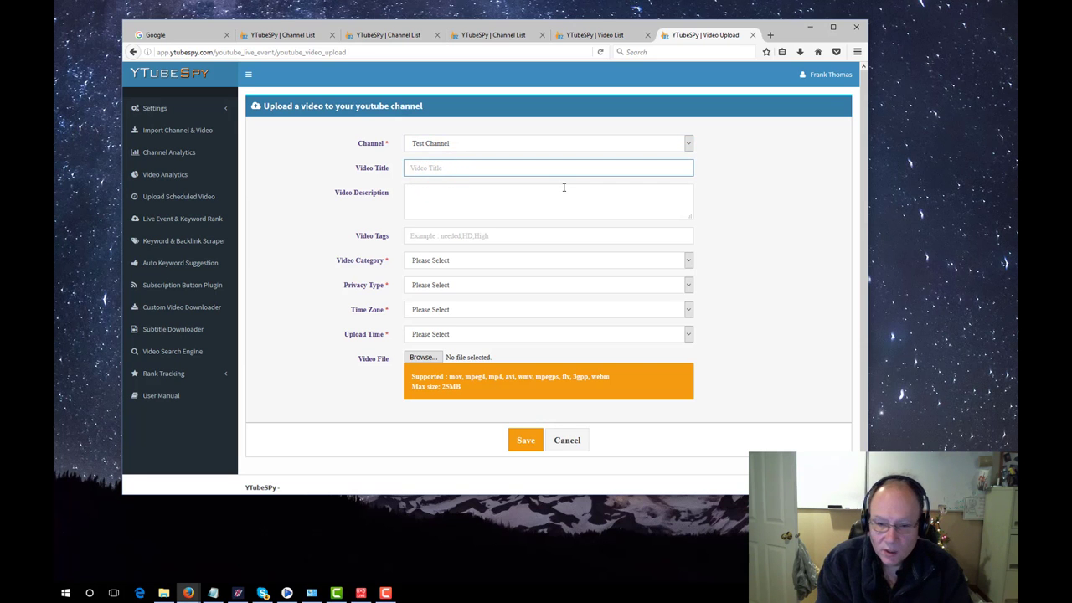
text(Plumbing in North Dakota)
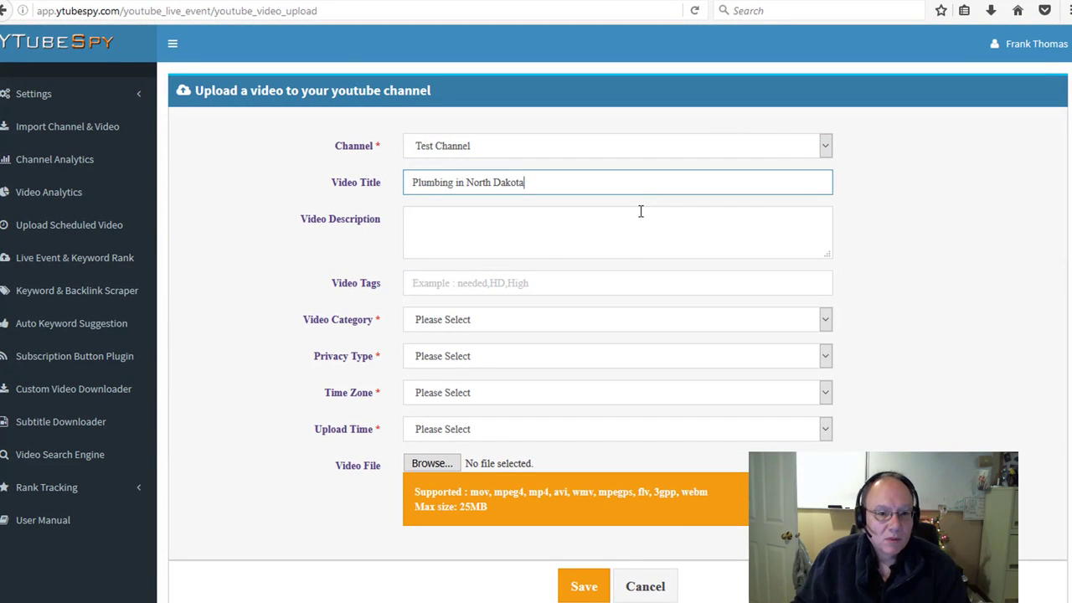
click(558, 179)
triple_click(567, 183)
key(ctrl+c)
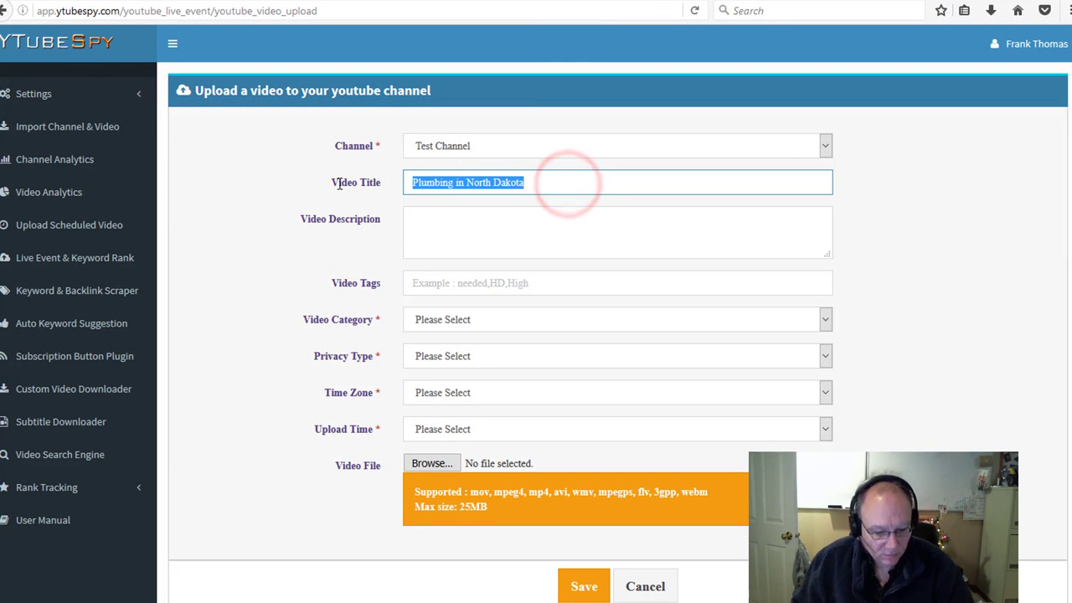
click(466, 232)
key(ctrl+v)
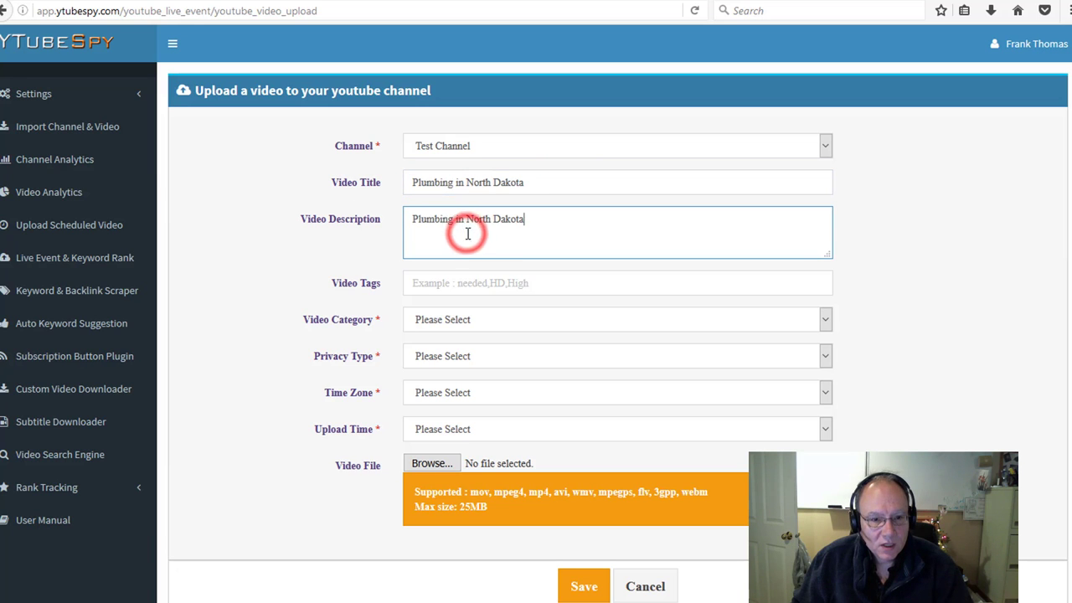
click(467, 284)
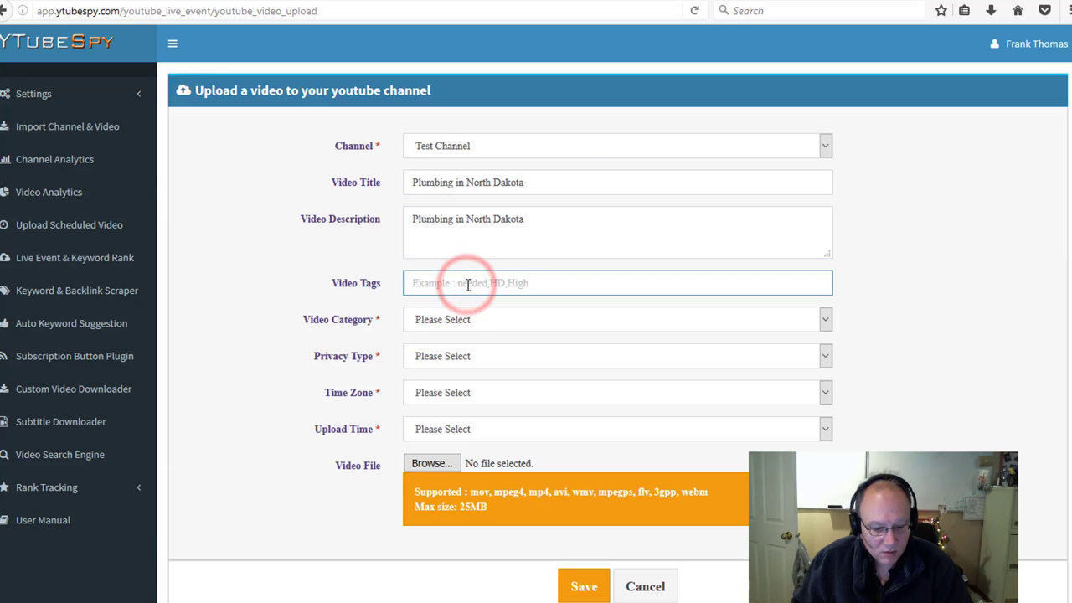
key(ctrl+v)
click(471, 318)
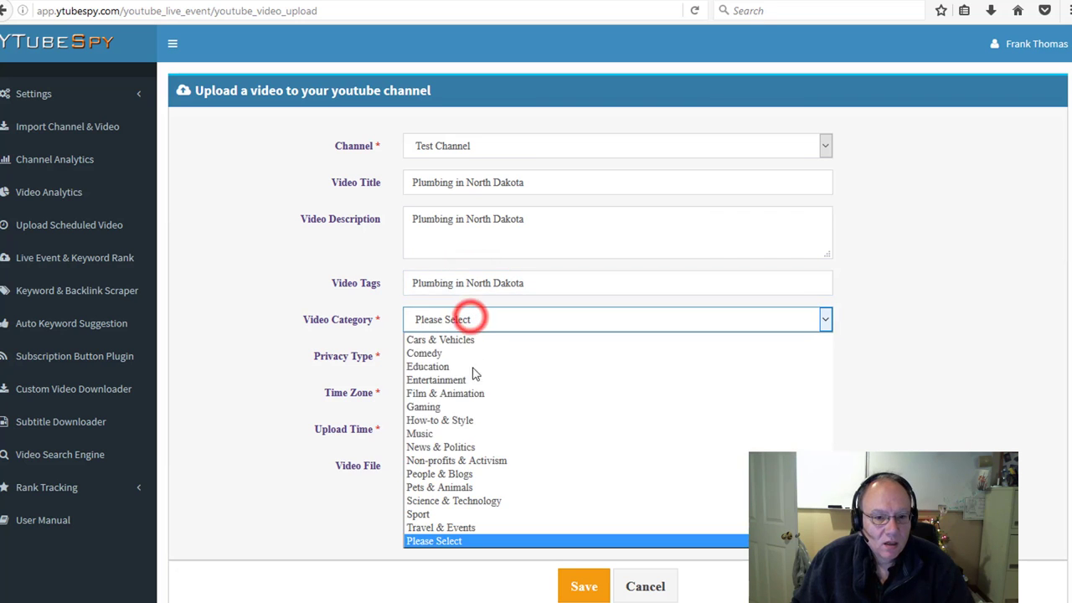
Set category How-to & Style, Public privacy, America/Denver time zone, scheduled later at 11:00.
click(476, 421)
click(465, 355)
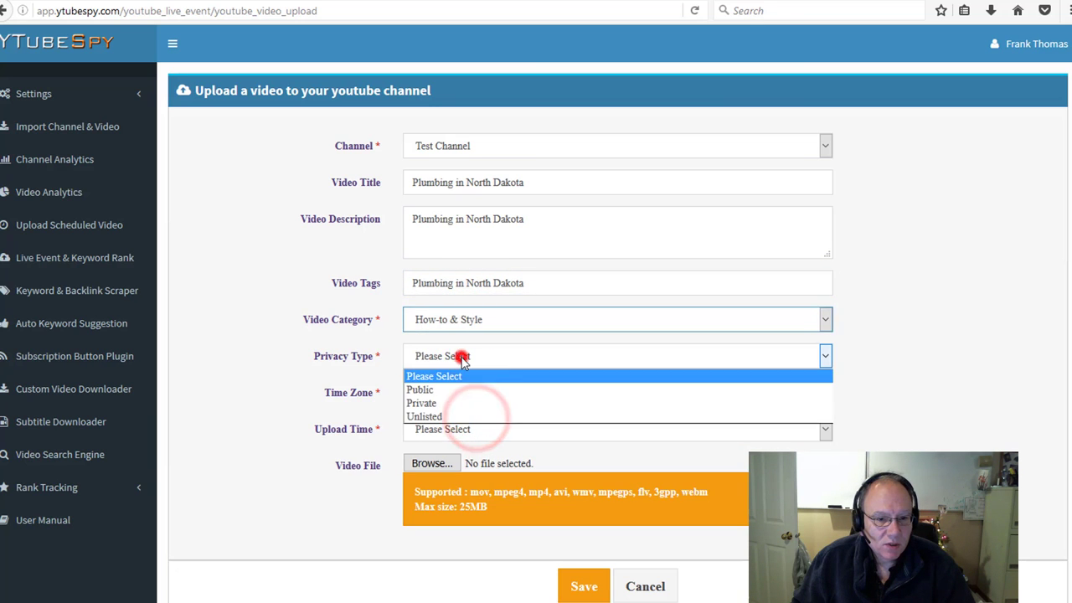
click(435, 389)
click(450, 391)
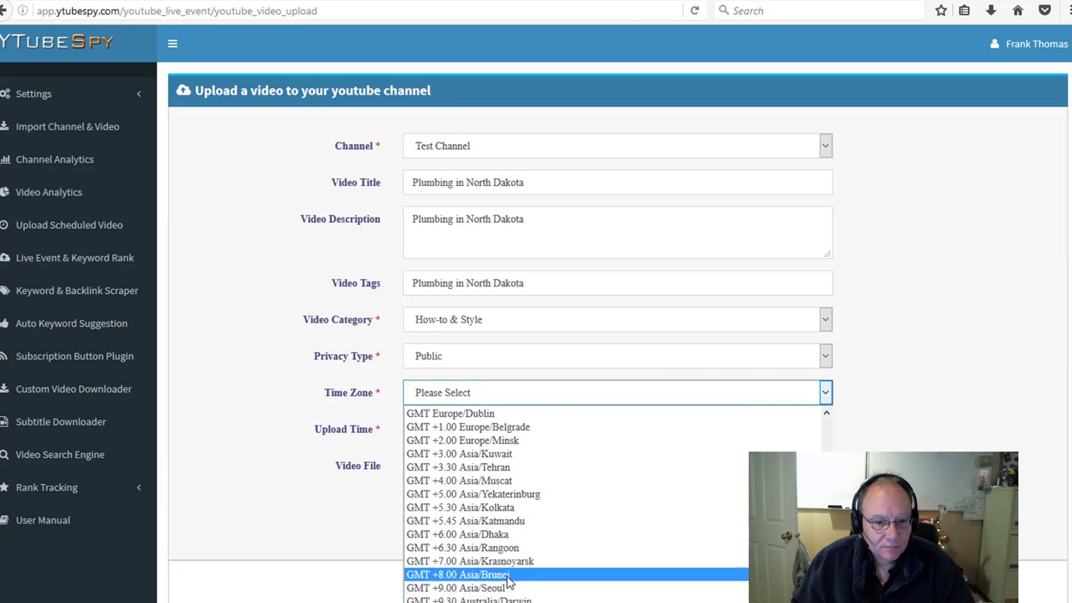
scroll(508, 581, up, 10)
click(473, 473)
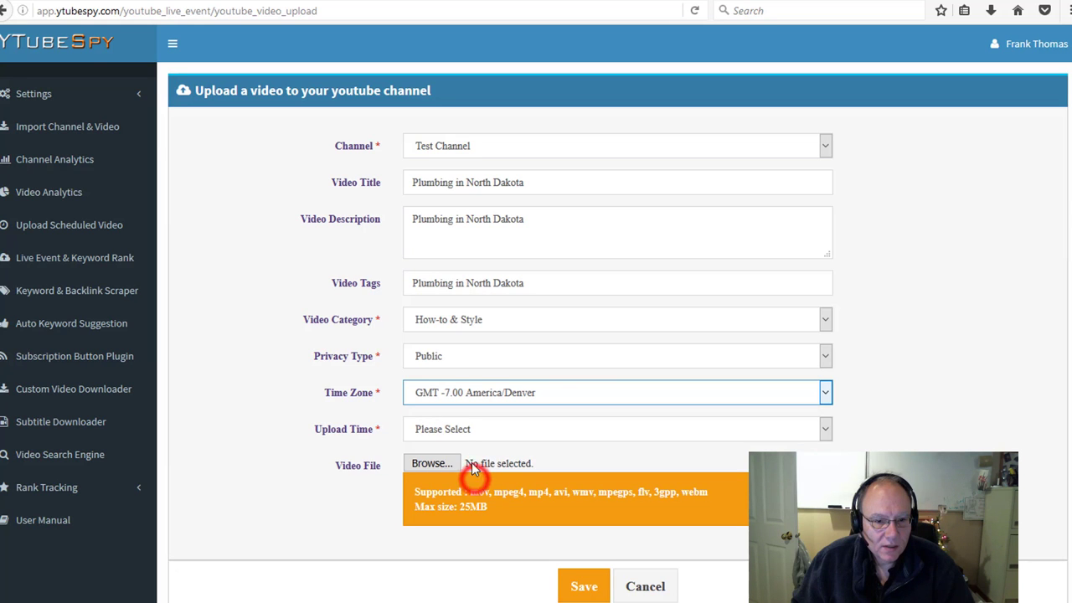
click(449, 430)
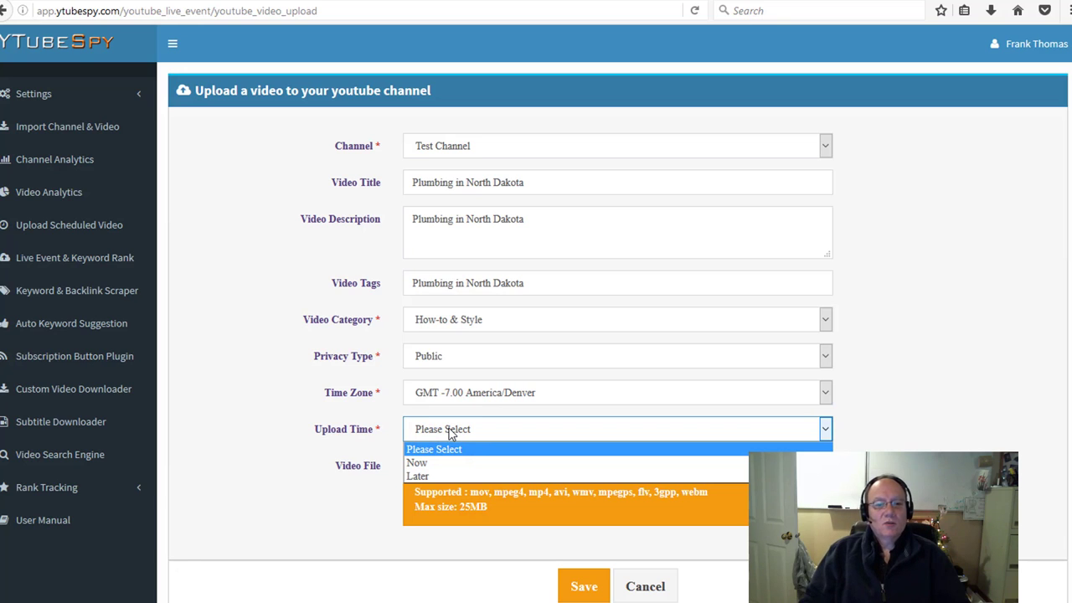
click(421, 475)
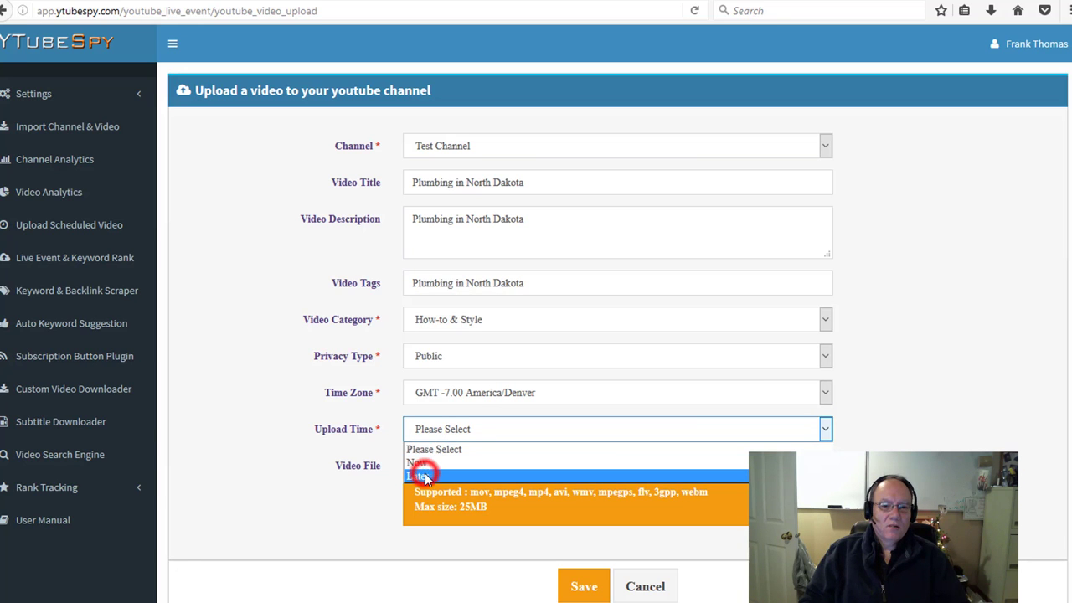
click(434, 467)
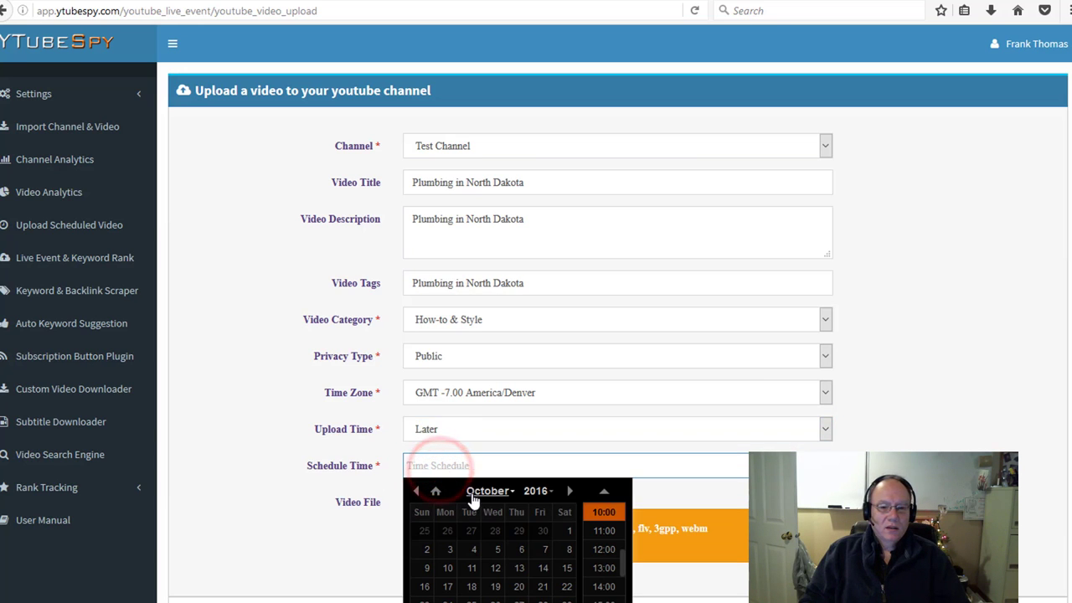
click(604, 531)
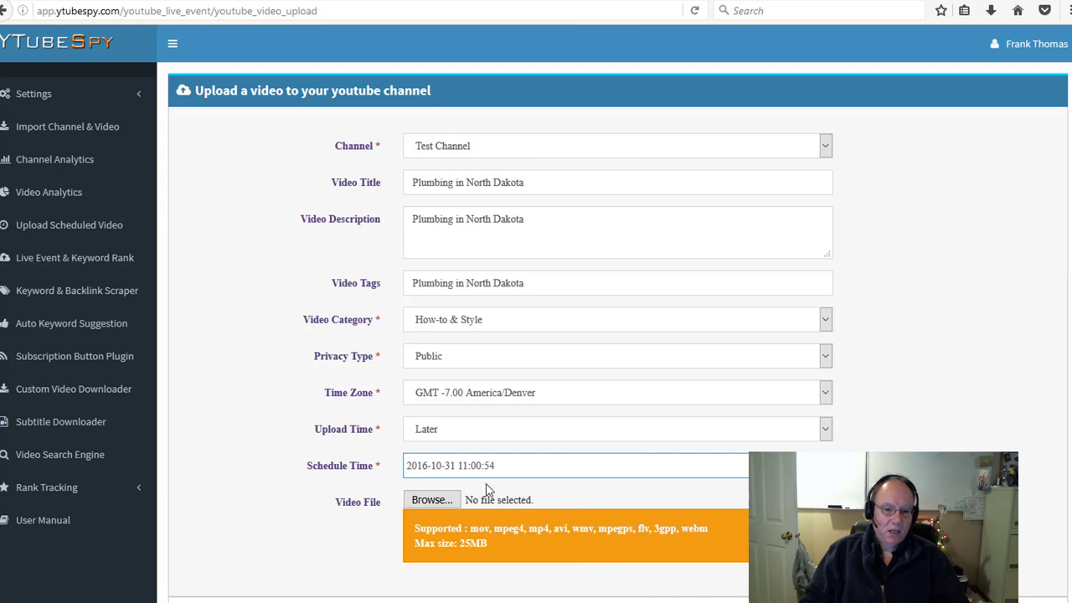
Attach Plumber-1.mp4 from the Videos folder as the upload file.
click(431, 500)
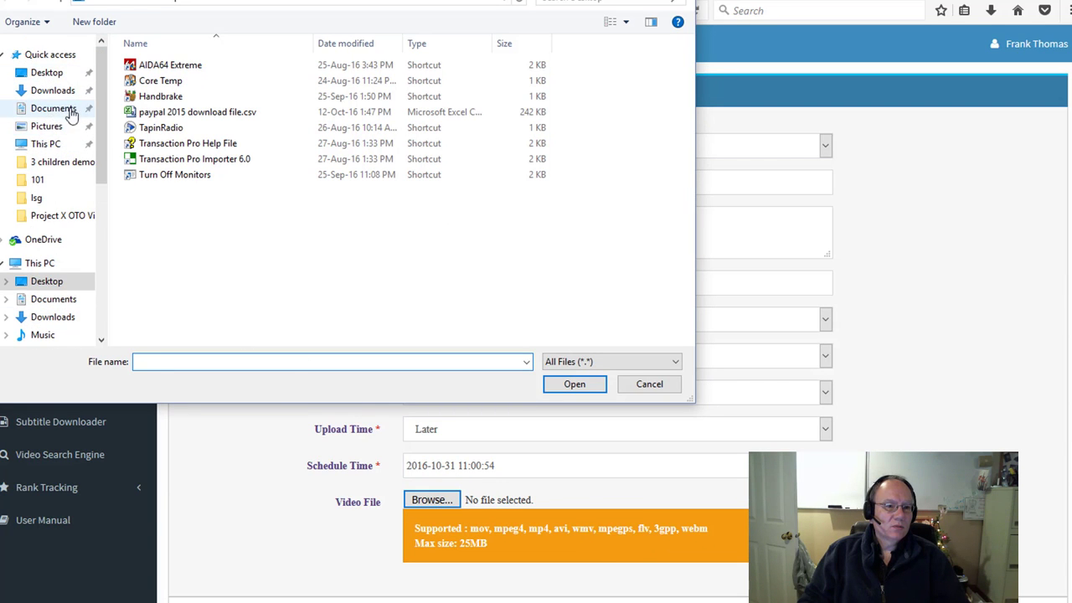
drag(101, 148, 96, 234)
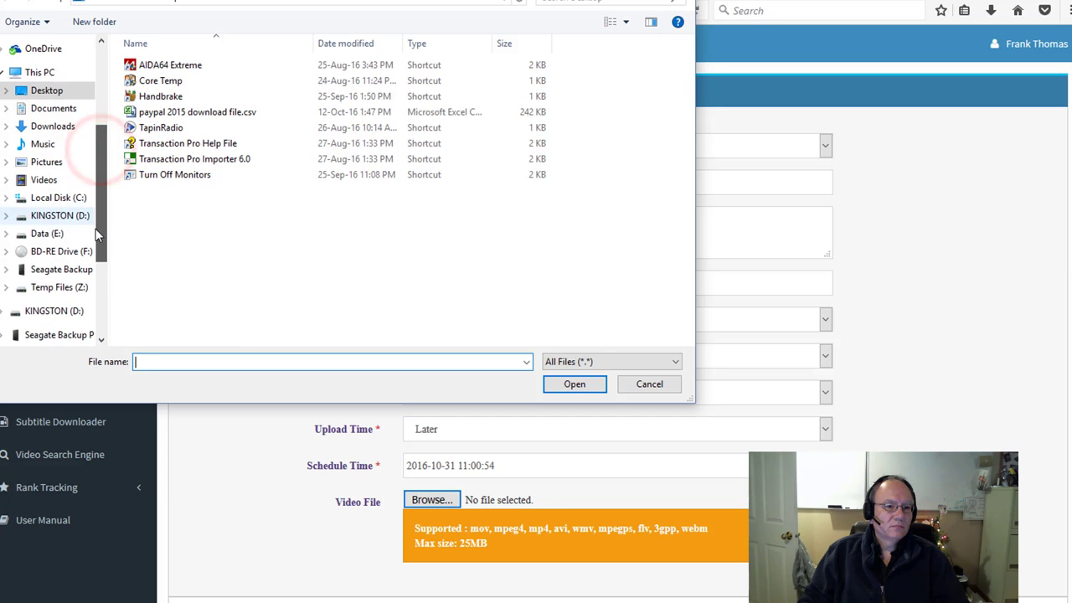
click(43, 180)
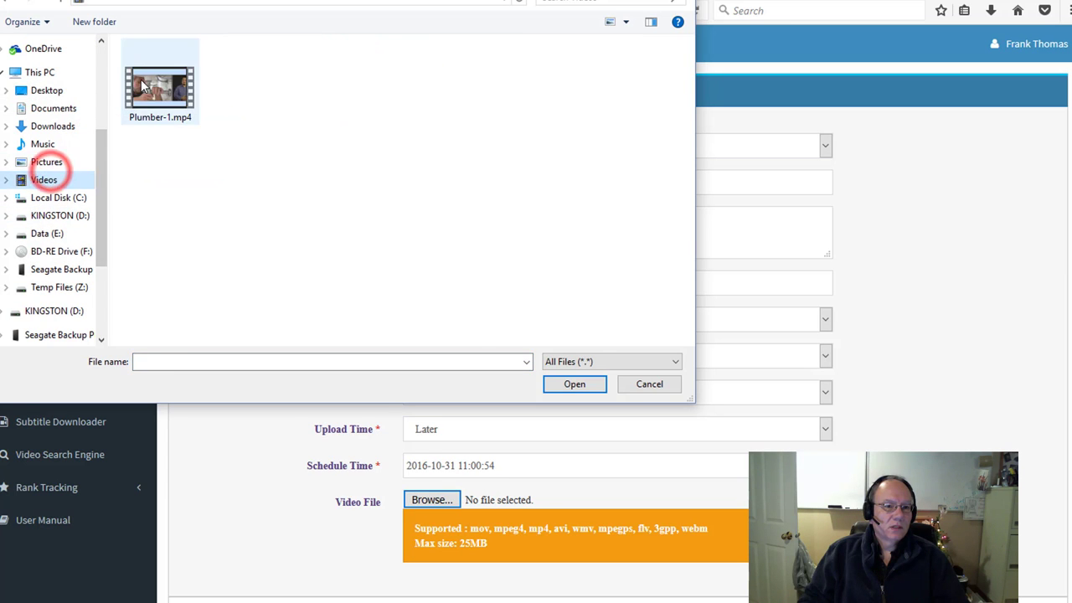
click(144, 84)
click(574, 383)
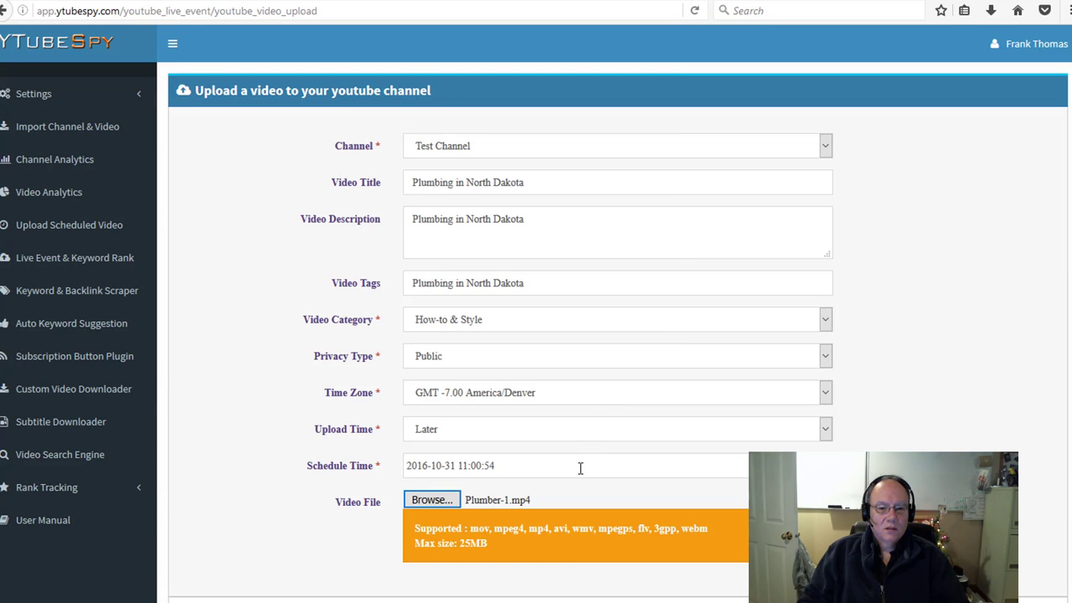
click(582, 602)
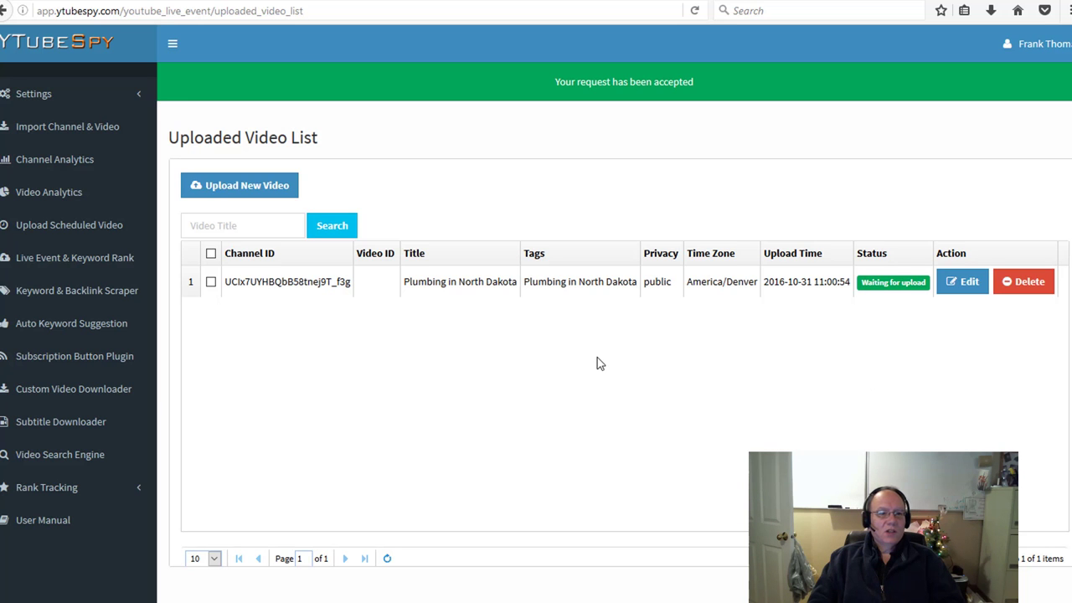
Go to Live Event & Keyword Rank, listing the Snowmobile Helmets Okotoks AB event.
click(76, 257)
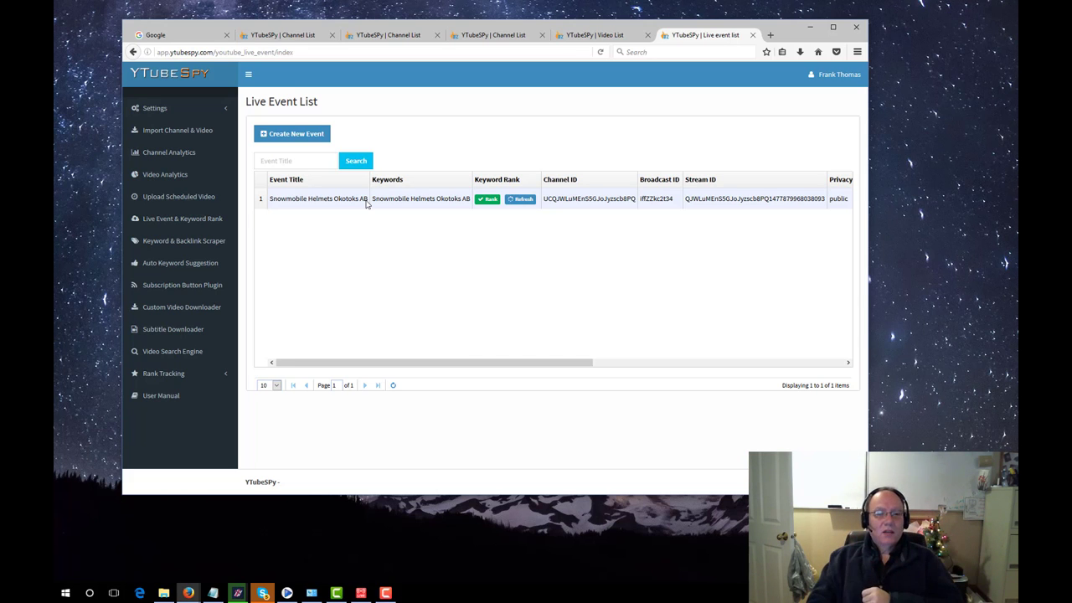
Start a new Test Channel live event titled 'Snowmobile Helmets in Calgary AB' and reuse the title as its description.
click(302, 144)
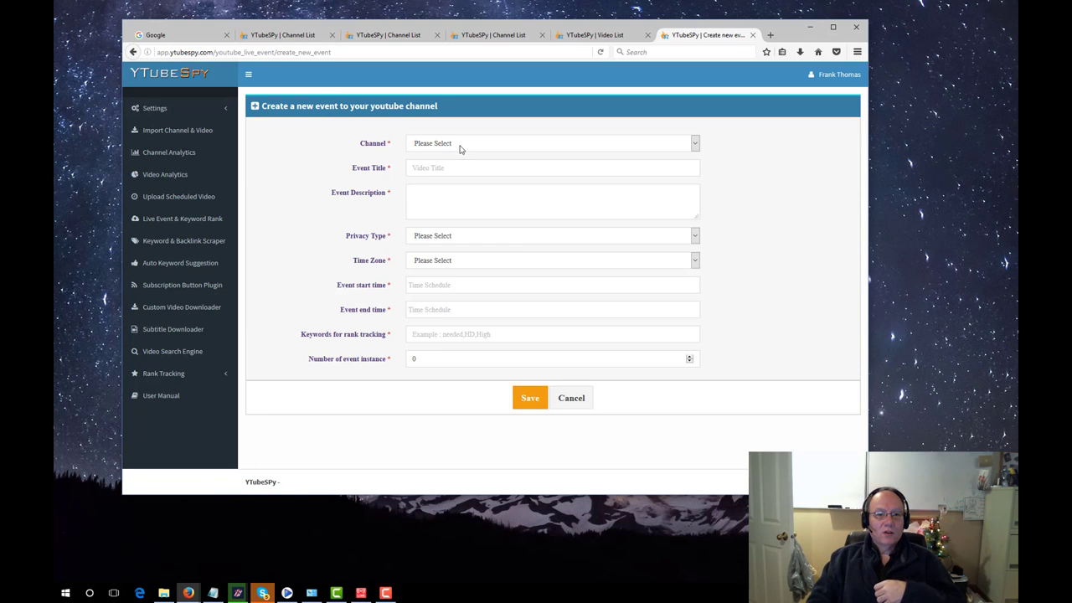
click(459, 146)
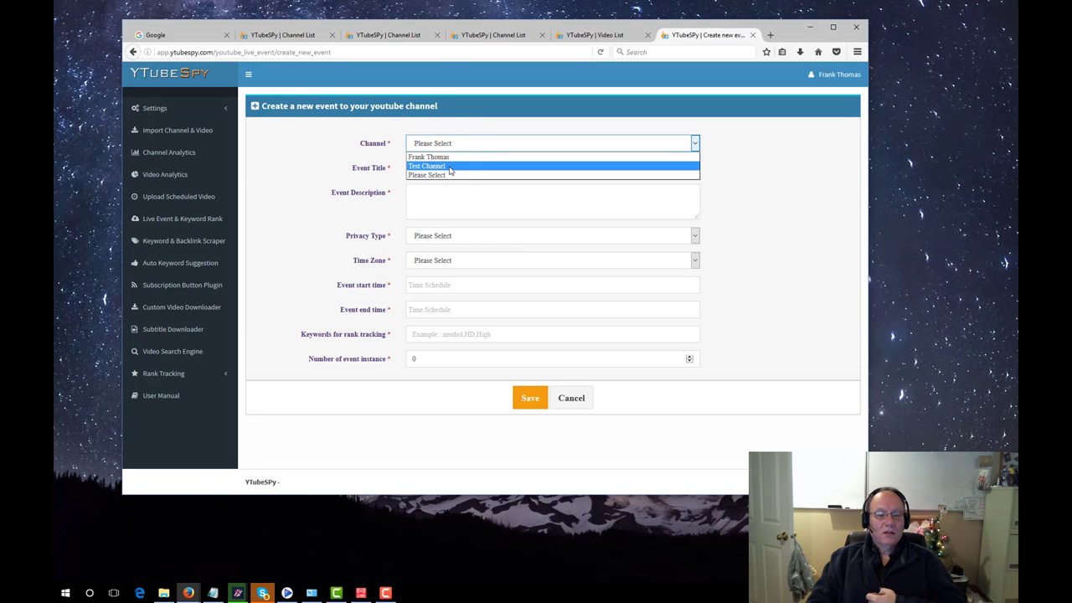
click(450, 166)
click(446, 170)
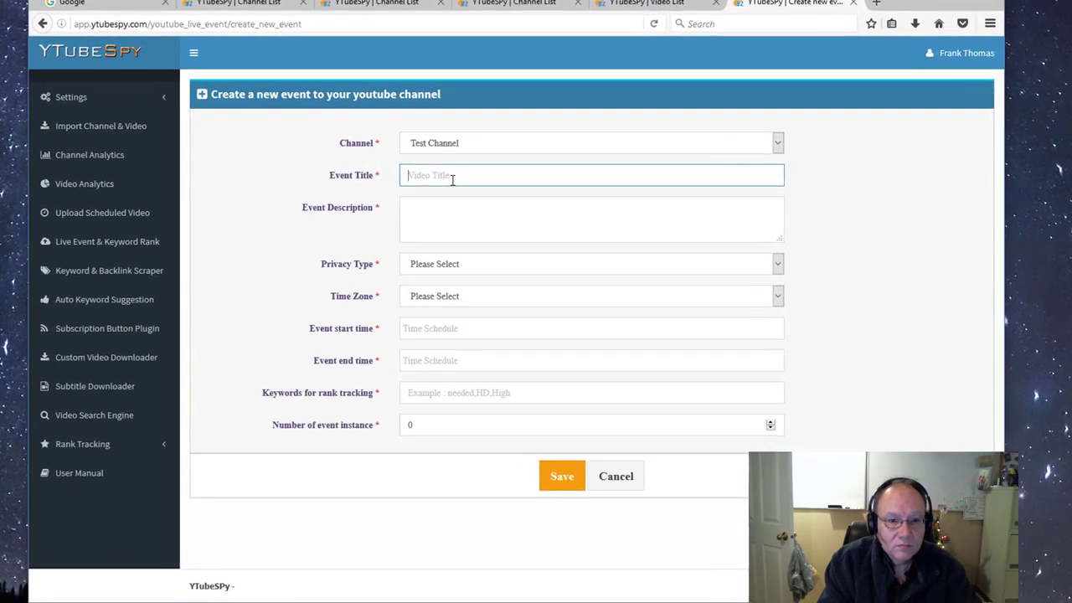
text(Snowmobile Helmets in Calgary AB)
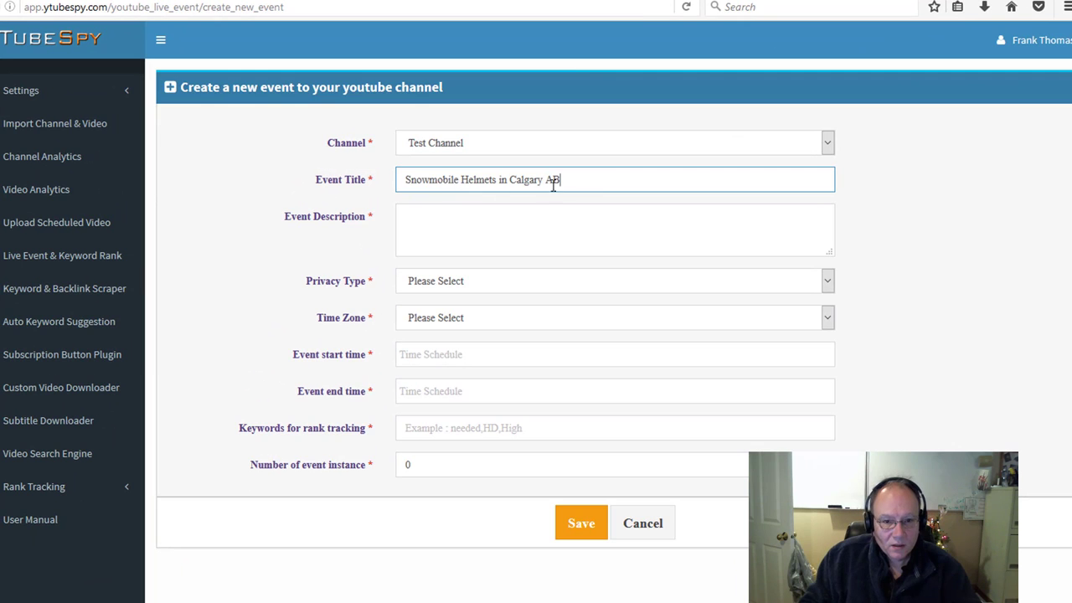
drag(574, 178, 387, 179)
key(ctrl+c)
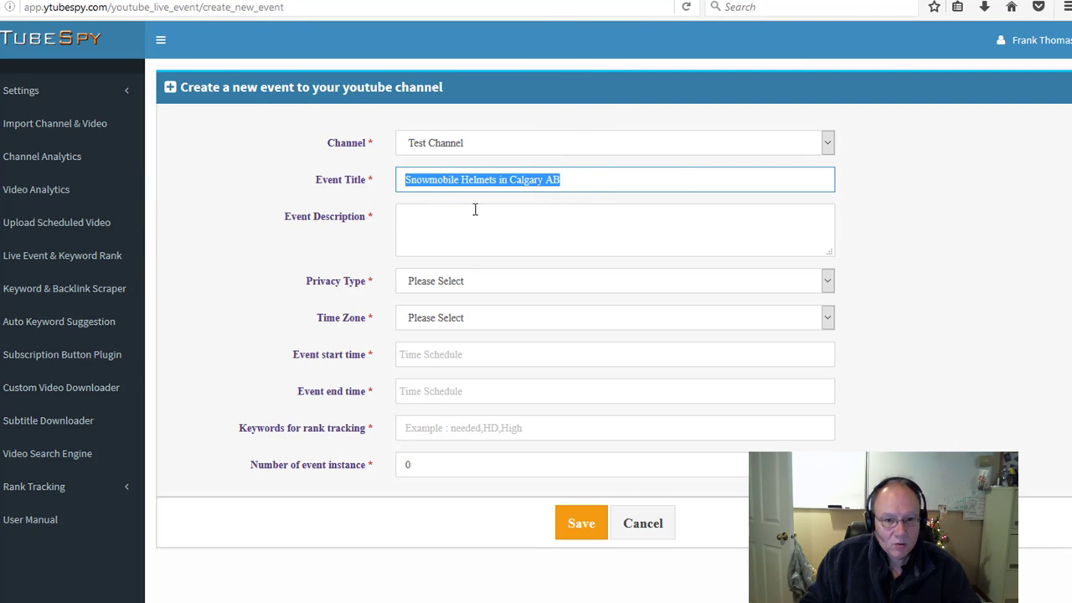
click(471, 215)
key(ctrl+v)
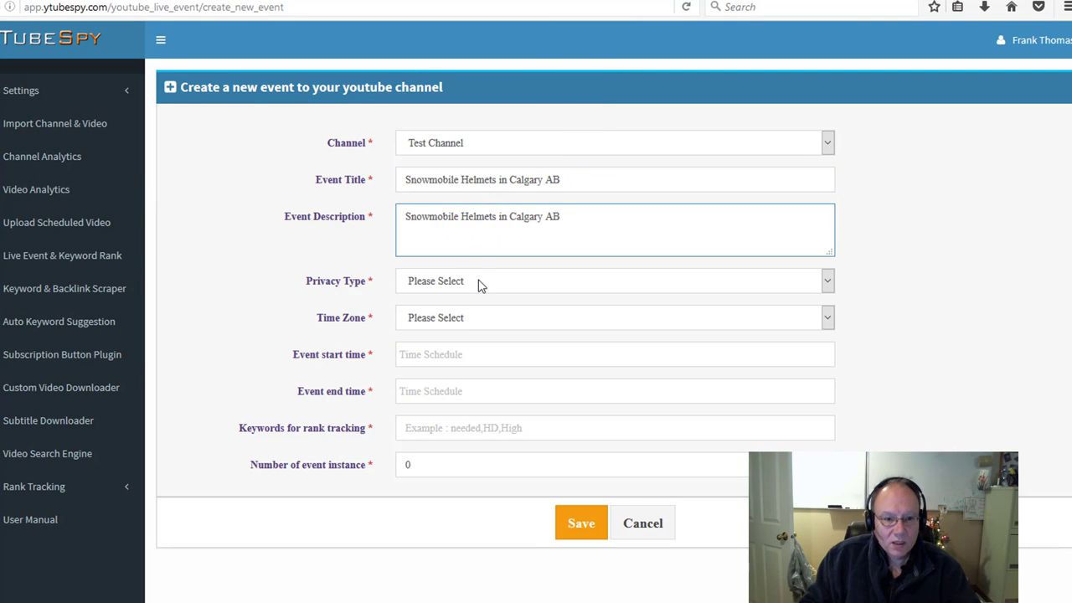
Make the event public, set the time zone to America/Denver and the start date to November 9, 2016.
click(477, 282)
click(432, 316)
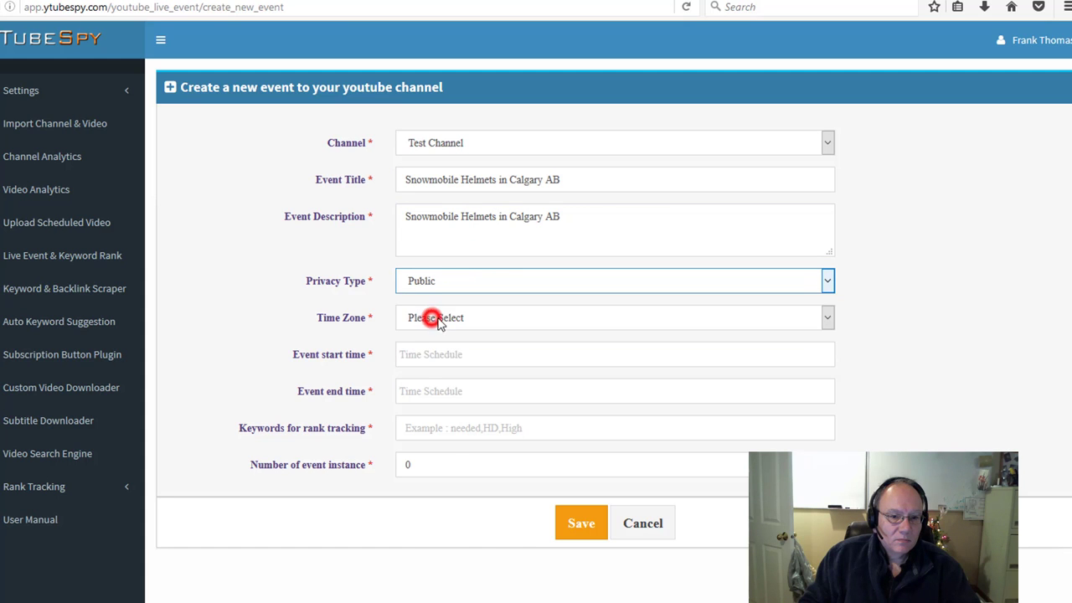
click(437, 317)
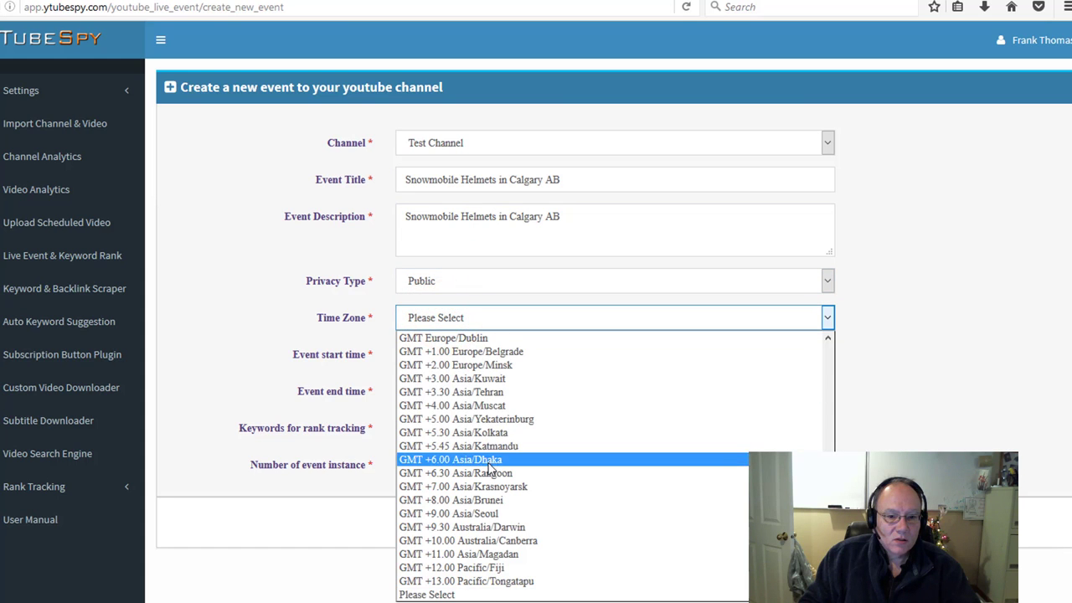
scroll(470, 414, up, 5)
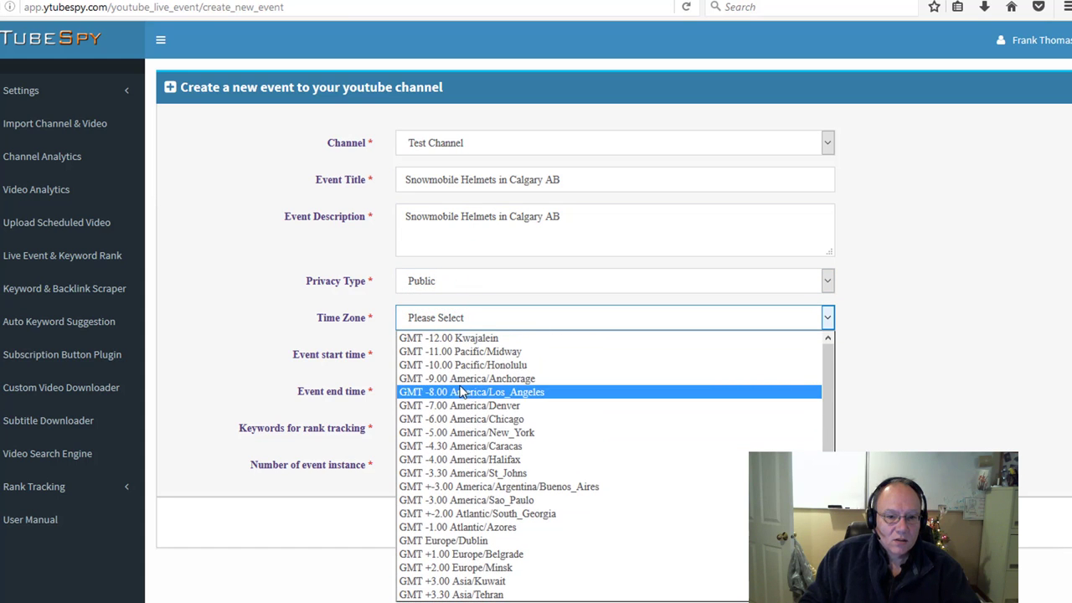
click(461, 405)
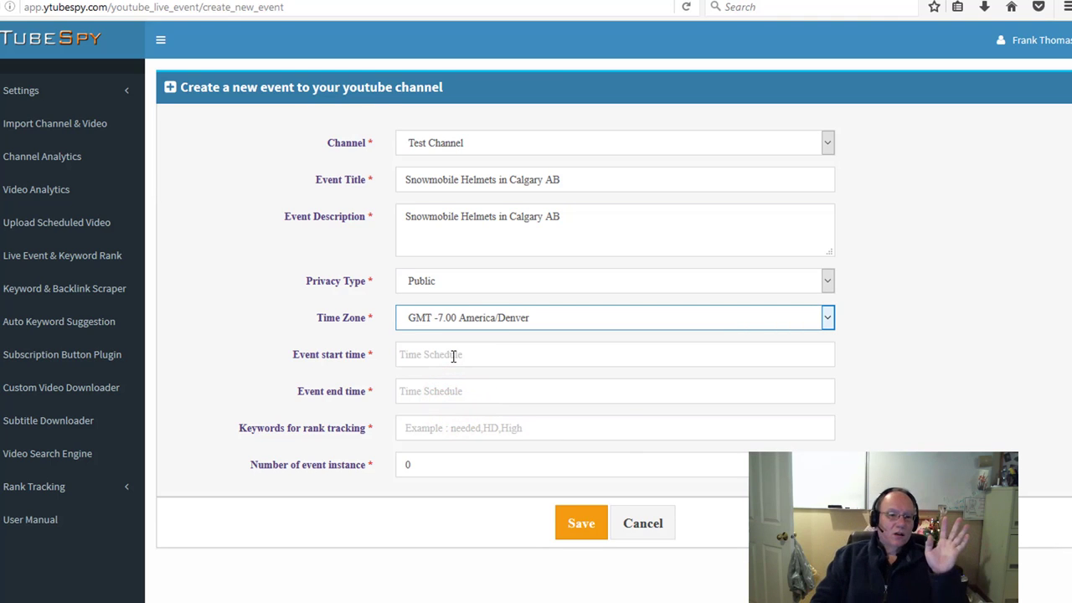
click(452, 355)
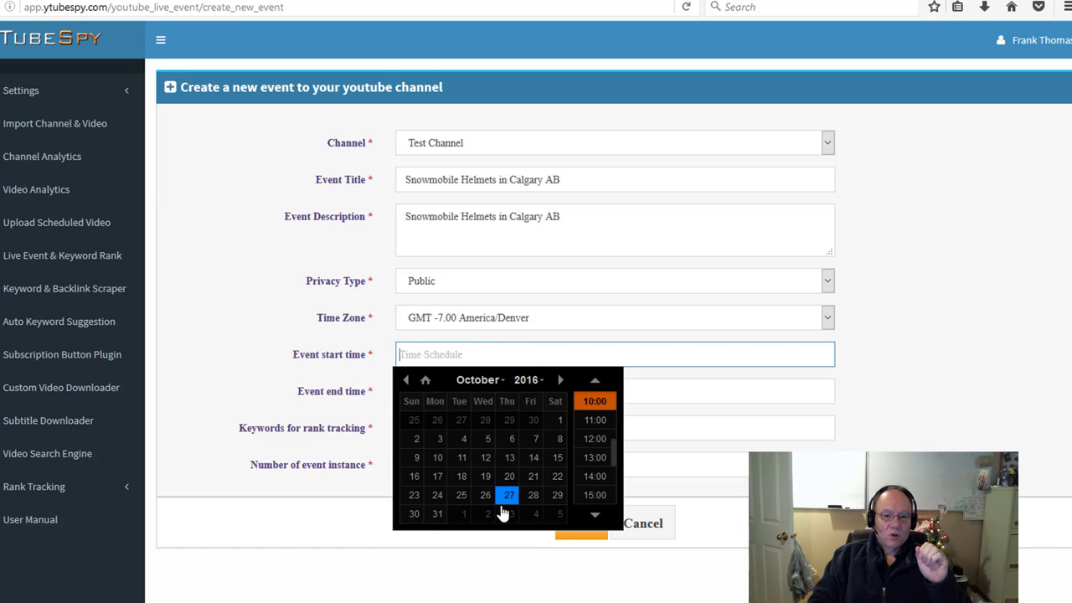
click(558, 379)
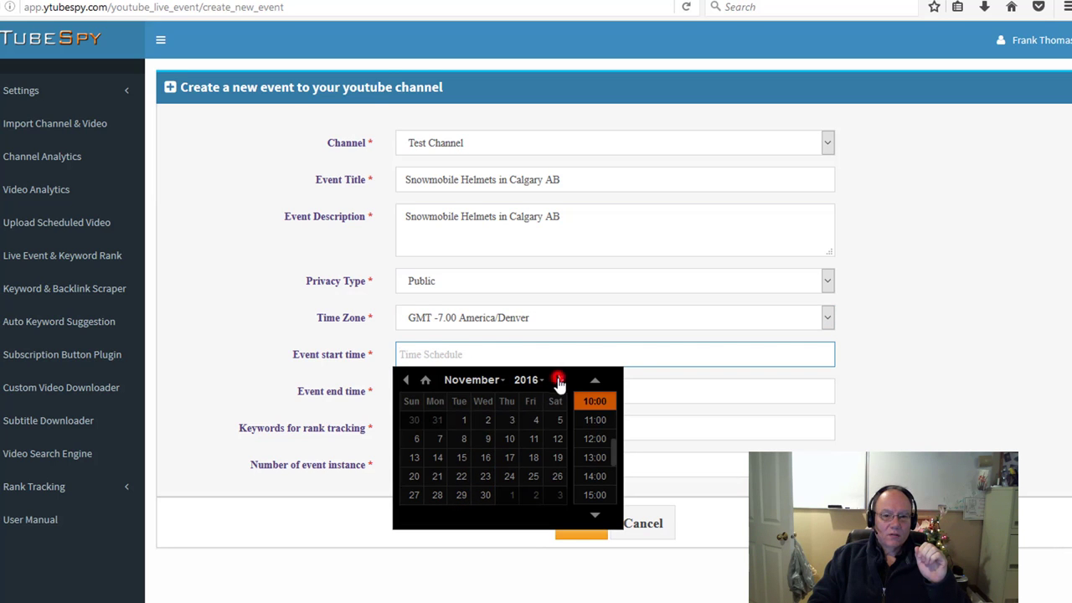
click(484, 439)
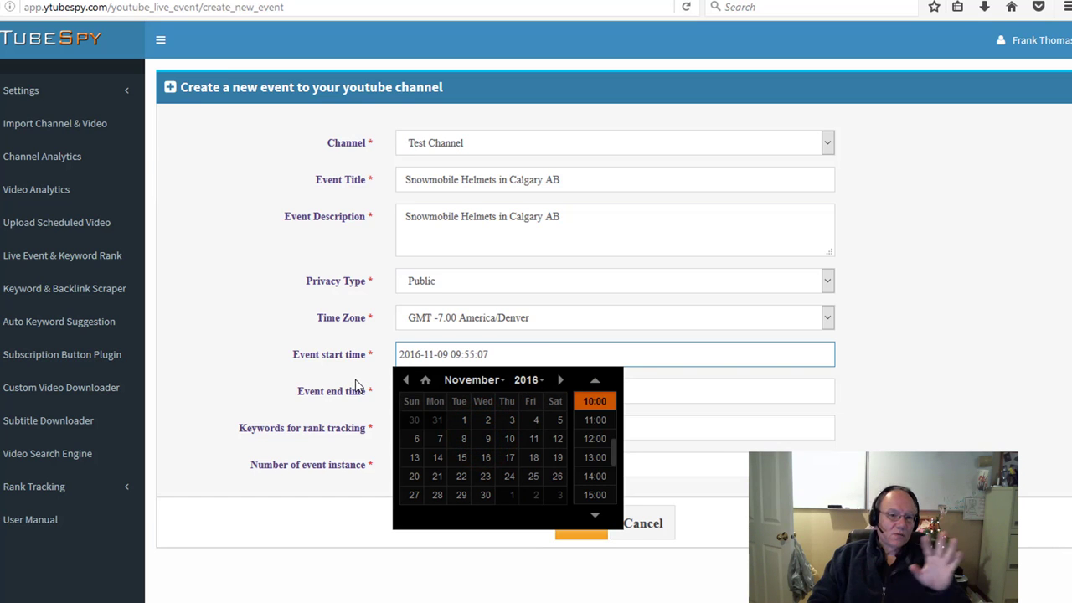
click(881, 399)
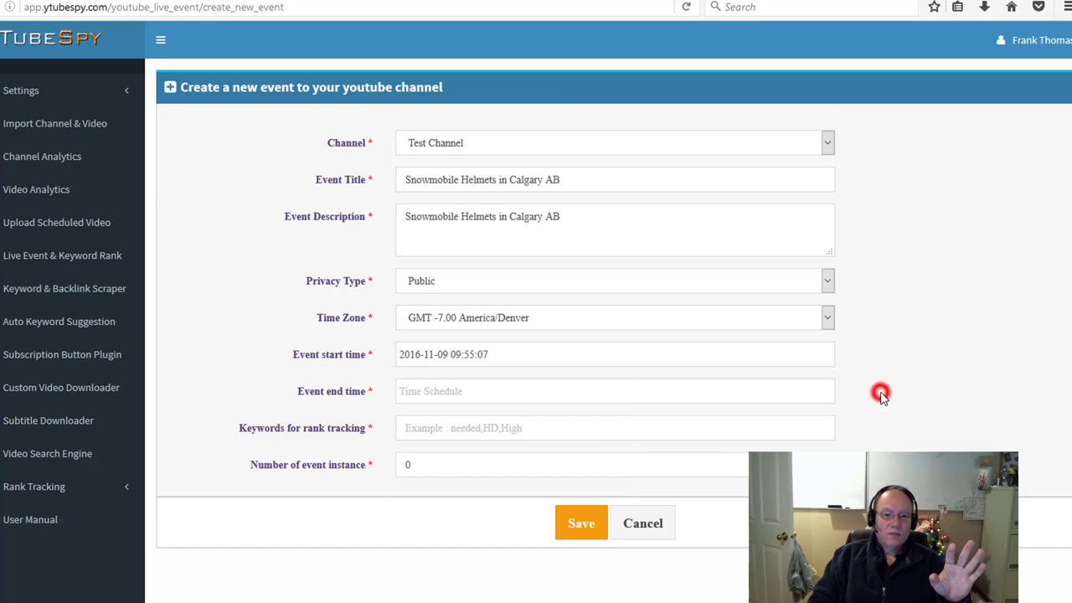
click(460, 390)
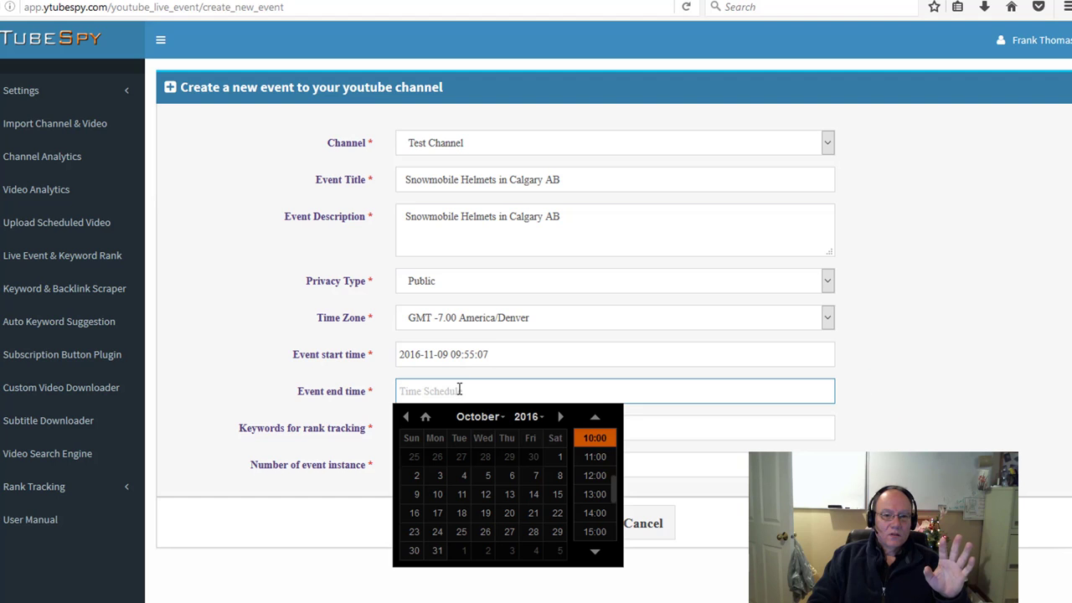
drag(502, 353, 379, 355)
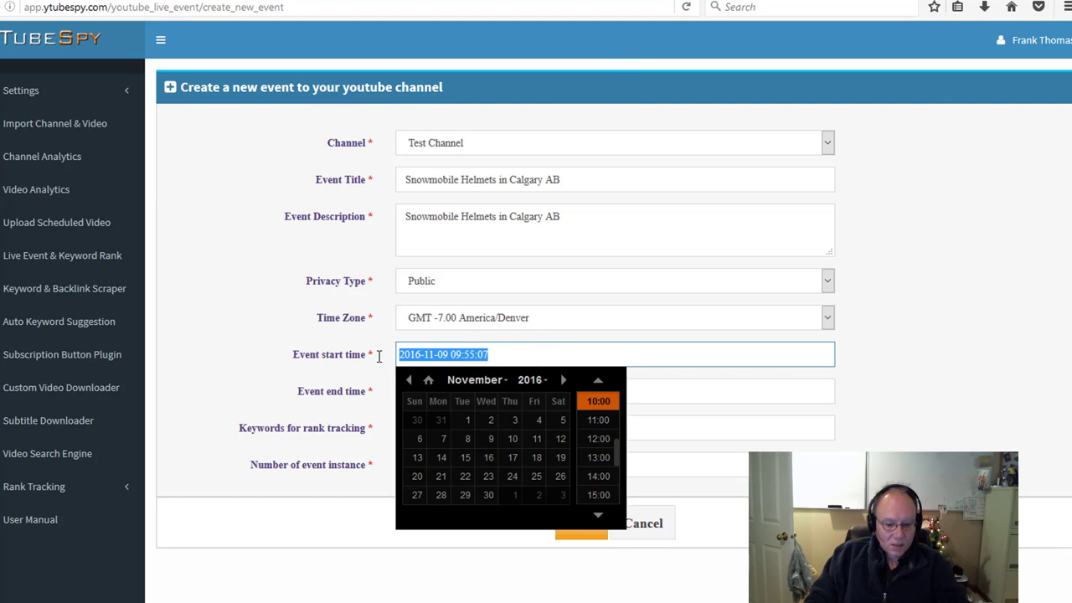
click(341, 394)
click(408, 390)
click(430, 389)
key(ctrl+v)
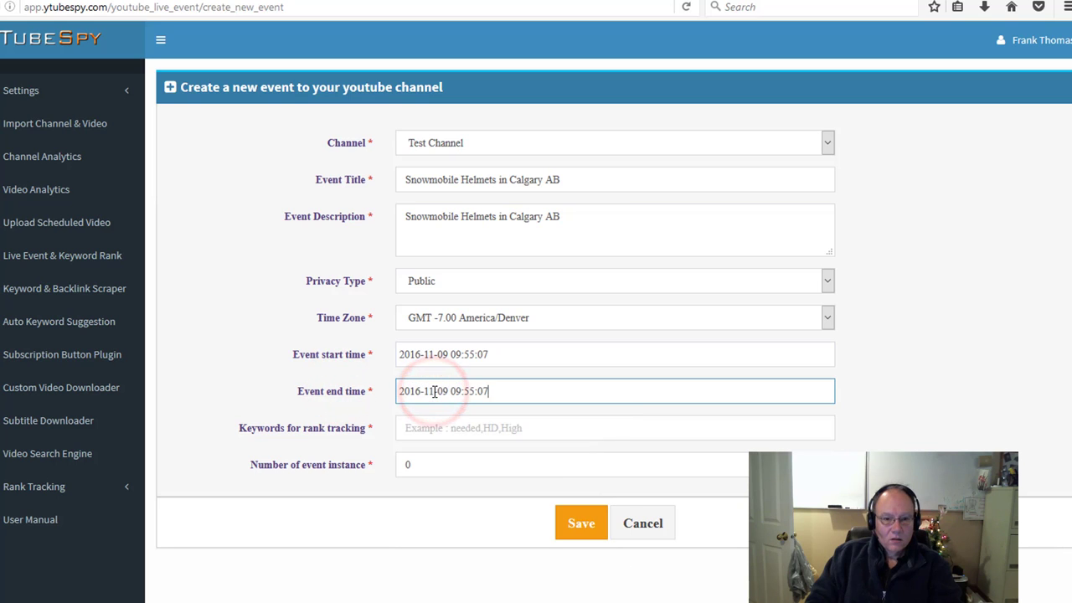
click(457, 392)
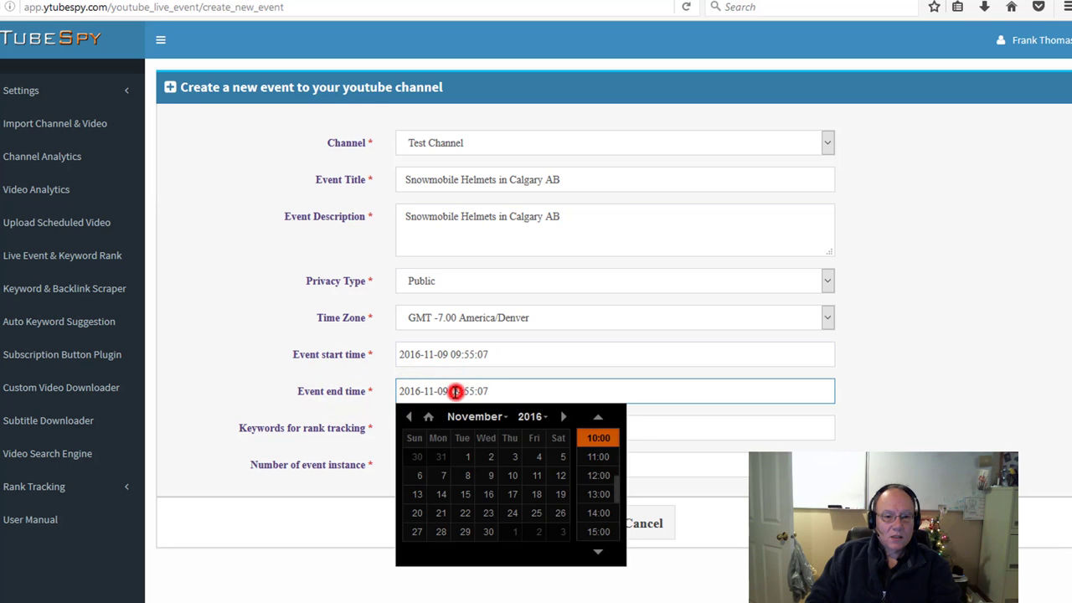
drag(451, 392, 457, 393)
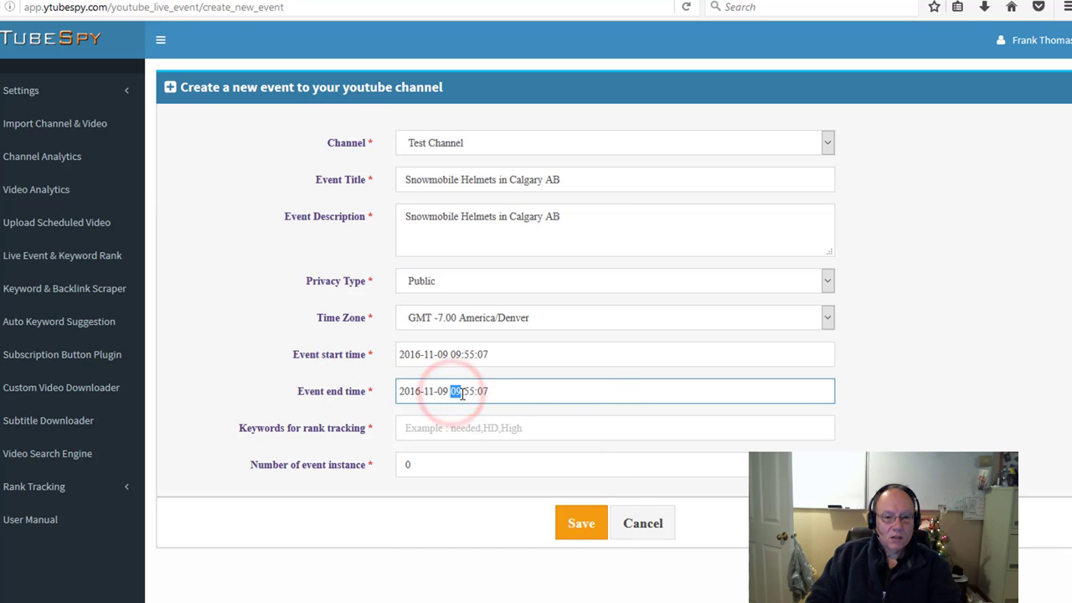
text(10)
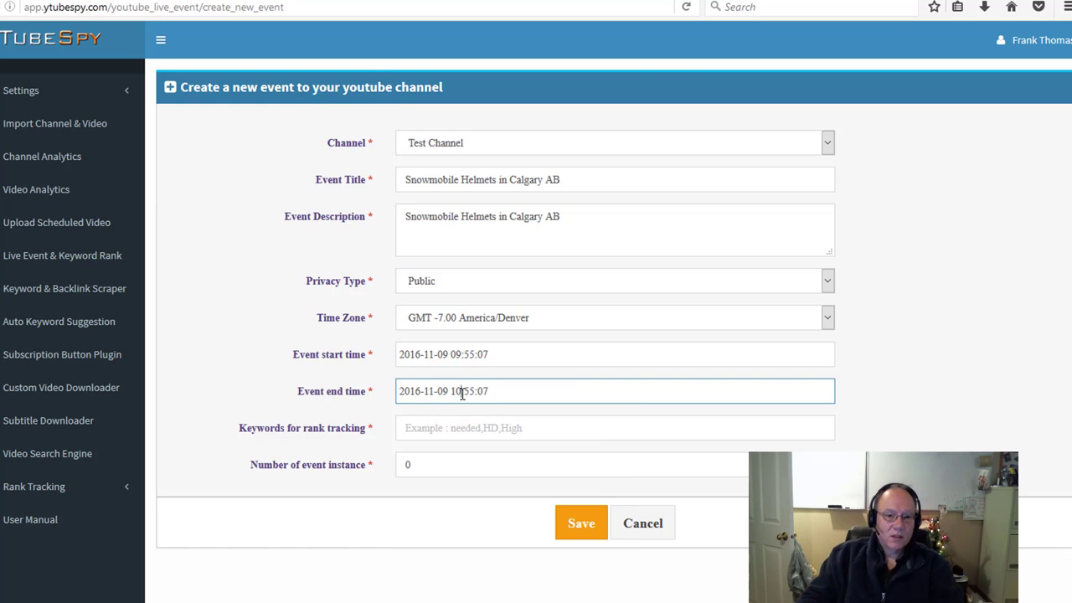
Set the rank-tracking keyword to 'Snowmobile Helmets in Calgary AB' and save the event.
click(483, 431)
key(ctrl+v)
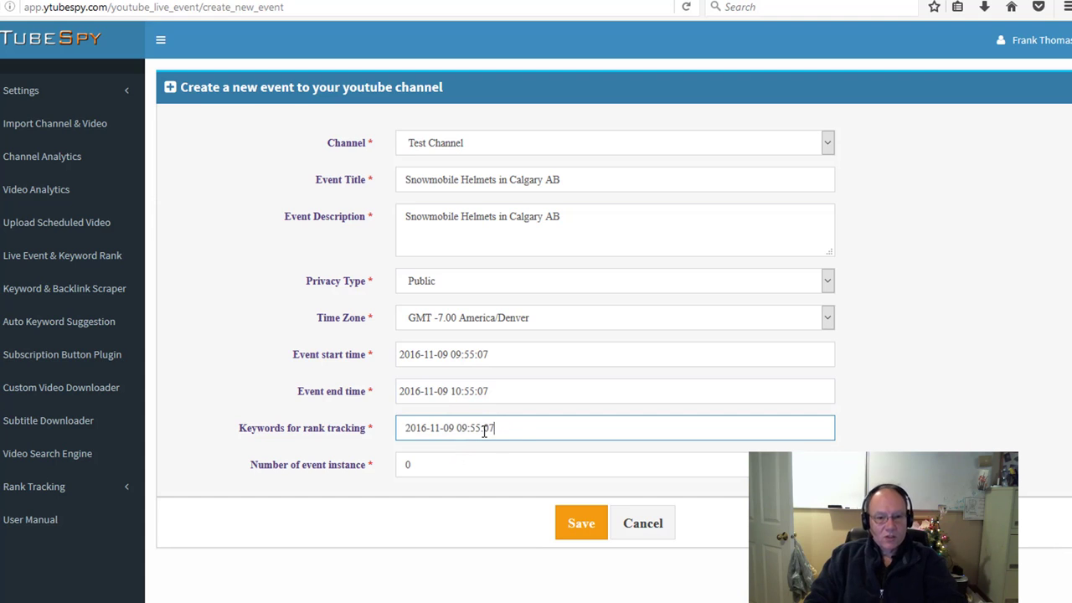
drag(569, 220, 362, 218)
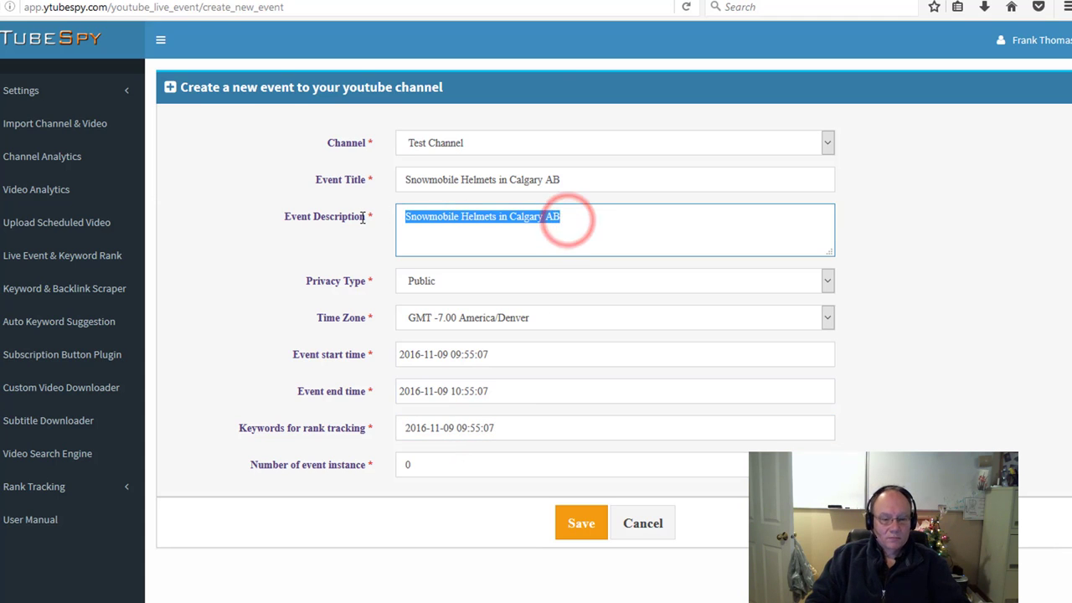
key(ctrl+c)
triple_click(508, 428)
key(ctrl+v)
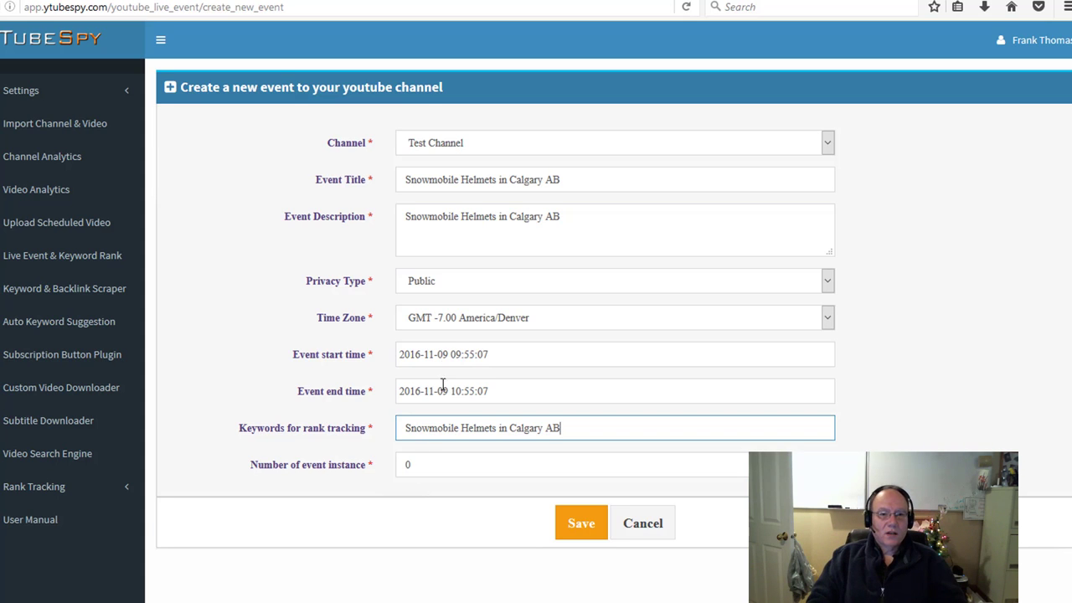
click(580, 525)
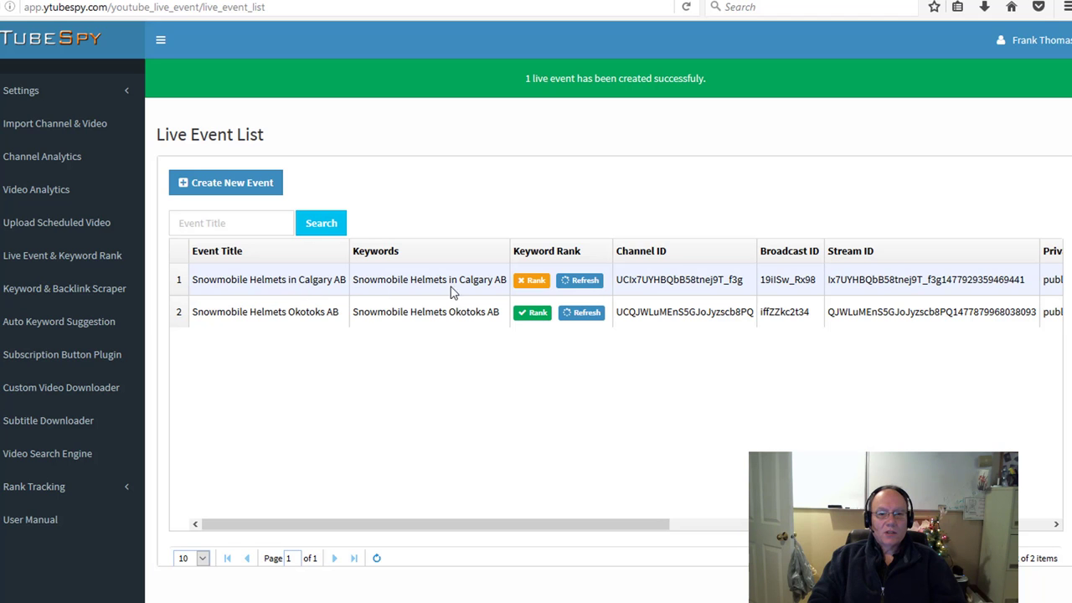
Refresh the Okotoks event's keyword rank details and copy its event title.
click(588, 314)
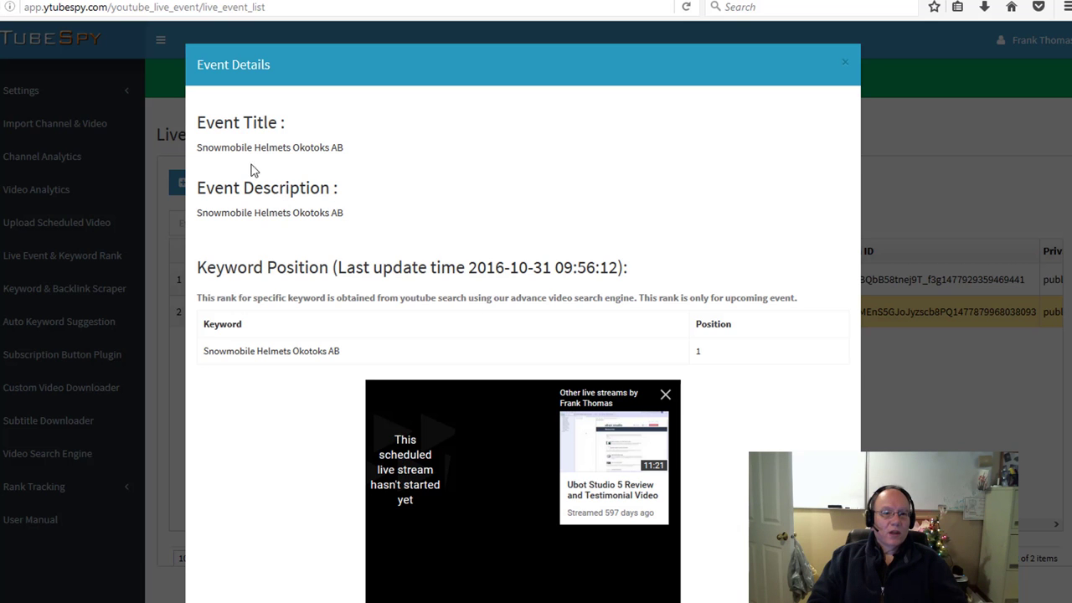
drag(197, 147, 334, 151)
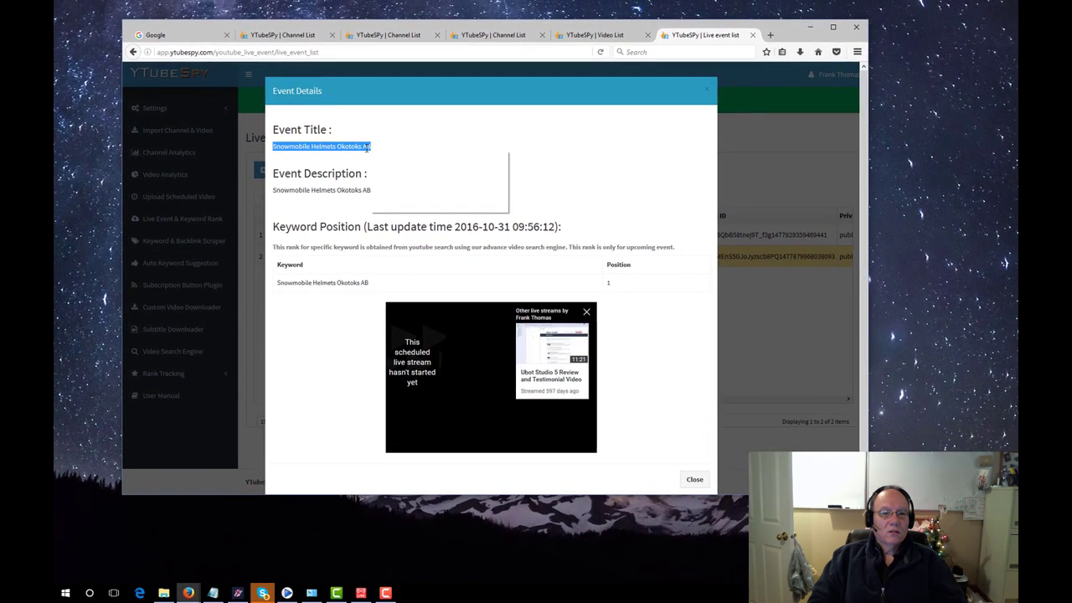
right_click(366, 148)
click(384, 154)
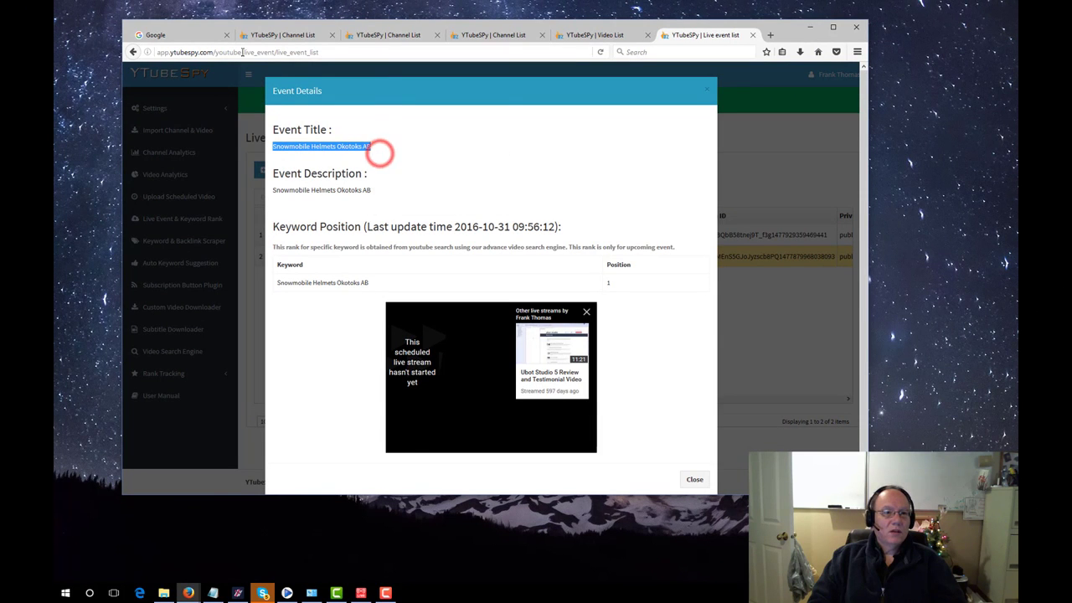
click(202, 36)
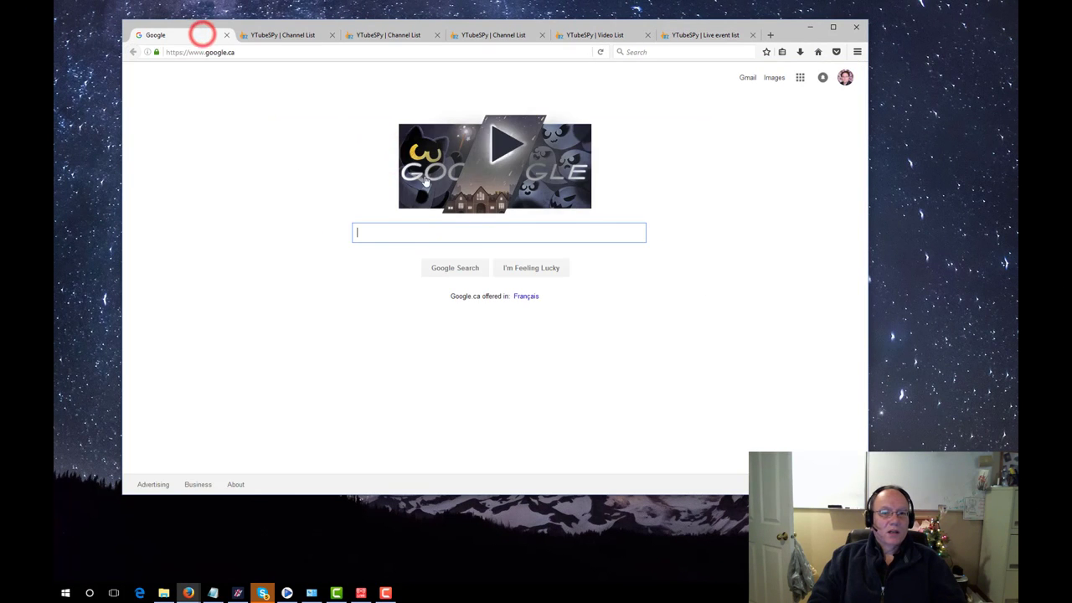
Search Google for 'Snowmobile Helmets Okotoks AB' and review the results, including the Okotoks video.
click(377, 233)
key(ctrl+v)
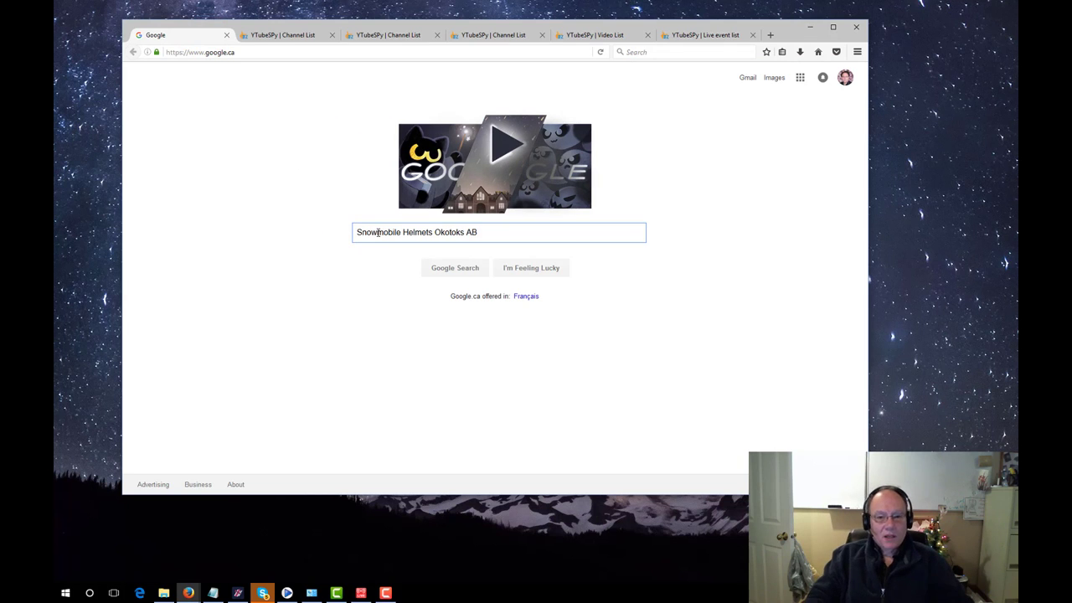
key(Return)
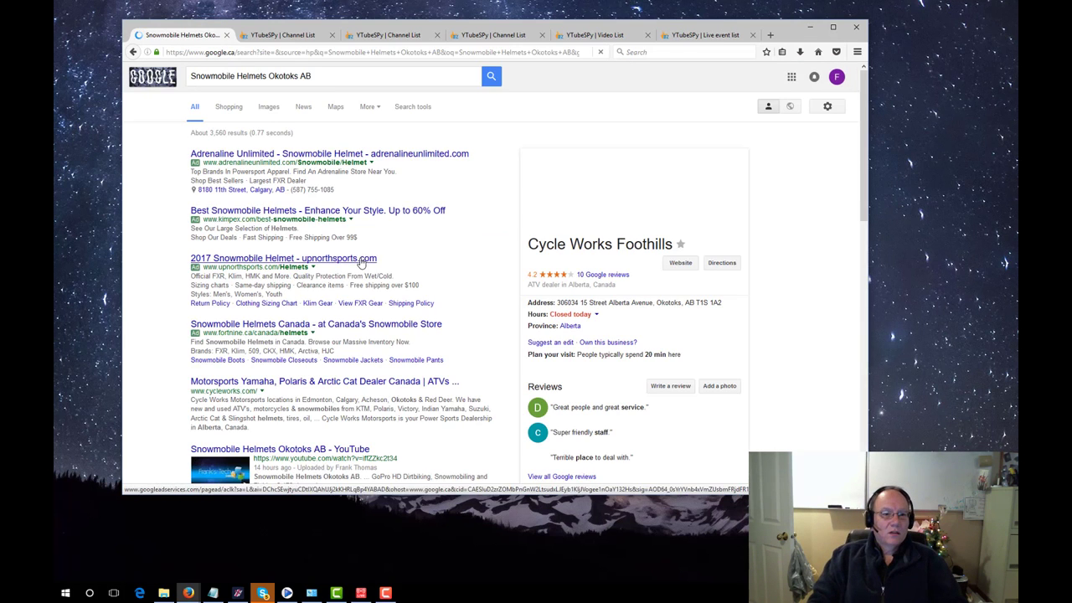
scroll(353, 328, down, 1)
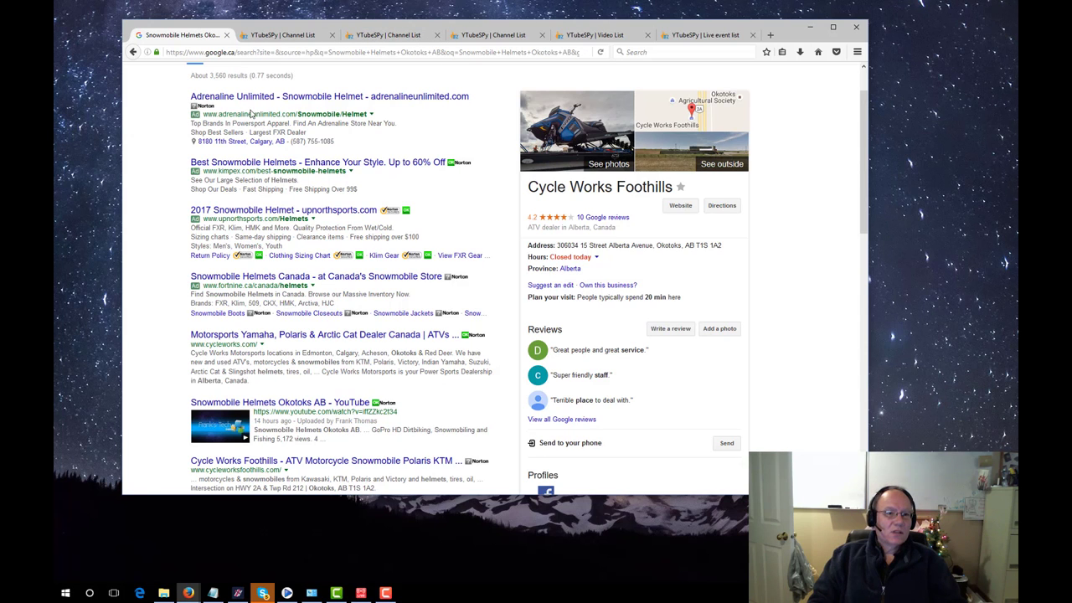
scroll(250, 114, up, 2)
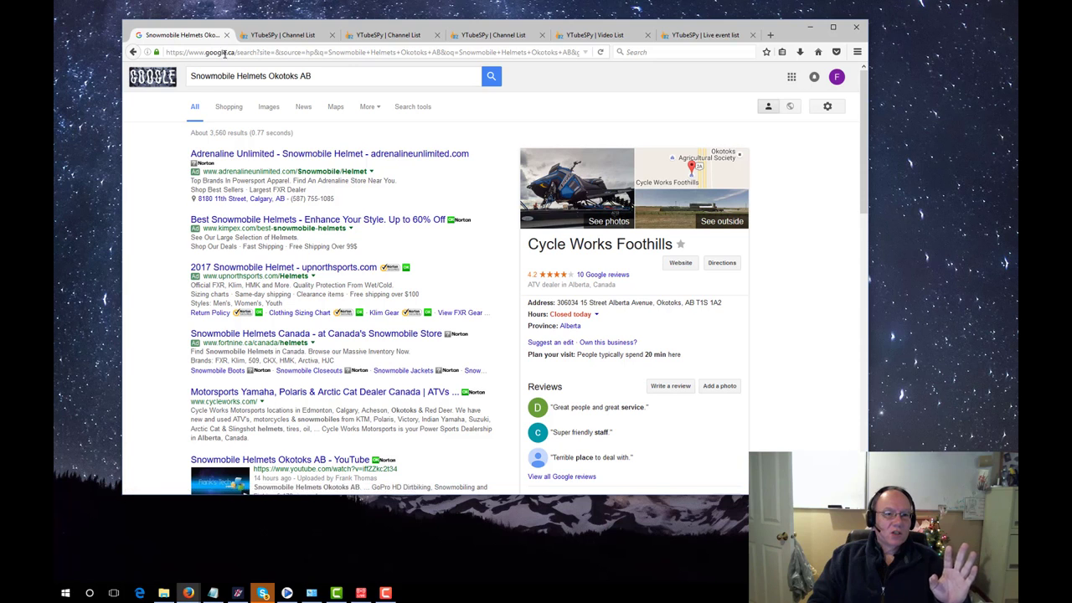
click(691, 34)
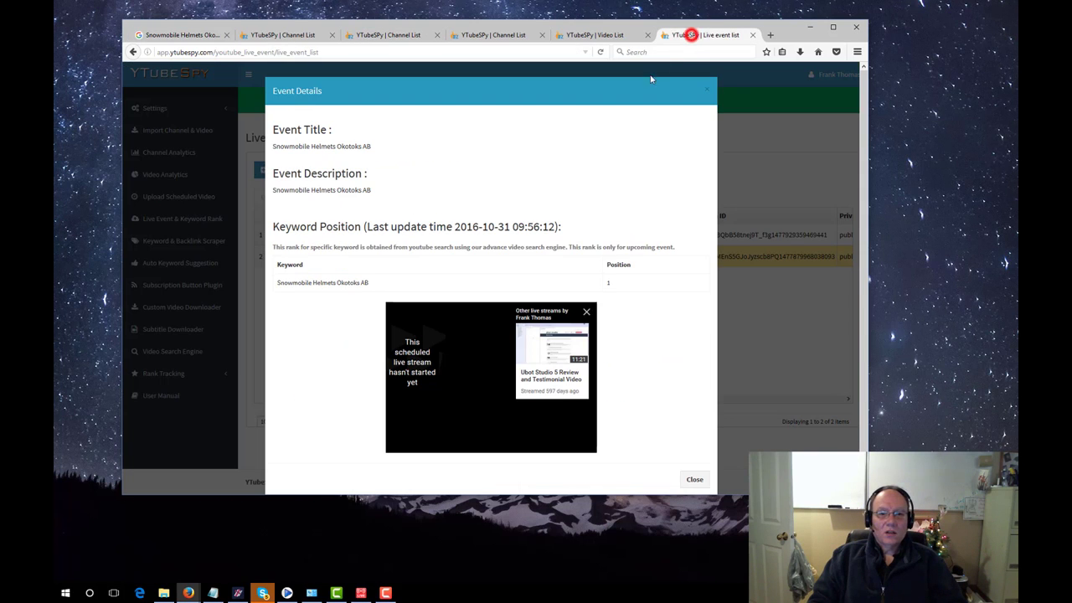
Close the Okotoks event details and select the Calgary event title in row 1.
click(706, 93)
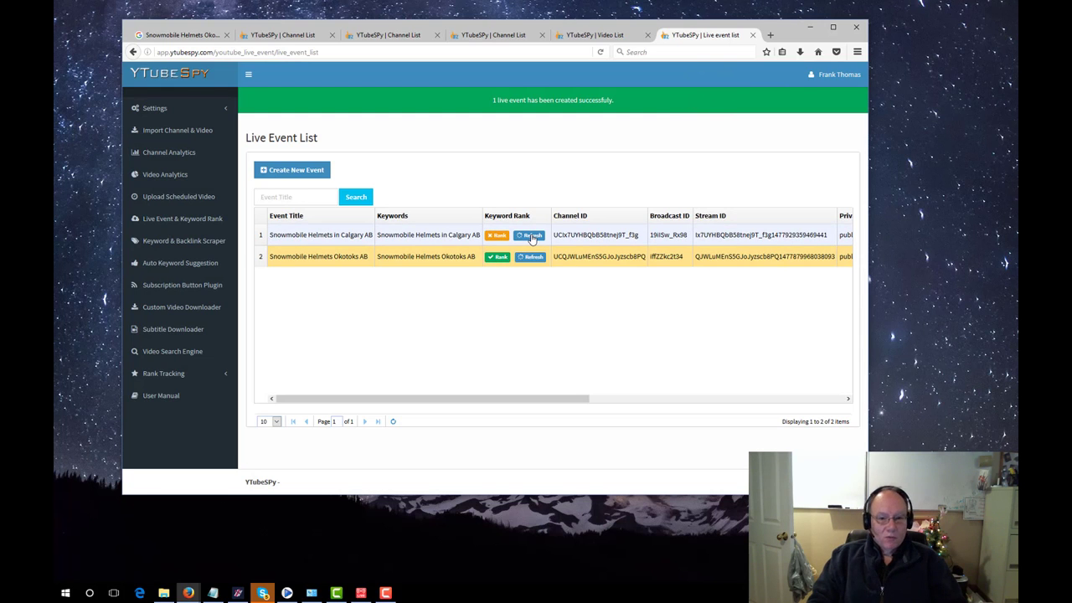
drag(271, 238, 375, 236)
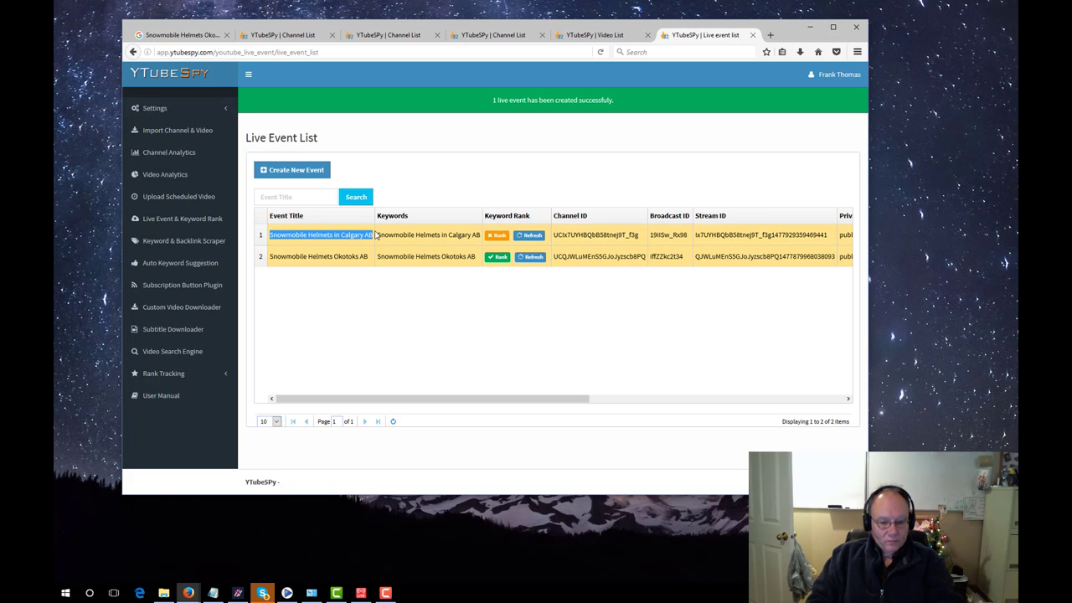
click(183, 35)
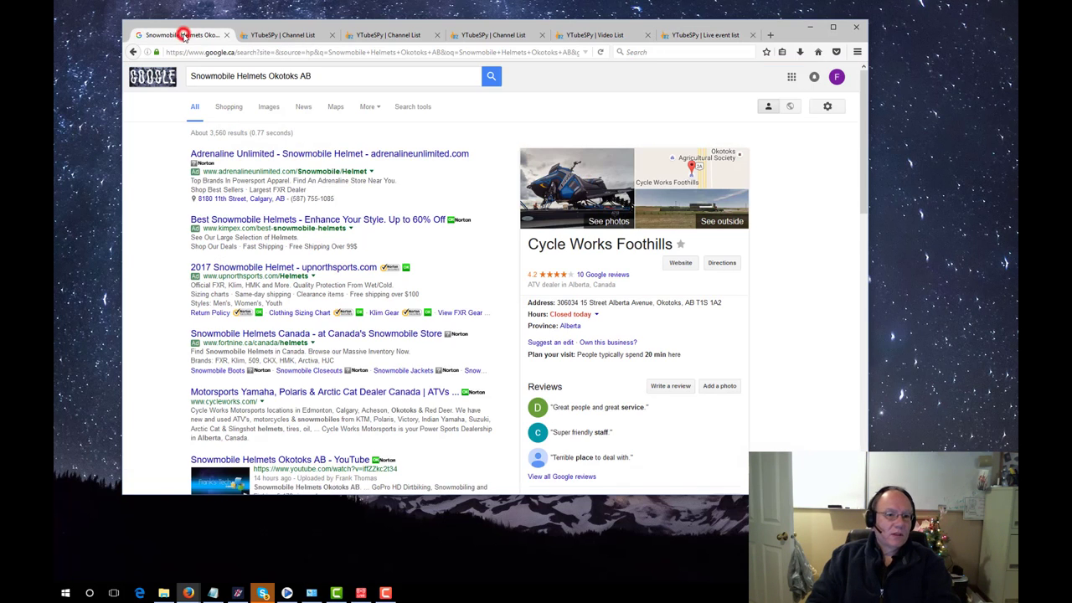
Search Google for 'Snowmobile Helmets in Calgary AB' and look through the results and Calgary map.
triple_click(310, 76)
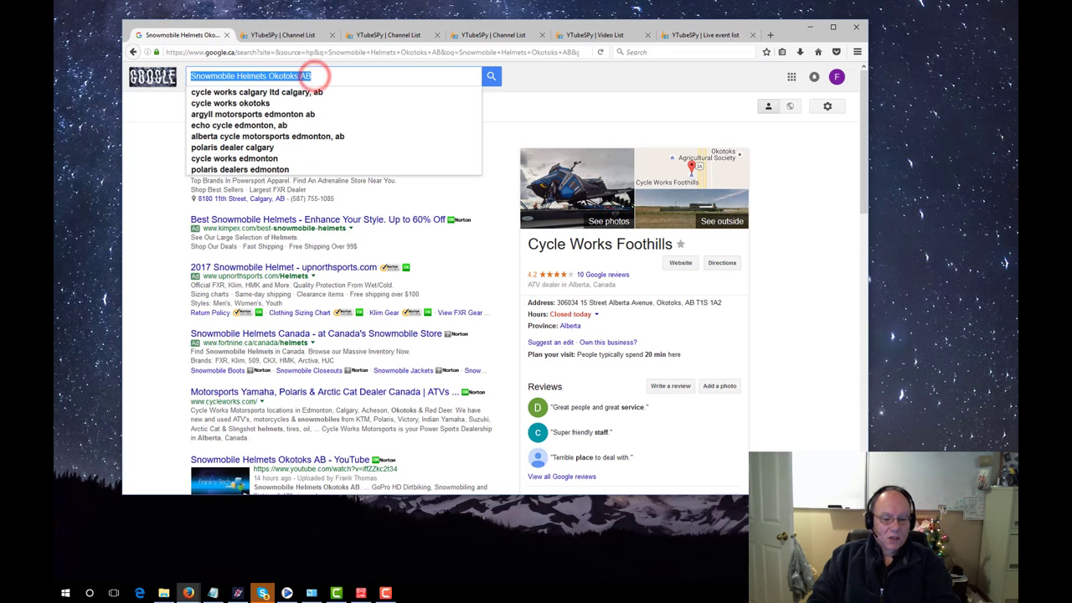
key(ctrl+v)
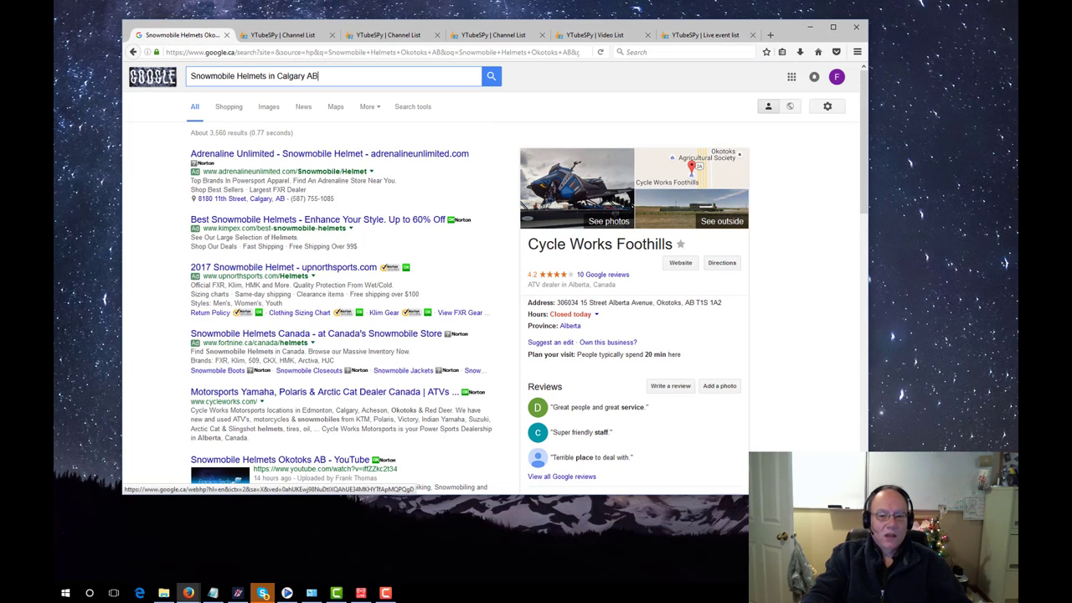
key(Return)
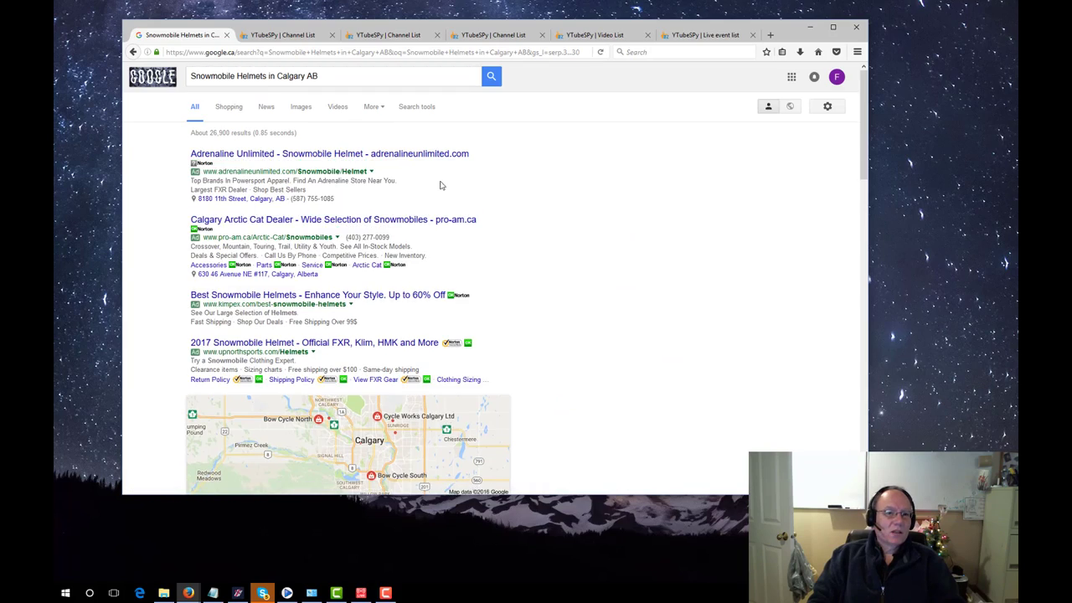
scroll(478, 214, down, 1)
scroll(478, 214, down, 10)
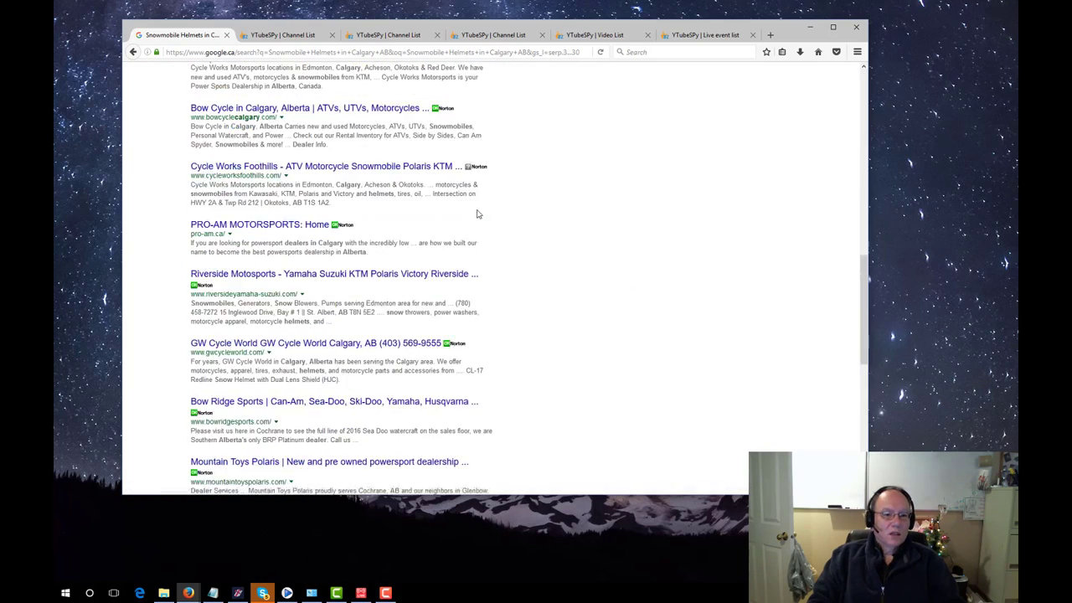
scroll(478, 214, up, 8)
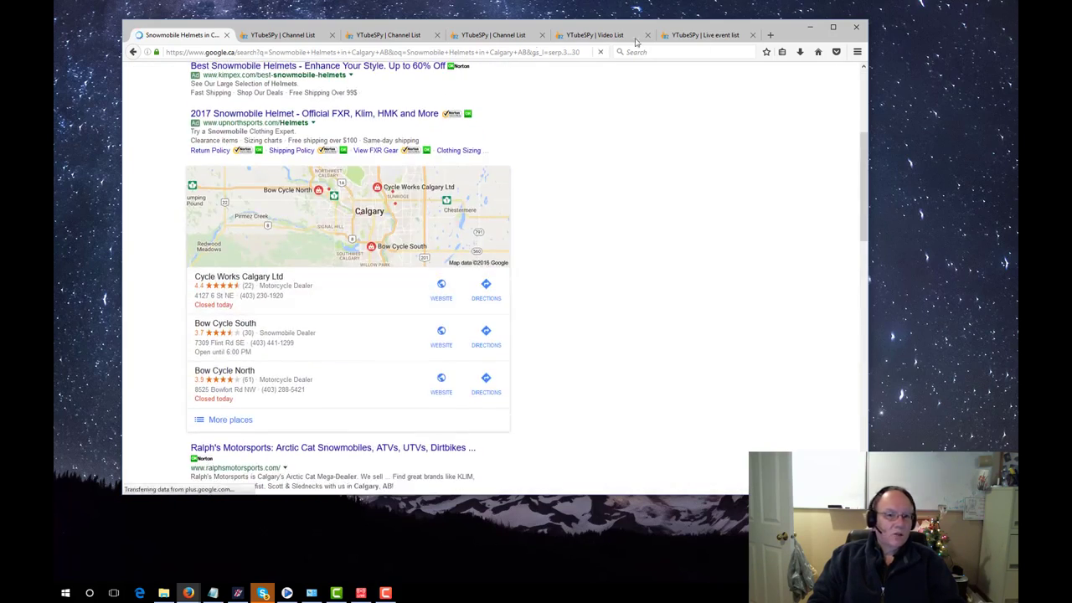
click(713, 39)
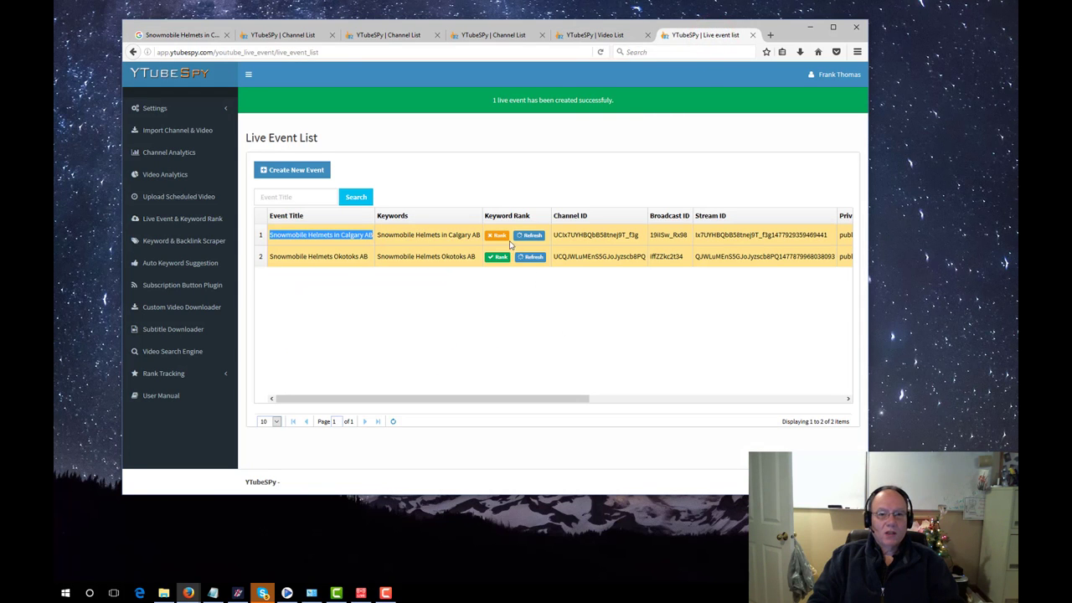
Refresh the Calgary event's keyword rank, close its details, and begin a third live event.
click(535, 236)
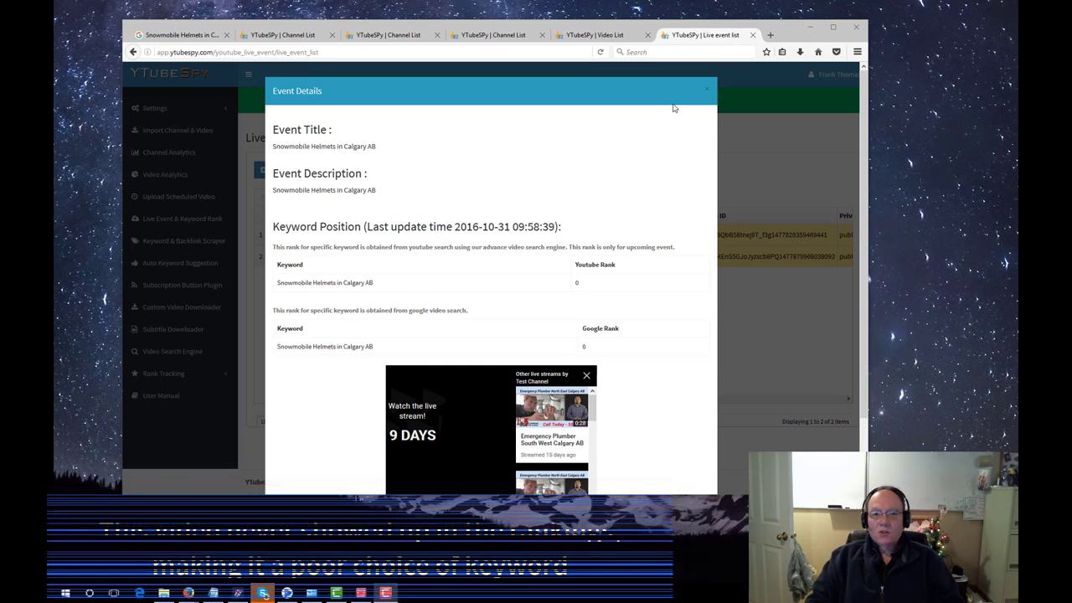
click(705, 92)
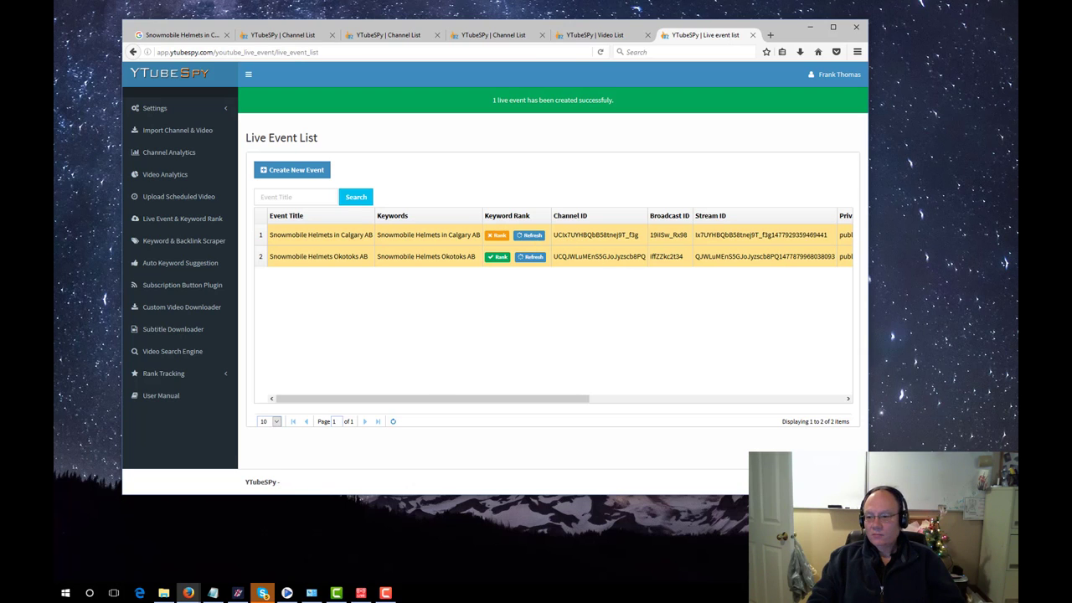
key(F10)
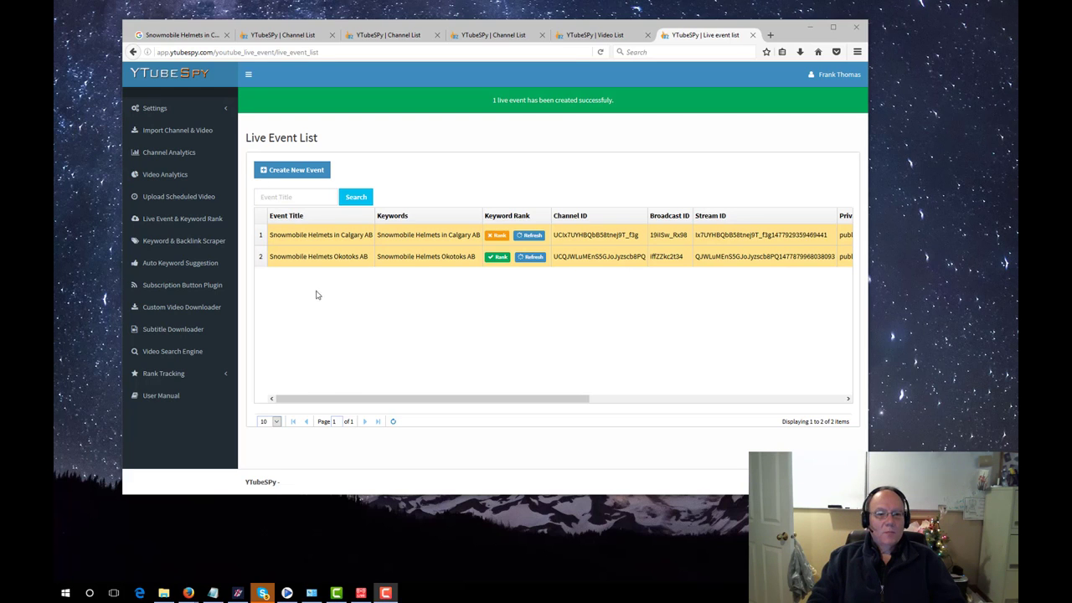
click(297, 171)
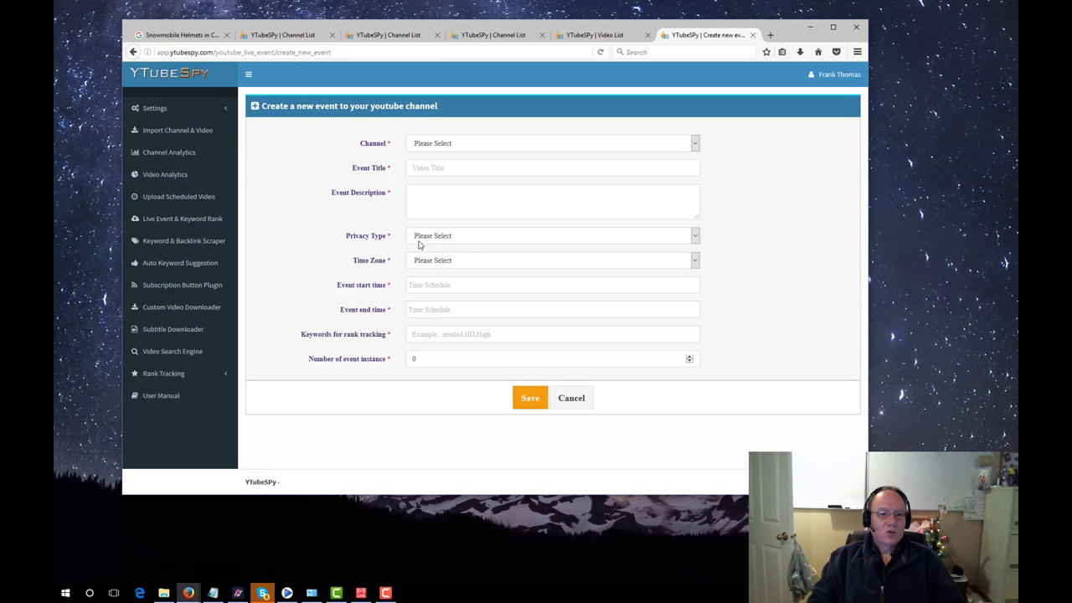
click(690, 237)
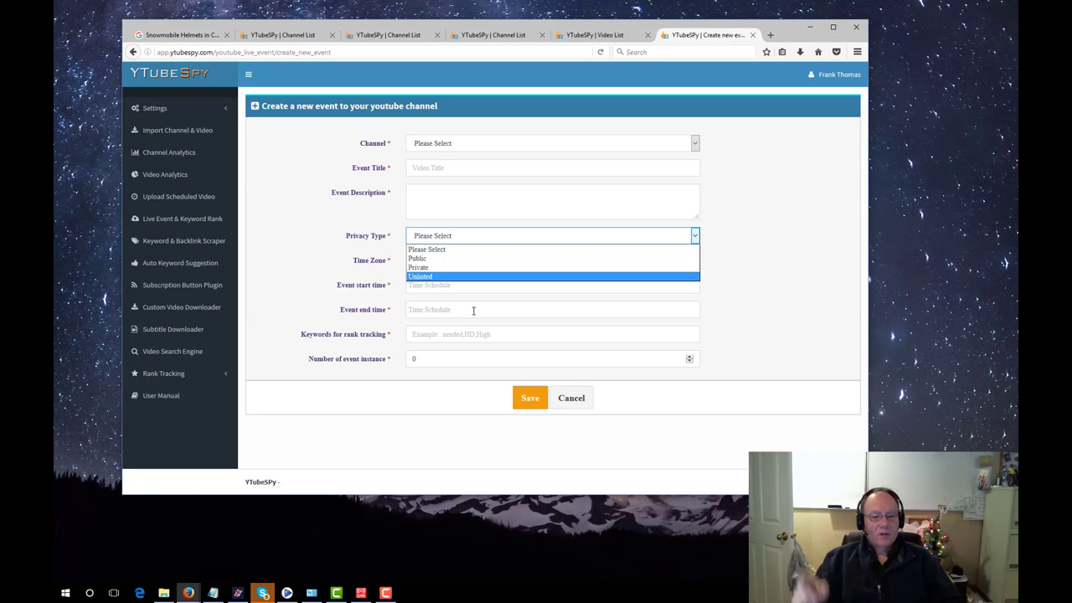
click(583, 403)
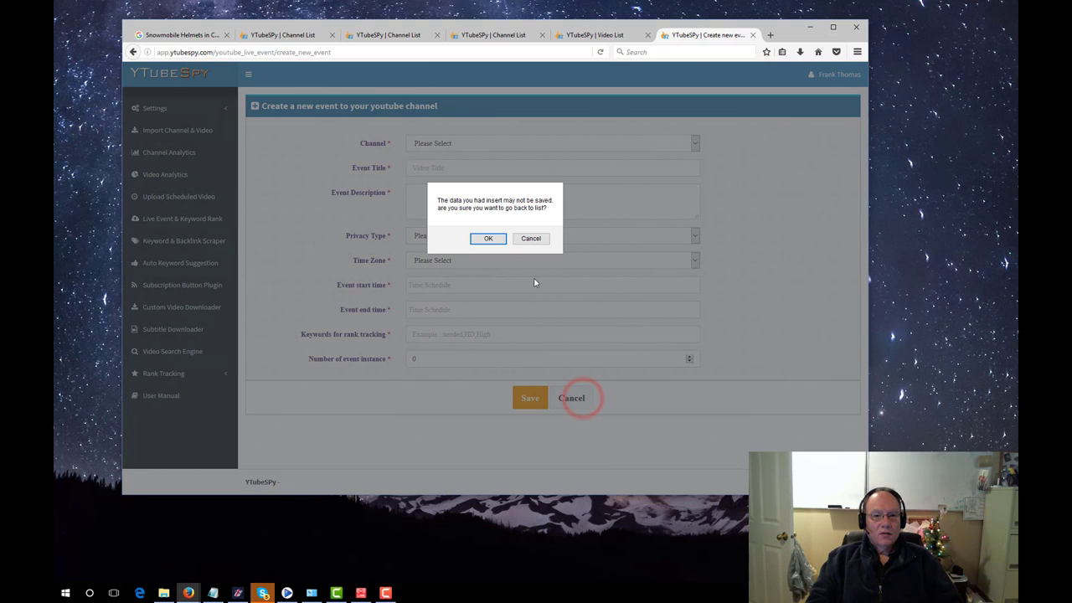
click(489, 239)
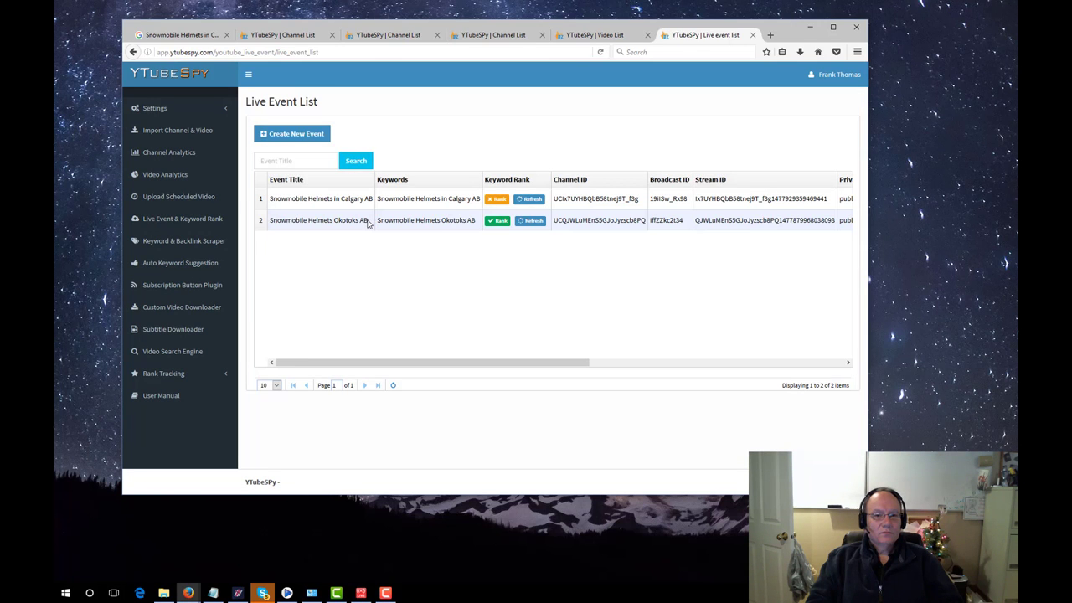
click(173, 35)
click(491, 75)
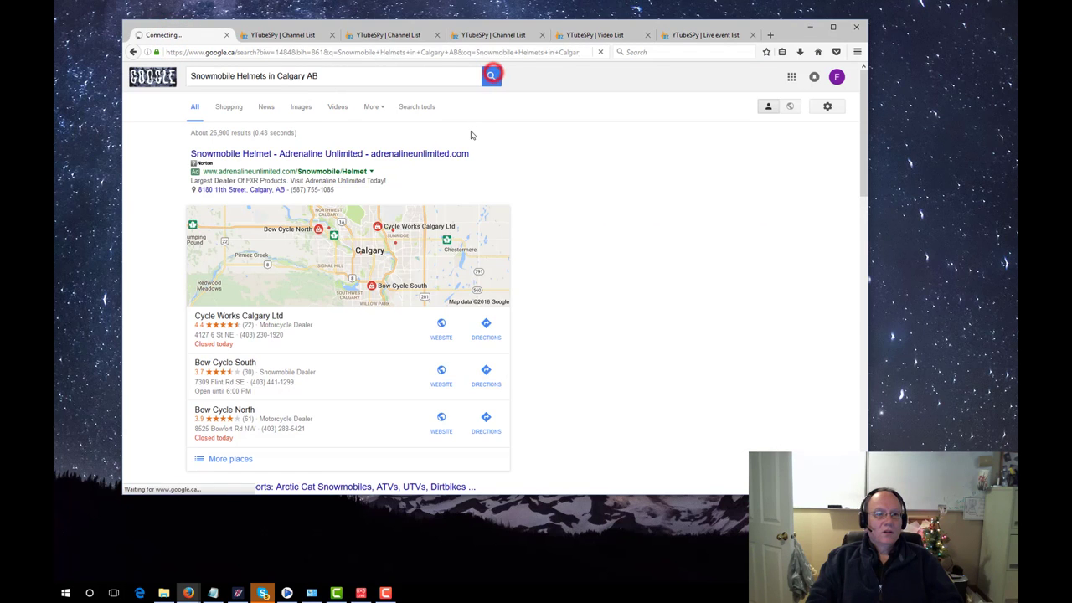
scroll(536, 239, down, 10)
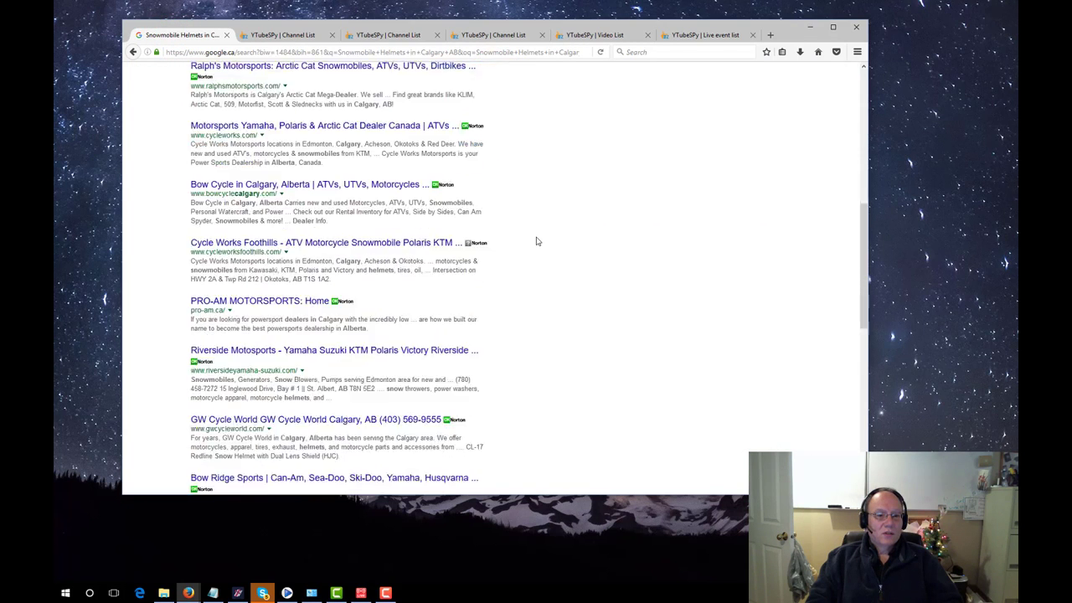
scroll(535, 239, up, 10)
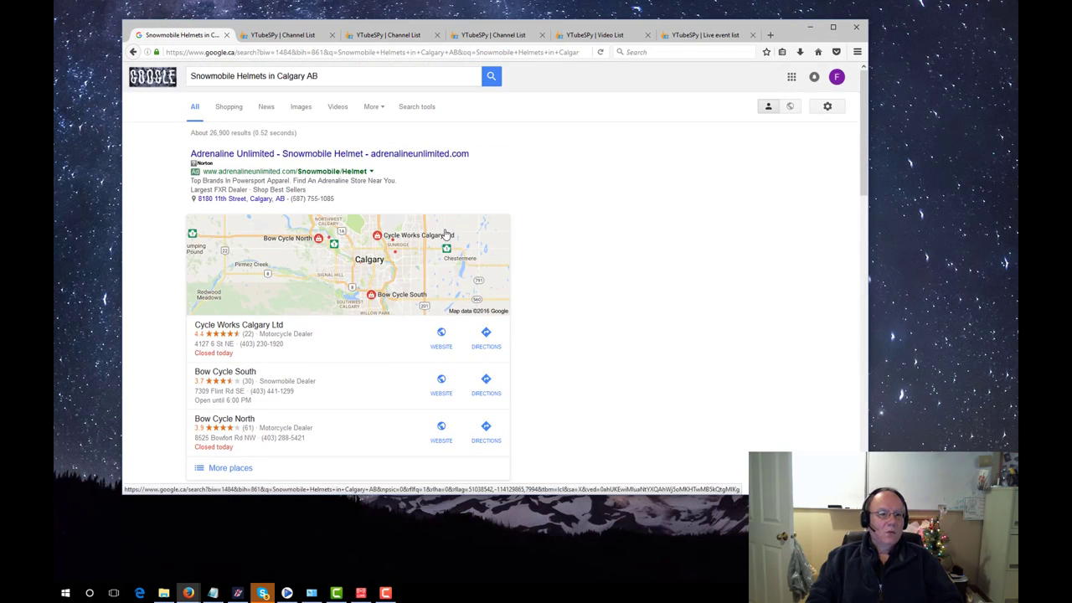
click(337, 107)
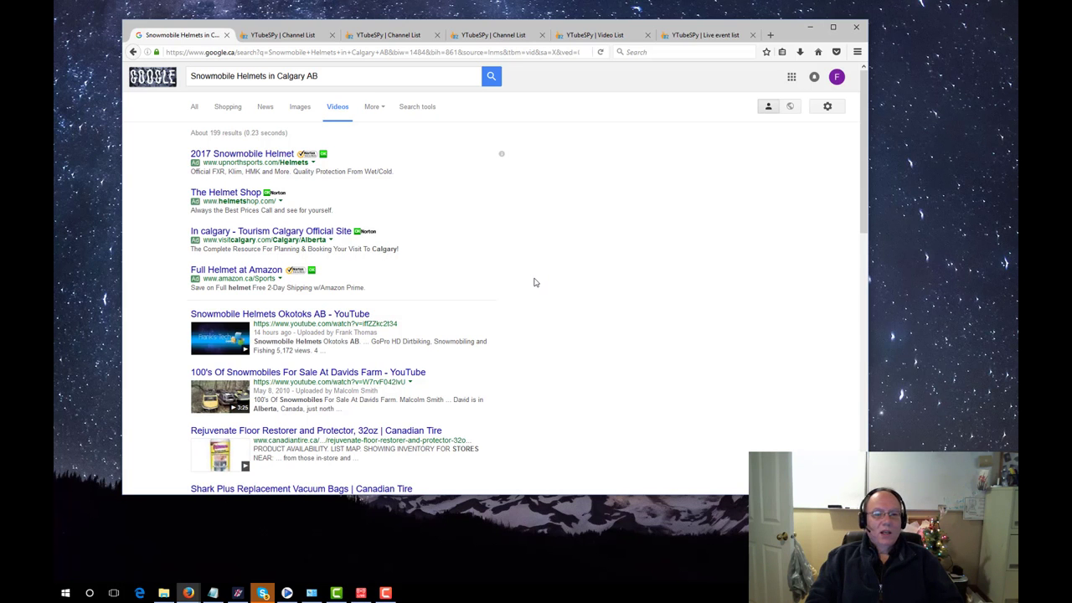
scroll(534, 282, down, 2)
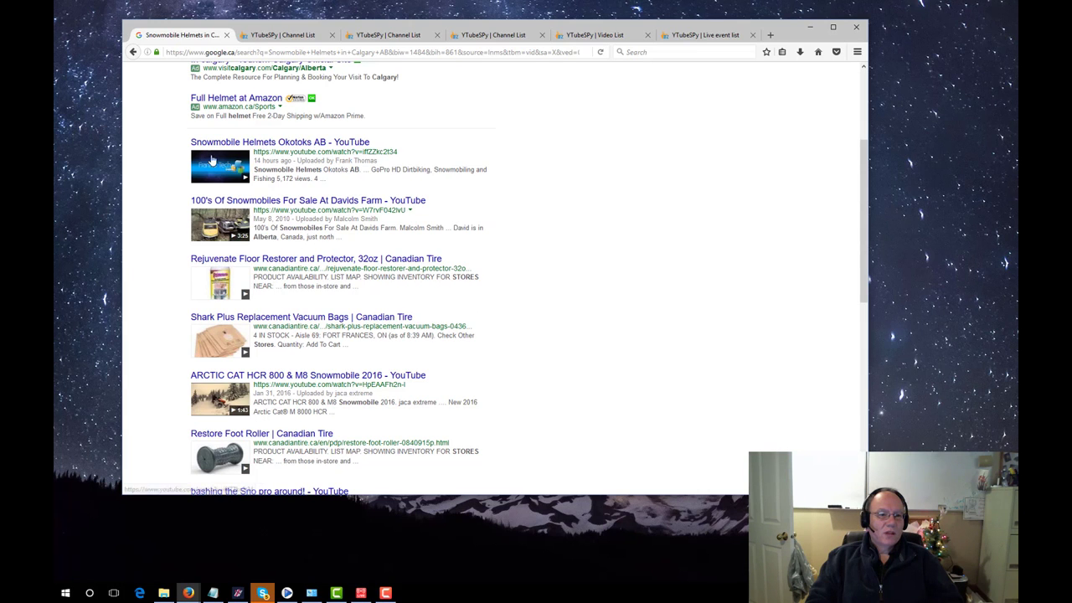
scroll(365, 285, down, 5)
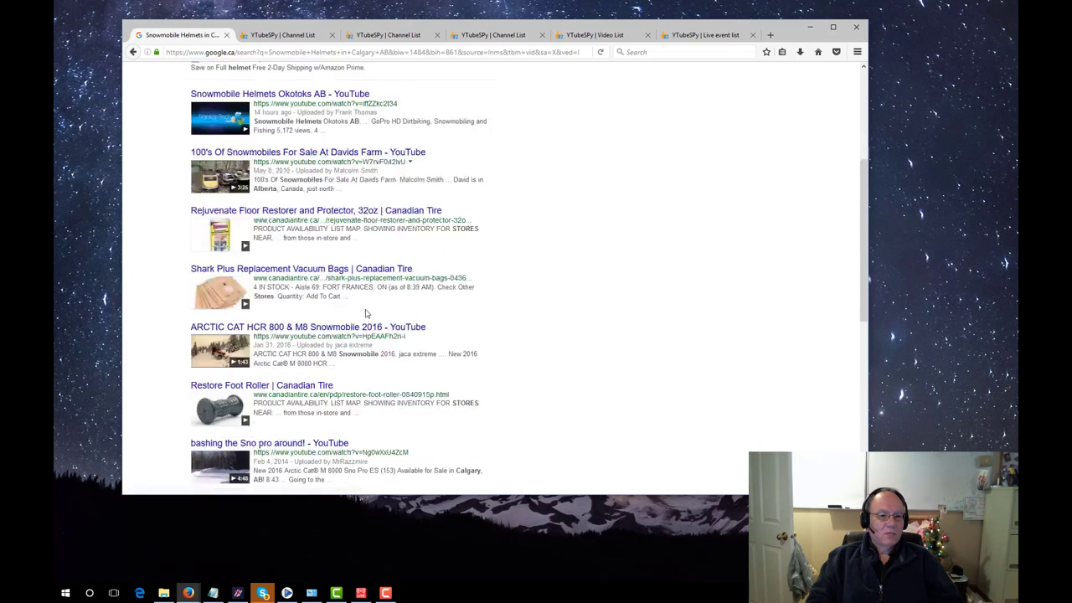
scroll(365, 313, up, 8)
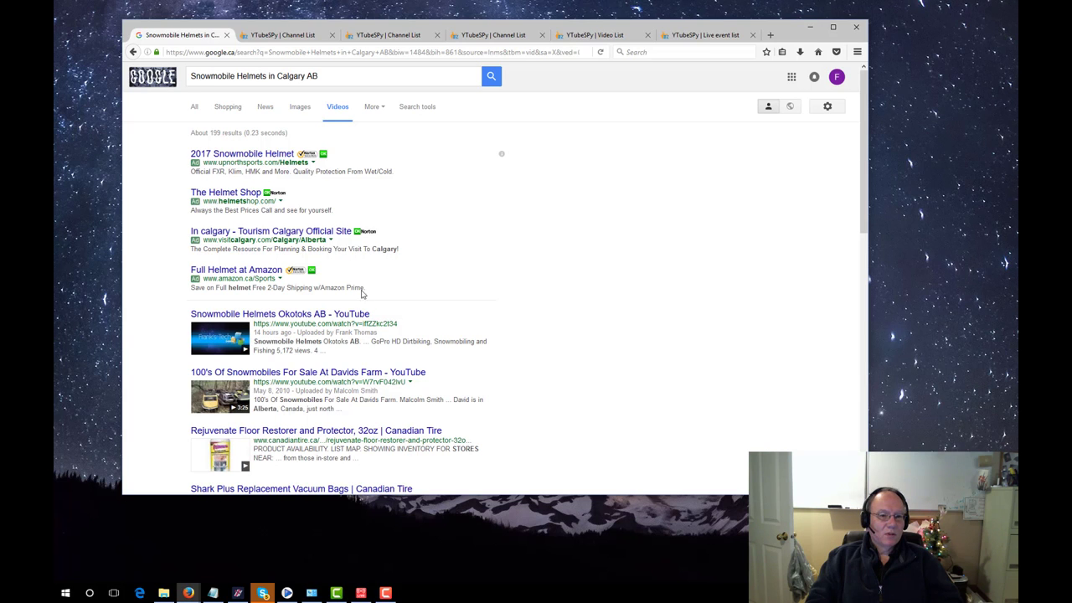
click(194, 107)
click(338, 107)
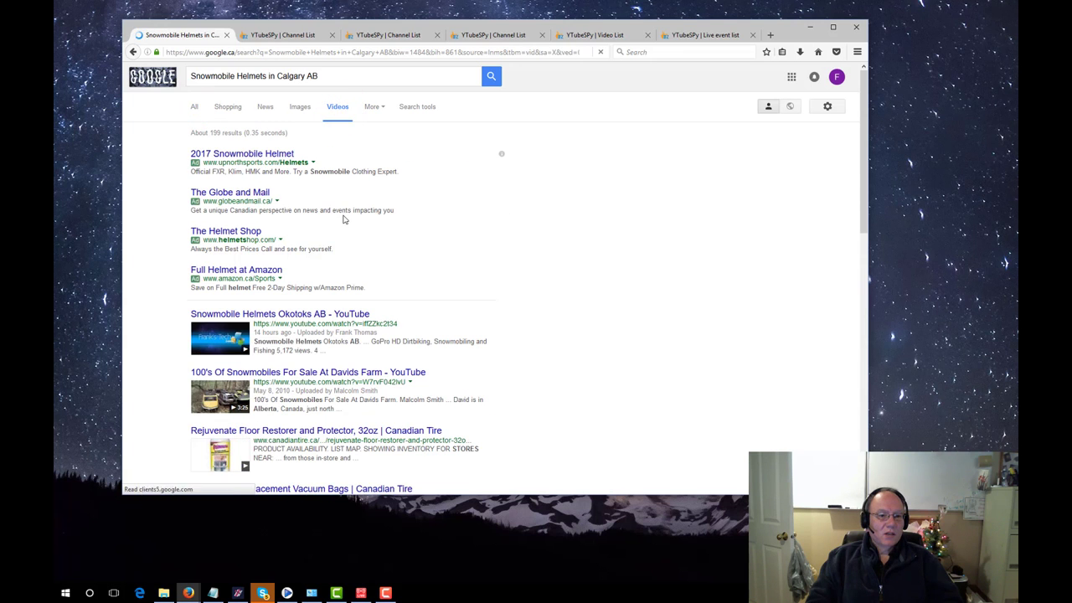
scroll(343, 216, down, 4)
scroll(343, 220, up, 4)
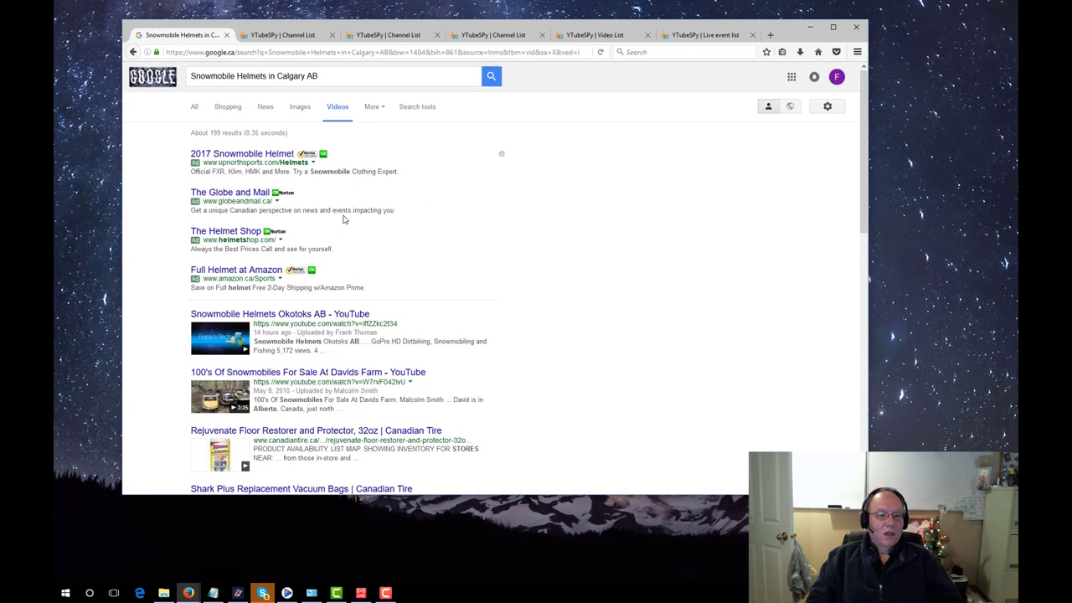
click(194, 107)
click(685, 35)
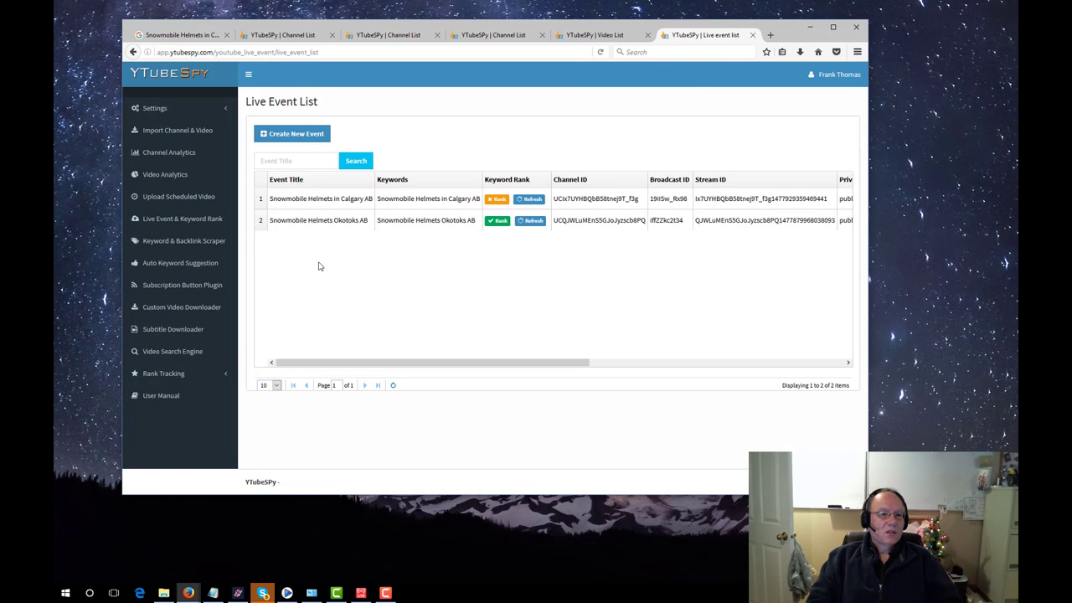
Generate Auto Keyword Suggestions for 'snowmobile' and look over the ten suggestions.
click(180, 262)
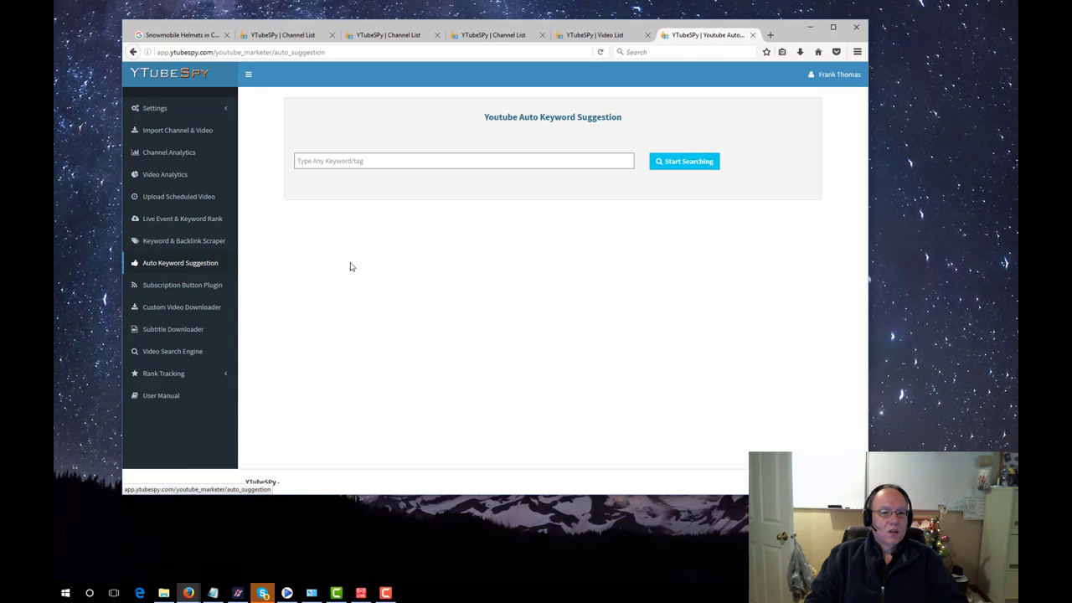
click(370, 162)
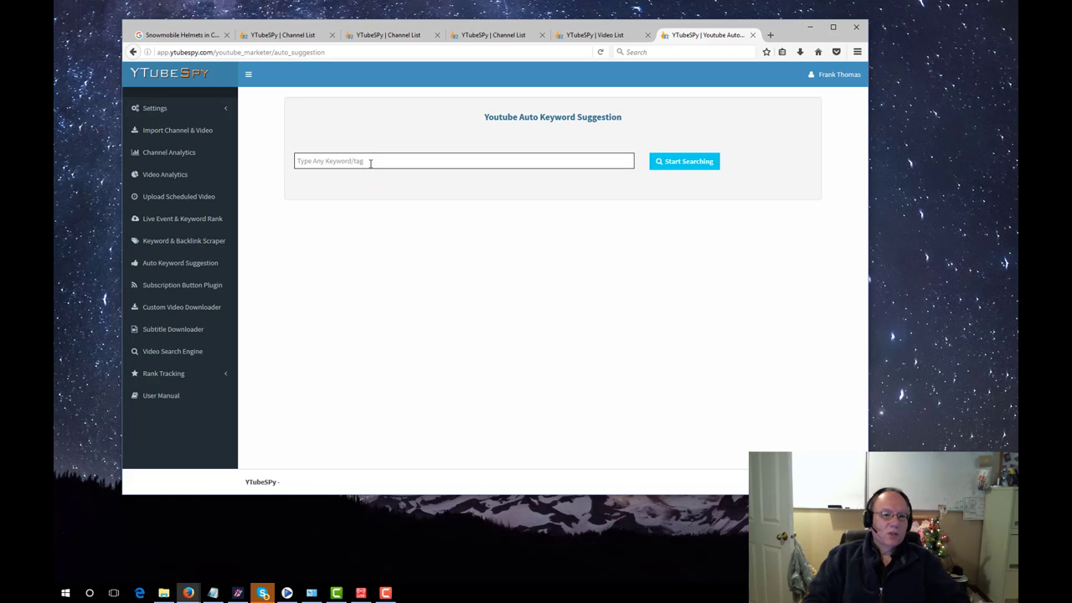
text(sn)
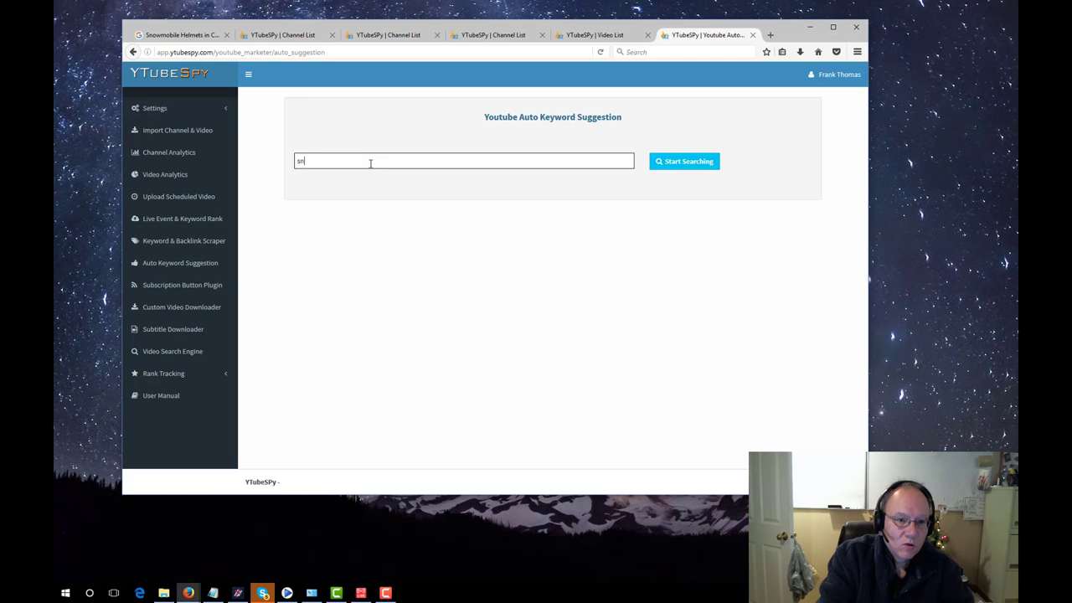
text(owmobile)
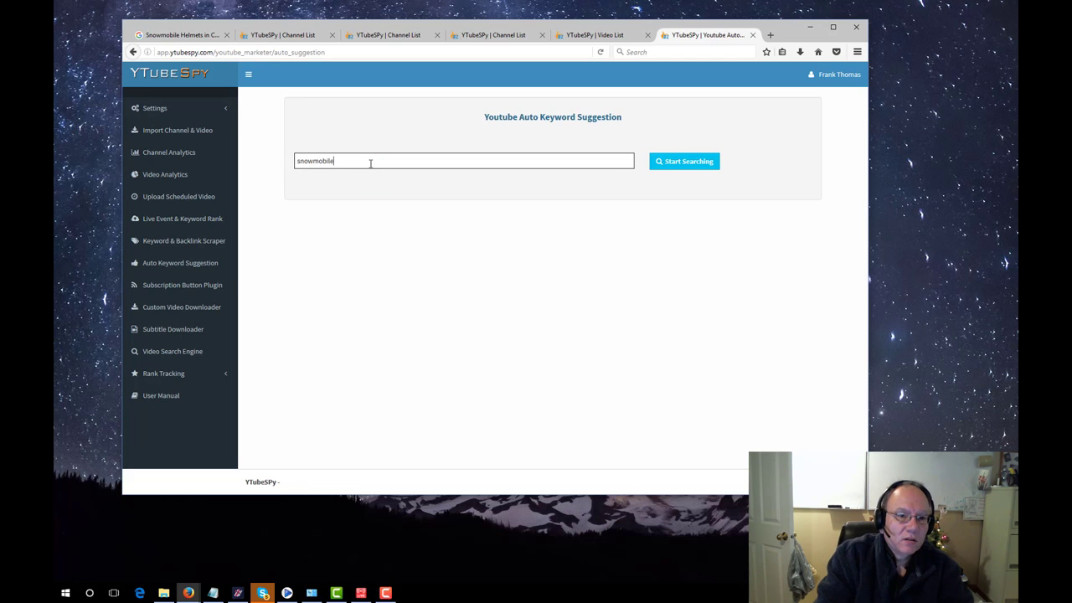
click(687, 167)
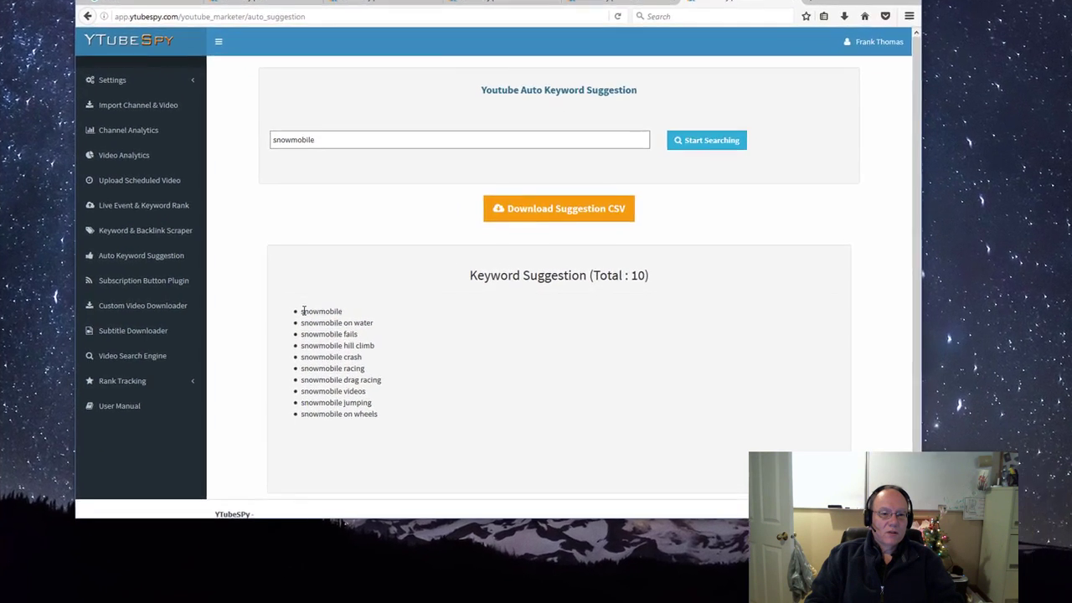
drag(323, 312, 406, 407)
click(356, 474)
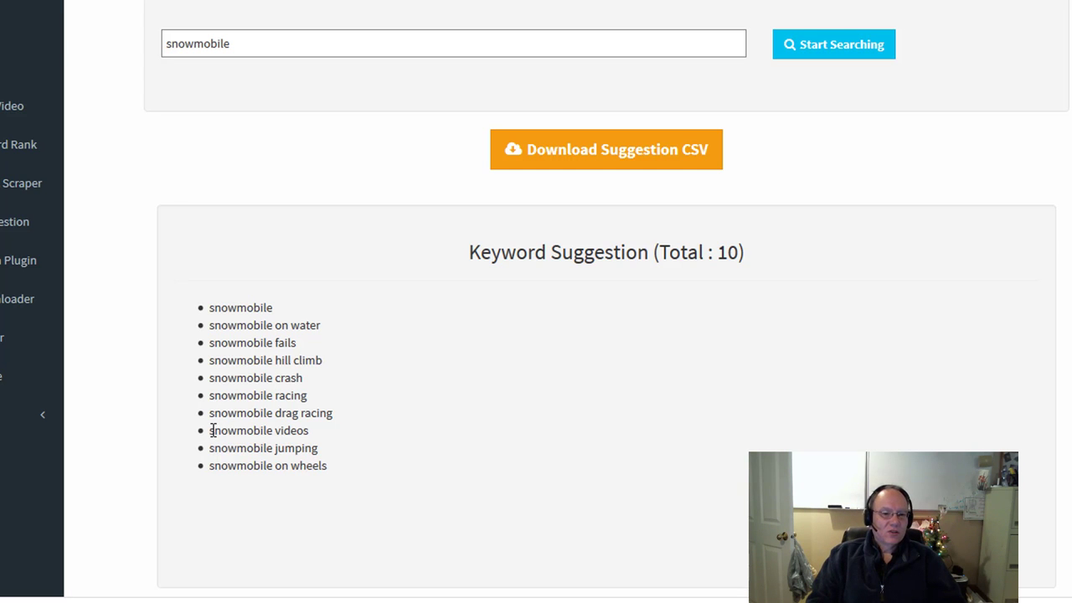
drag(211, 431, 319, 442)
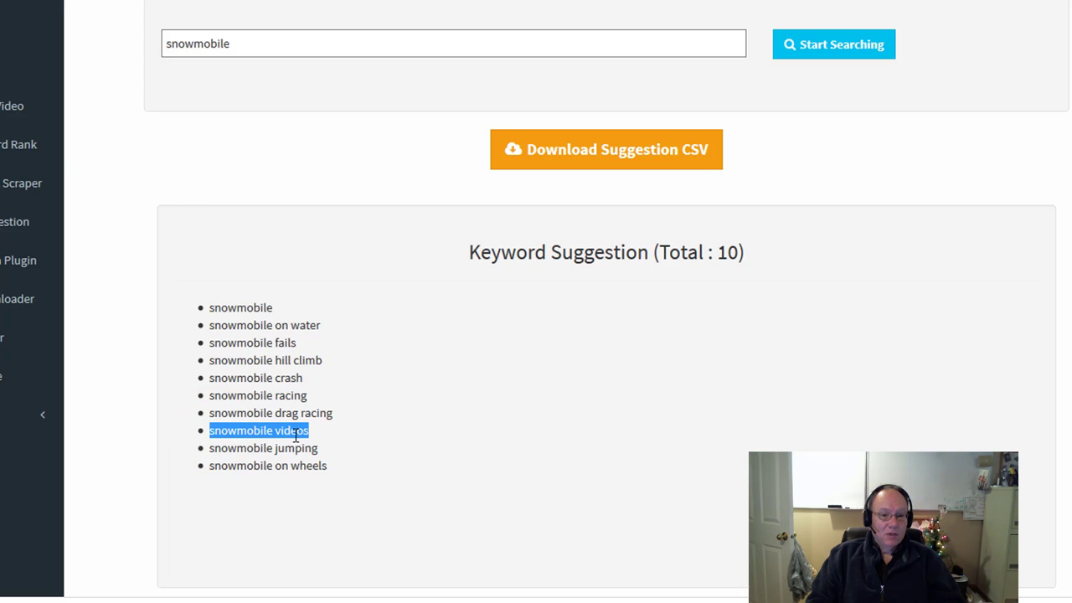
click(295, 434)
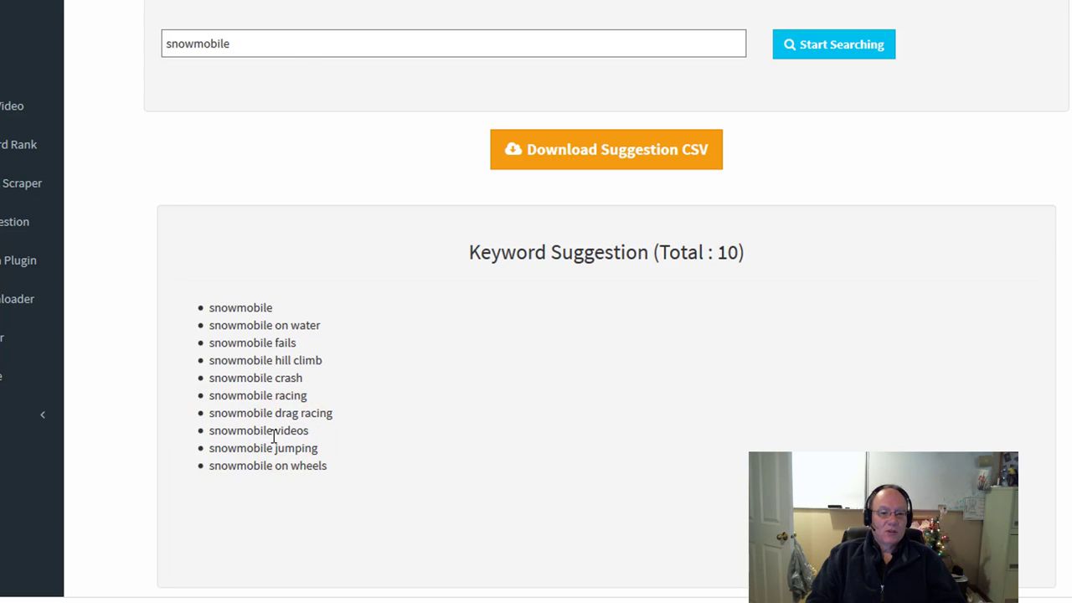
click(283, 44)
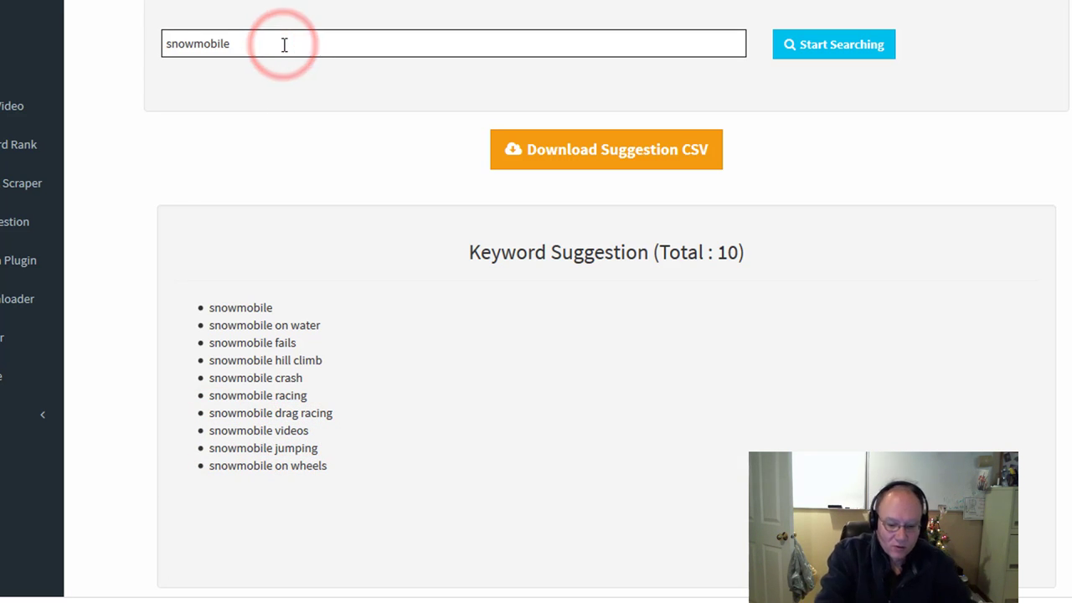
text(helmet)
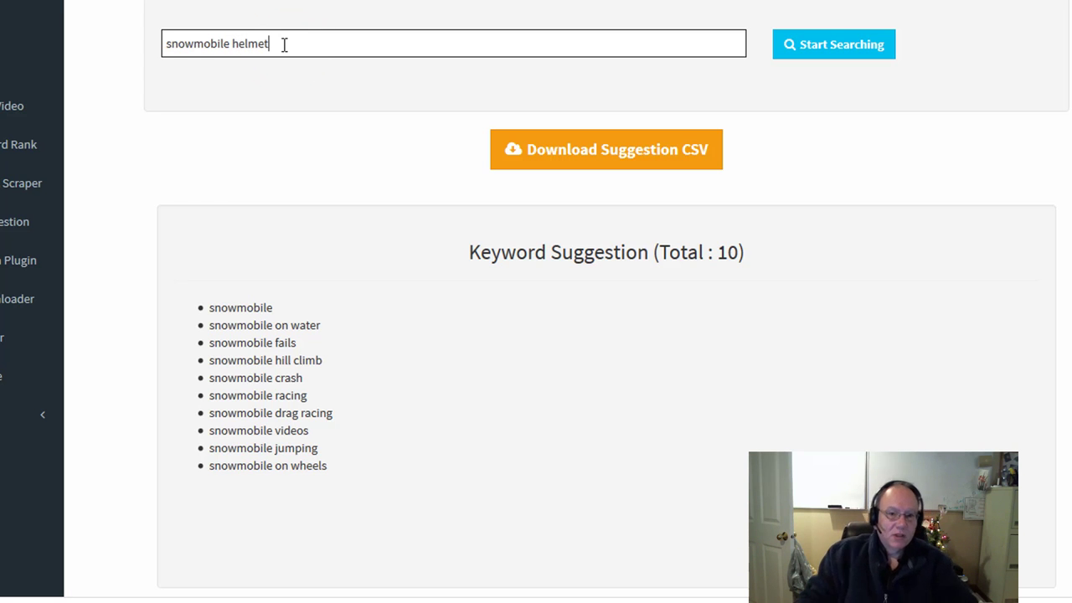
click(825, 42)
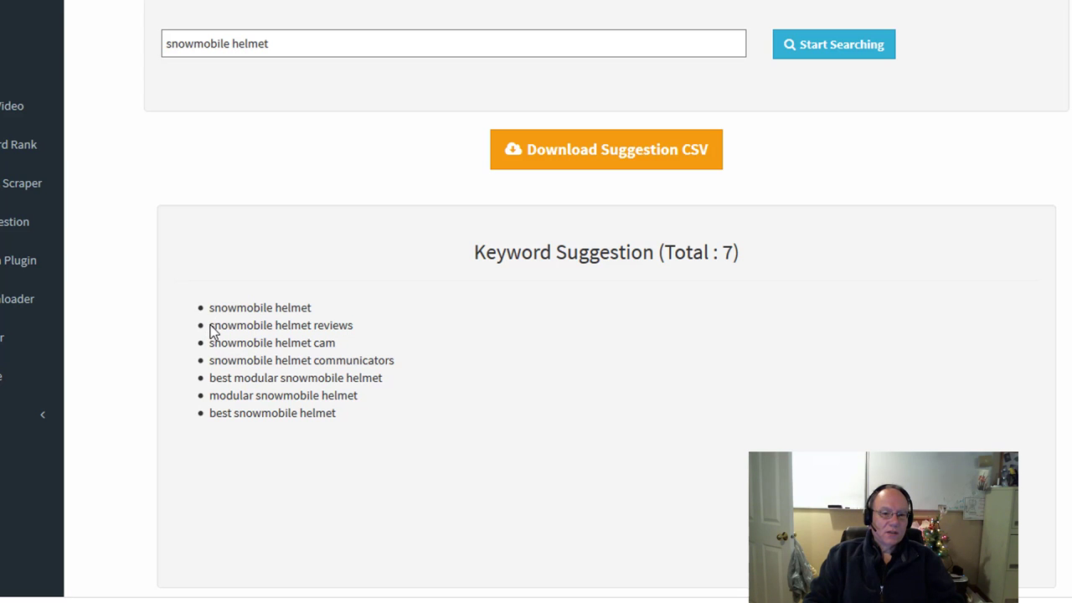
drag(209, 326, 368, 332)
right_click(349, 328)
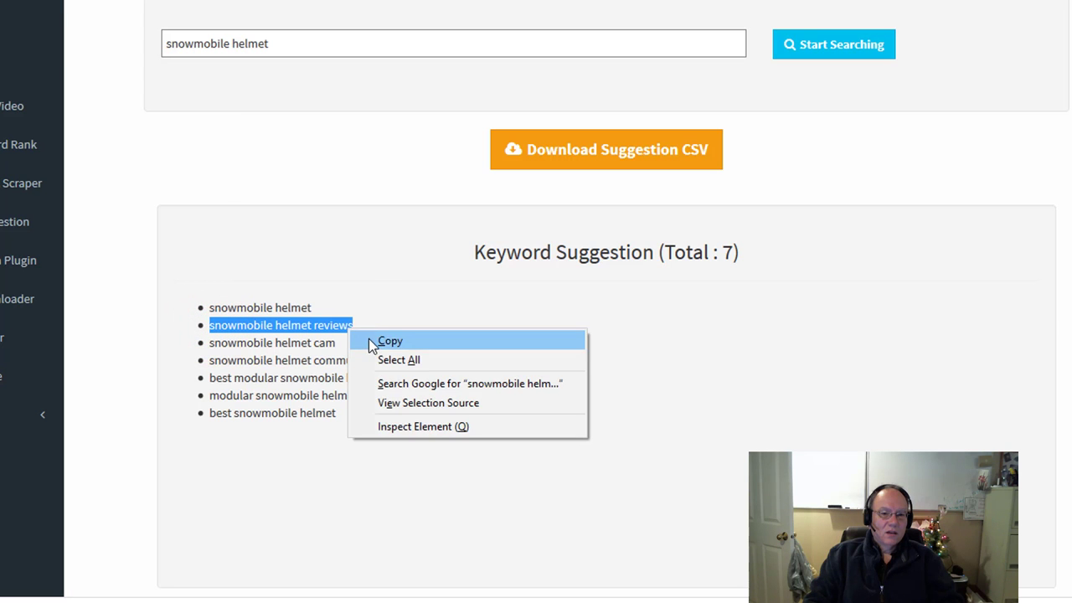
click(368, 339)
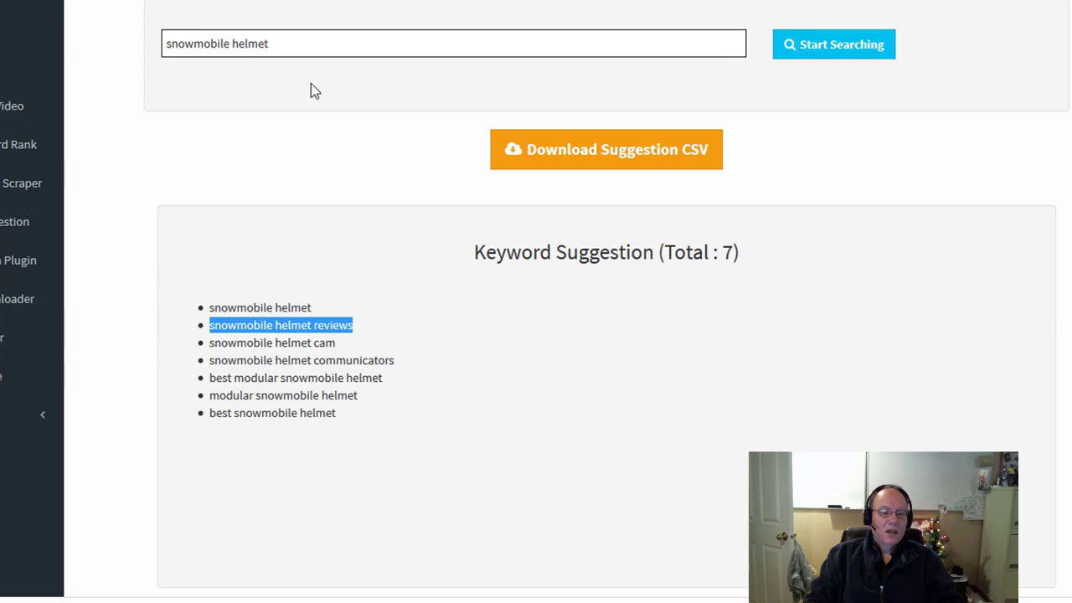
click(389, 326)
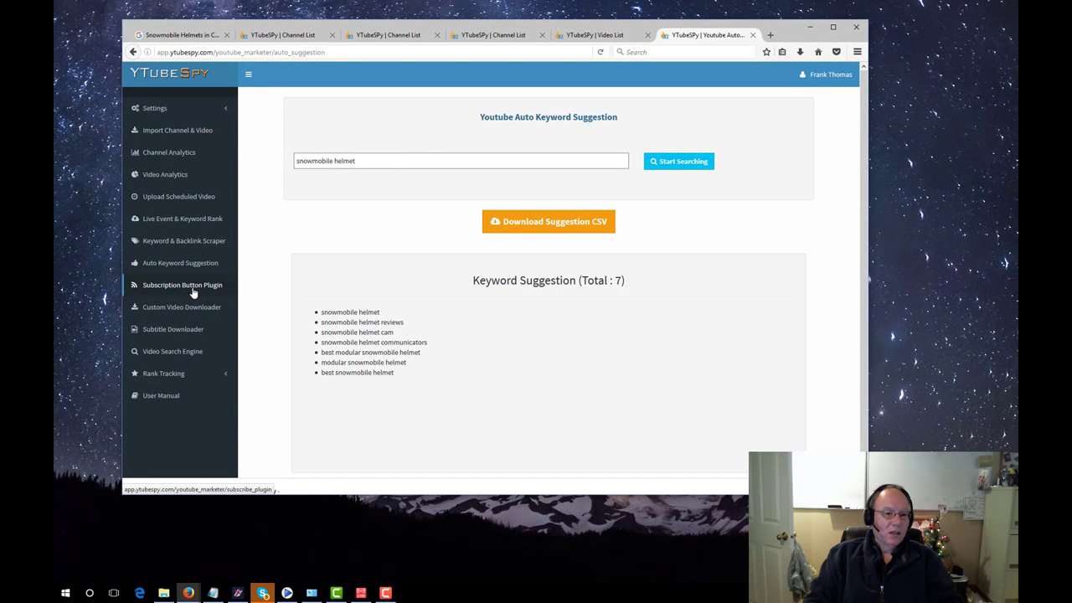
Visit the Subscription Button Plugin and Custom Video Downloader pages, then the Video Search Engine.
click(193, 289)
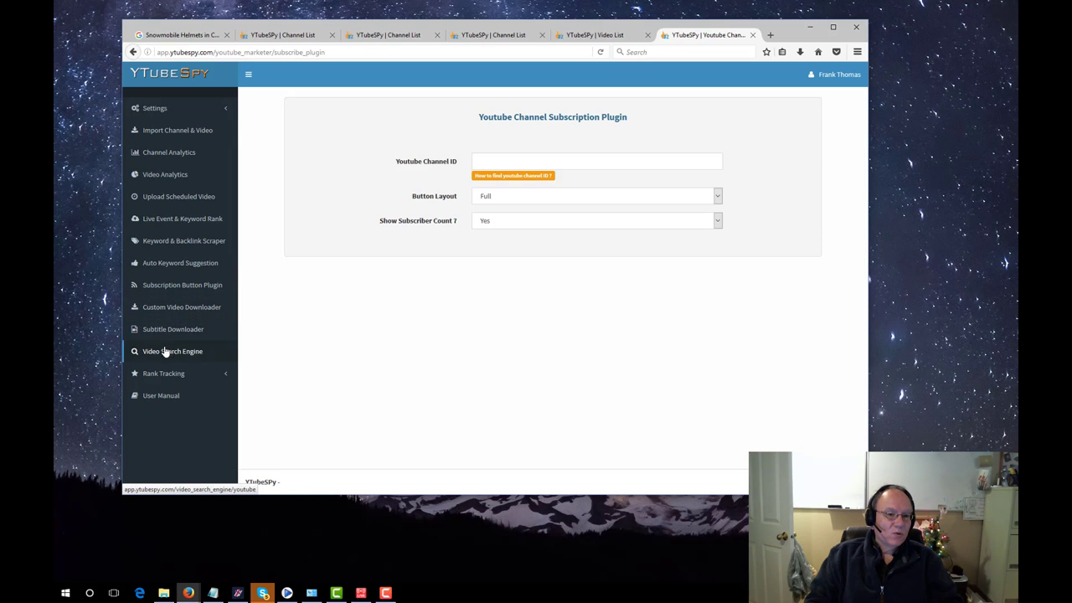
click(172, 308)
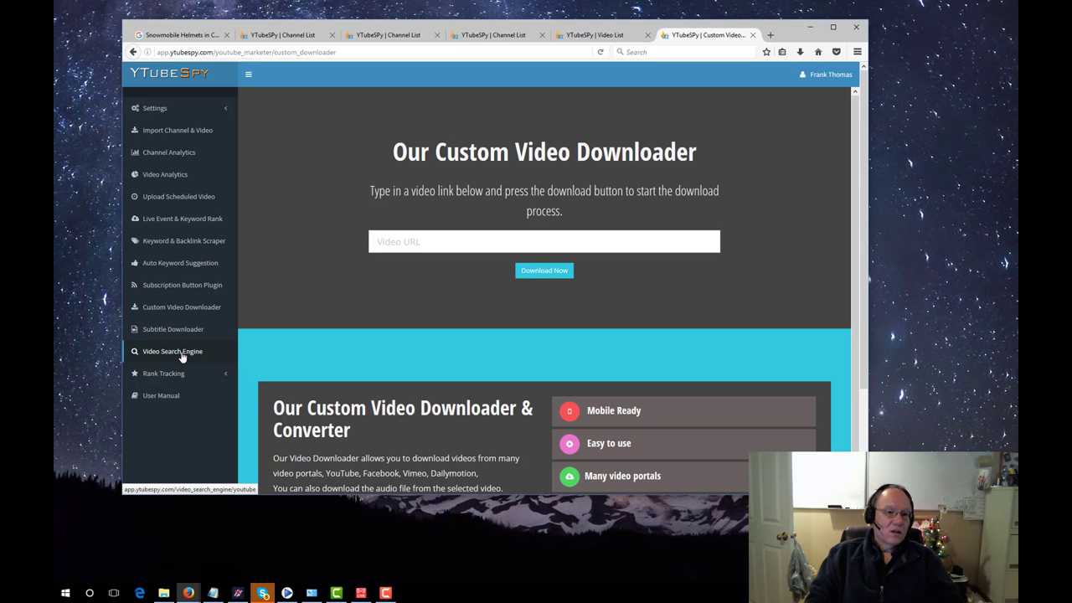
click(181, 355)
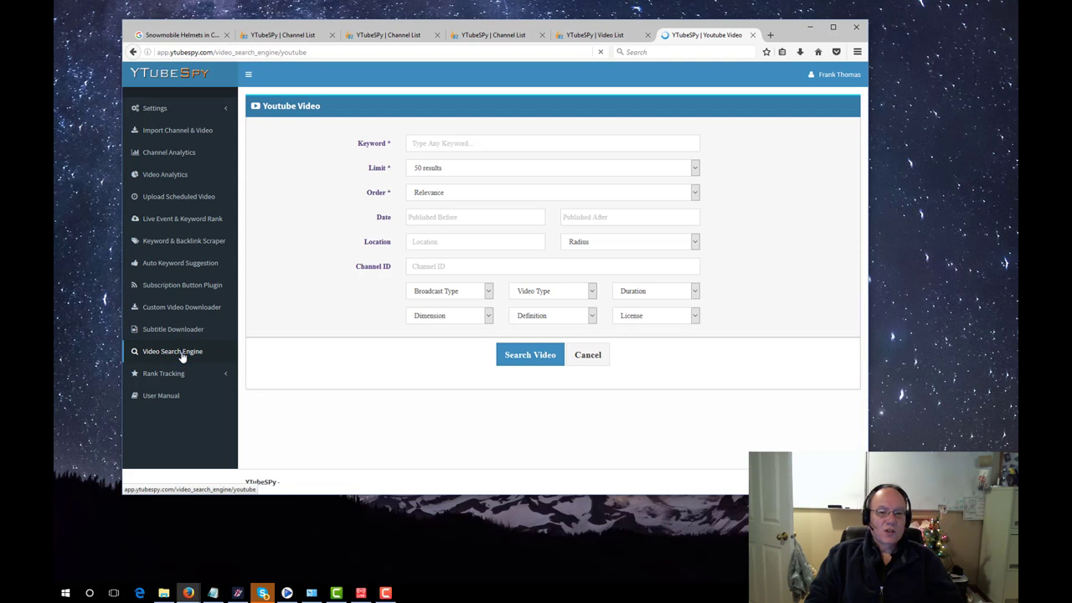
Enter 'snowmobile' as the search keyword and review the broadcast, dimension and video type filters unchanged.
click(421, 146)
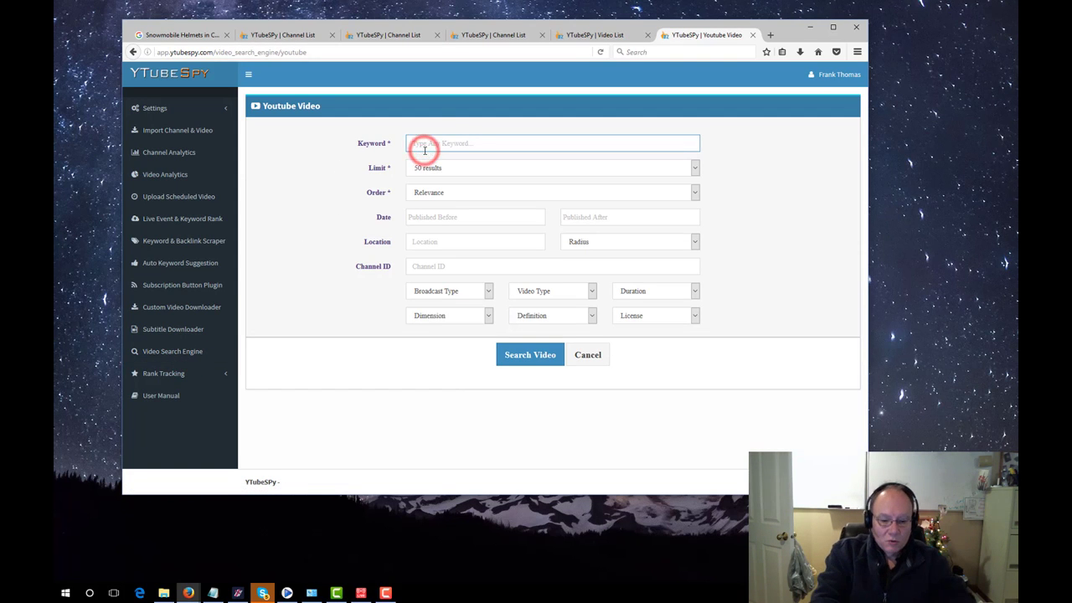
text(snowmobi)
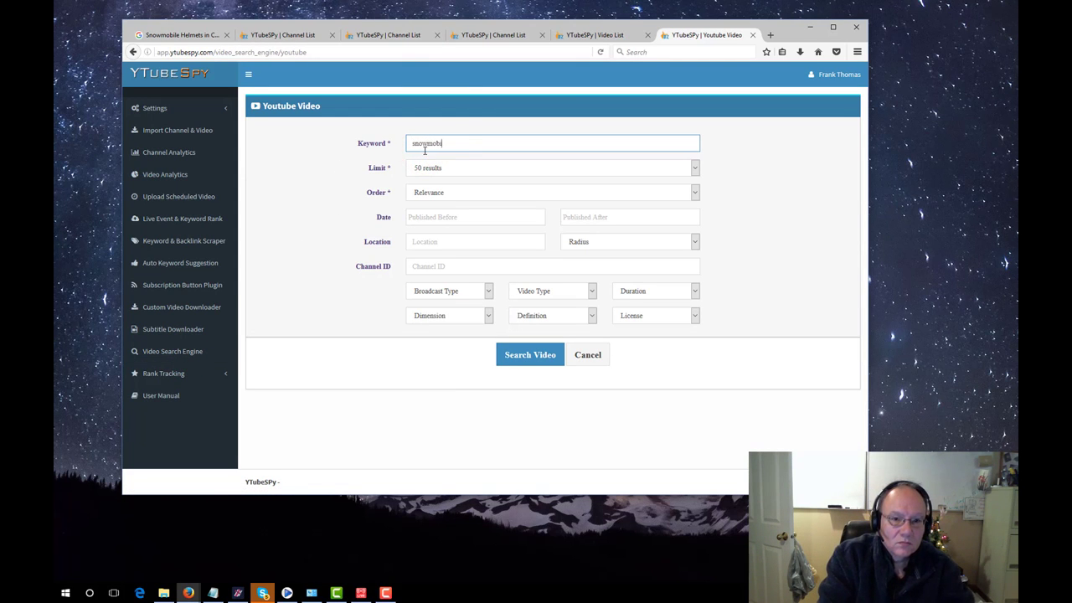
text(le)
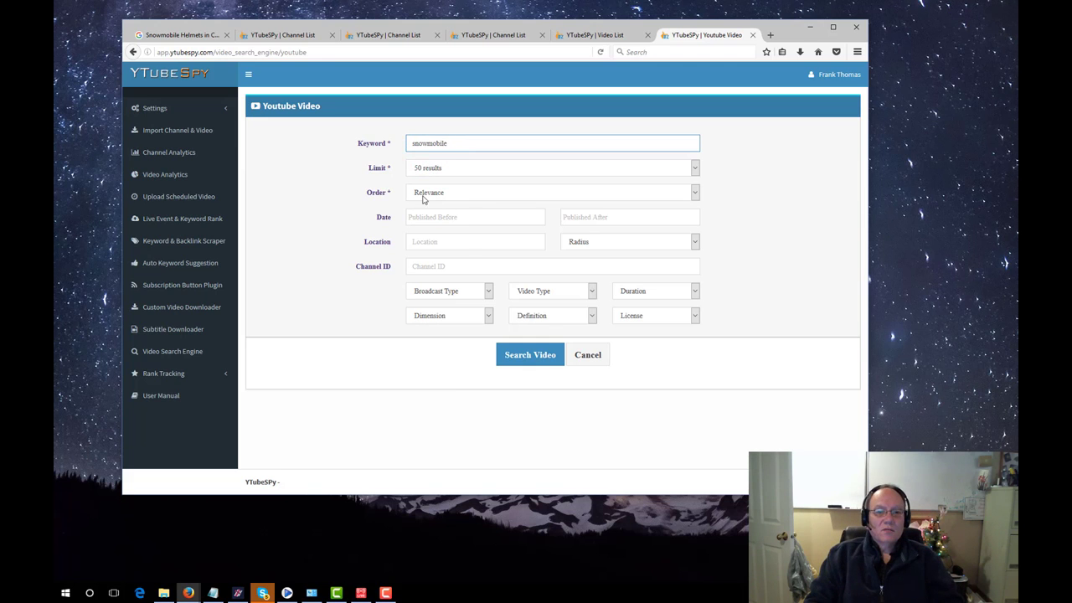
click(488, 291)
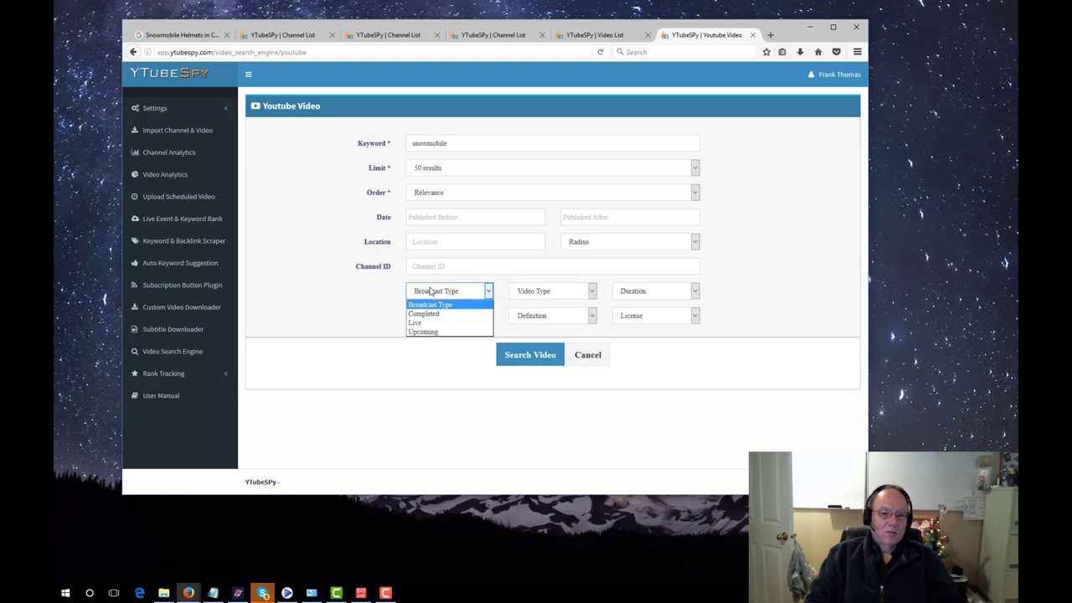
click(381, 291)
click(480, 315)
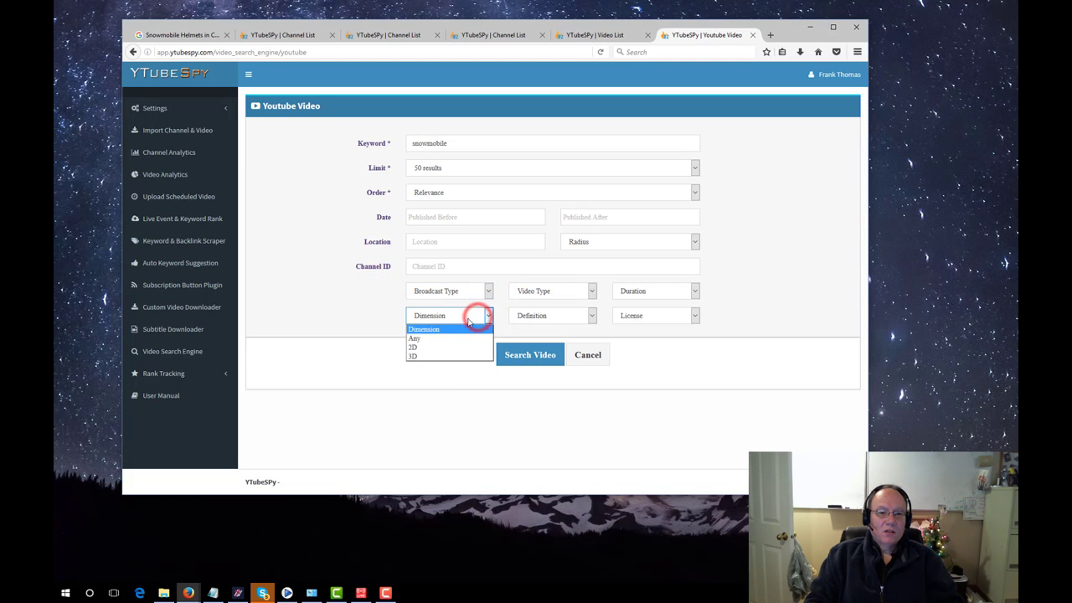
click(366, 302)
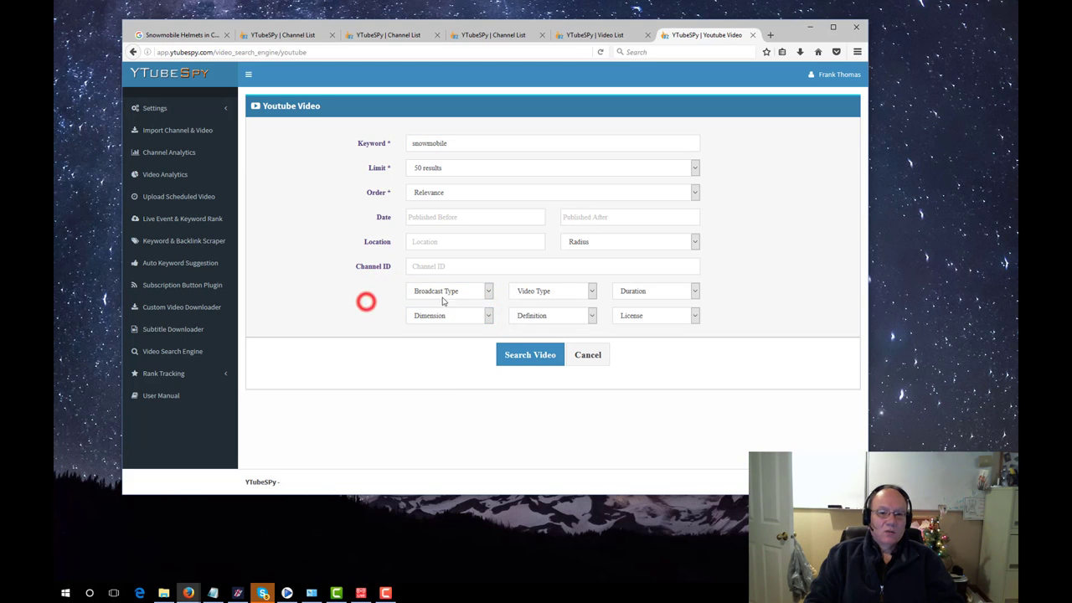
click(521, 295)
click(360, 301)
click(421, 314)
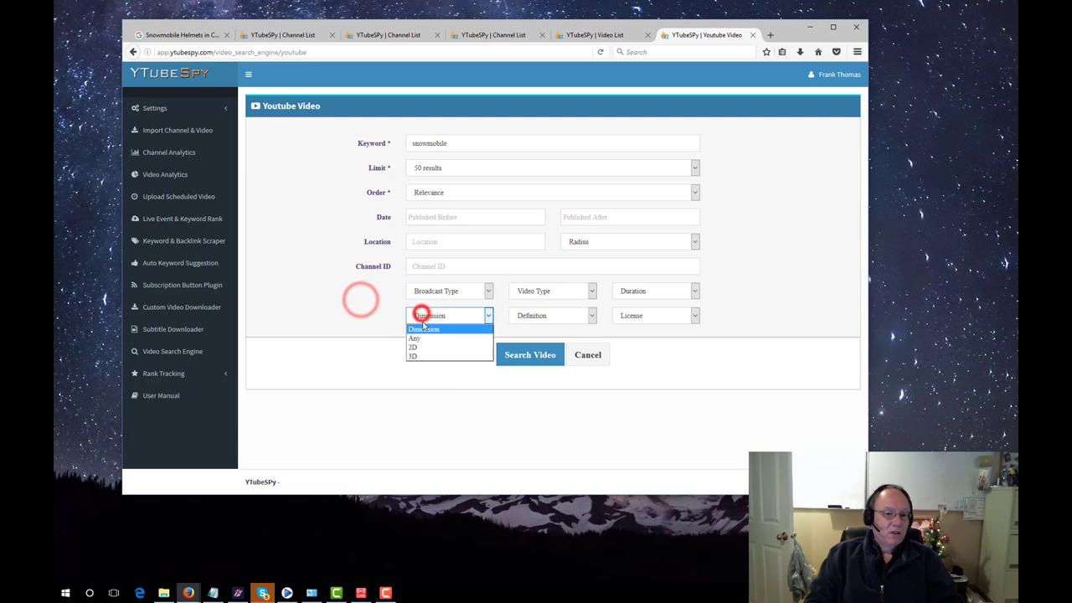
click(352, 318)
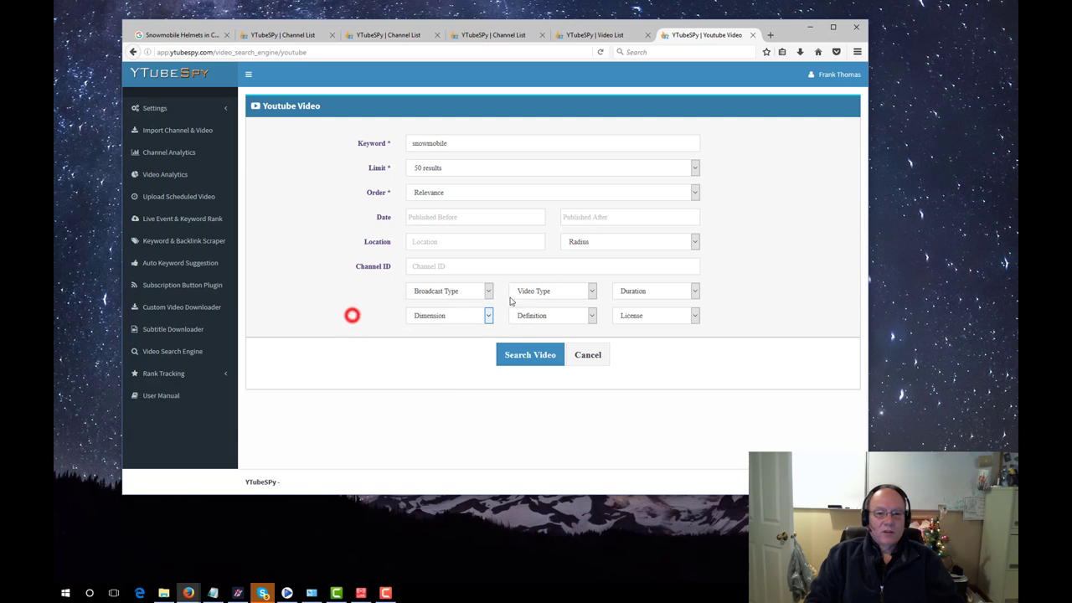
click(524, 290)
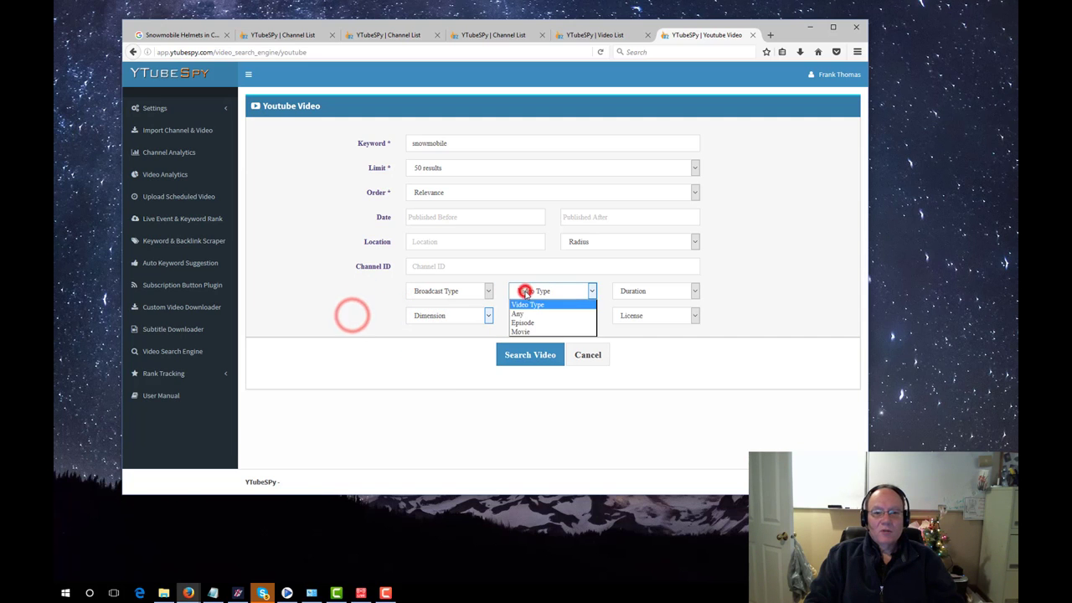
click(612, 288)
Restrict the search to HD definition and Creative Common license, then run it.
click(581, 314)
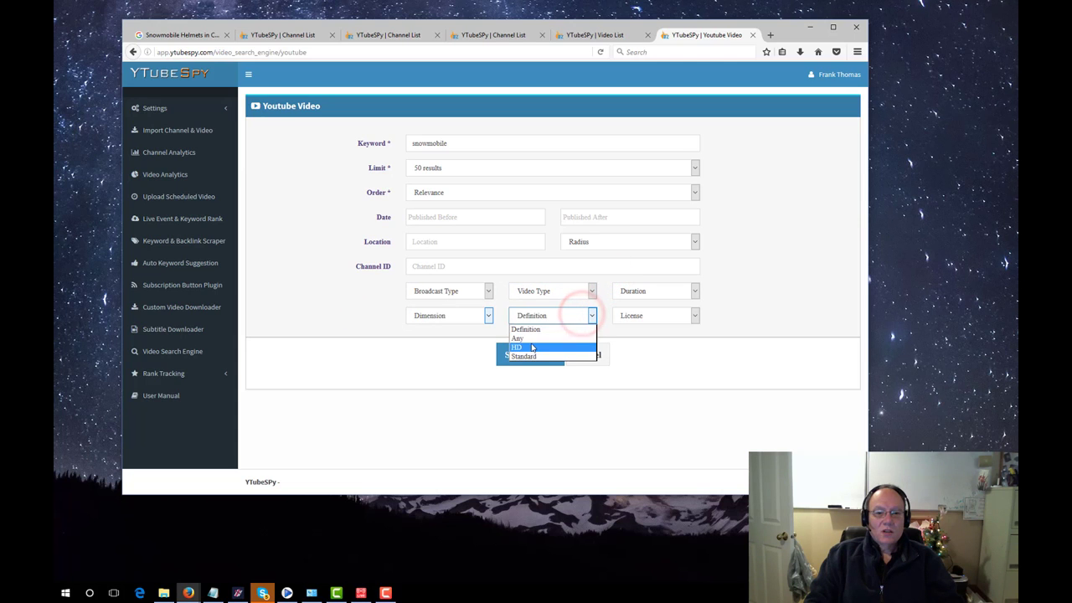
click(529, 347)
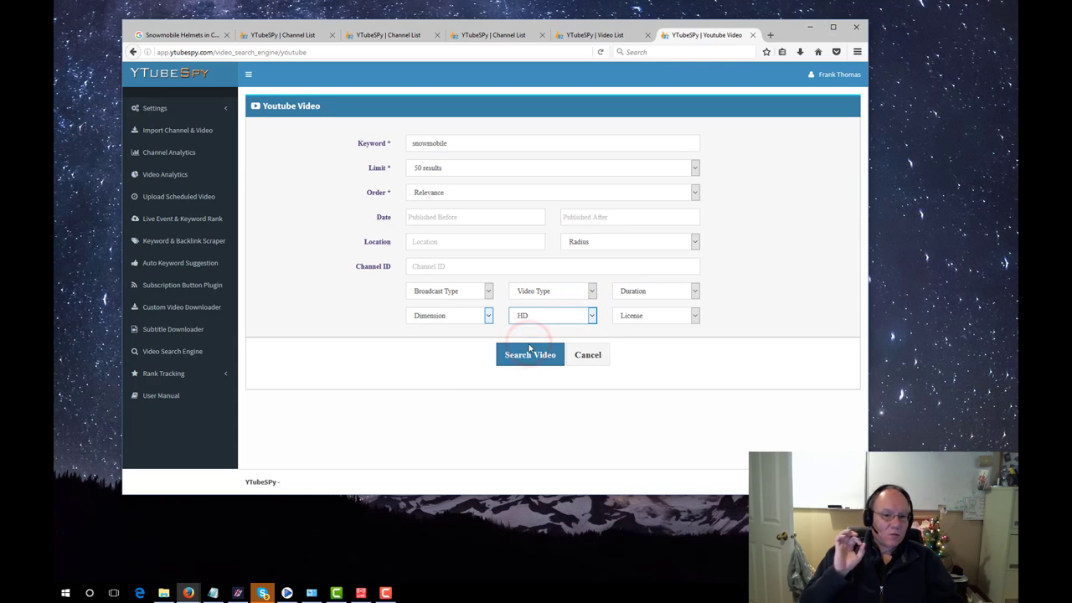
click(674, 296)
click(722, 290)
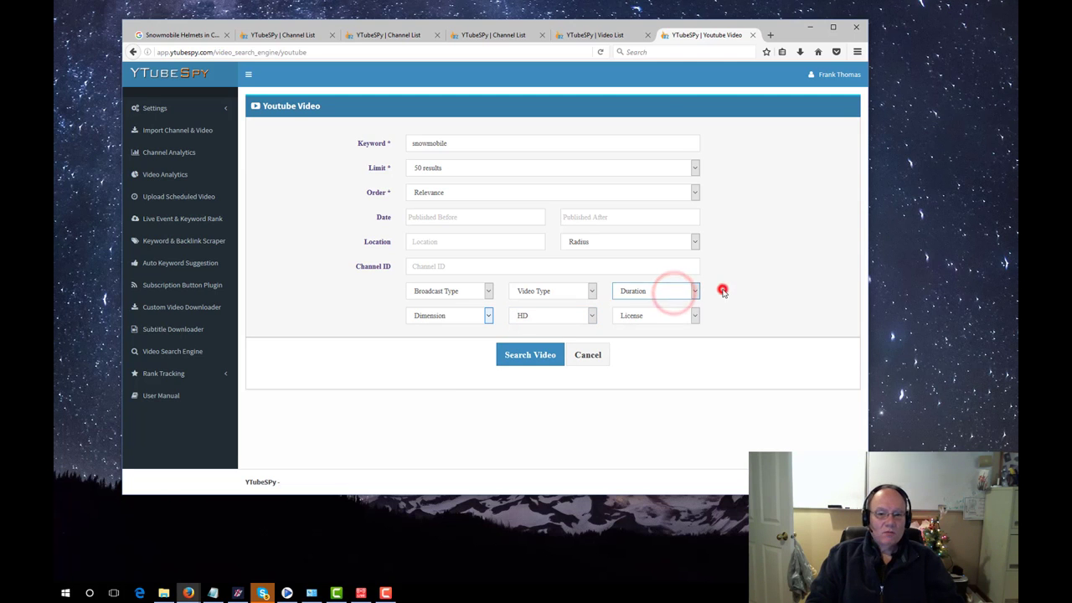
click(684, 318)
click(685, 316)
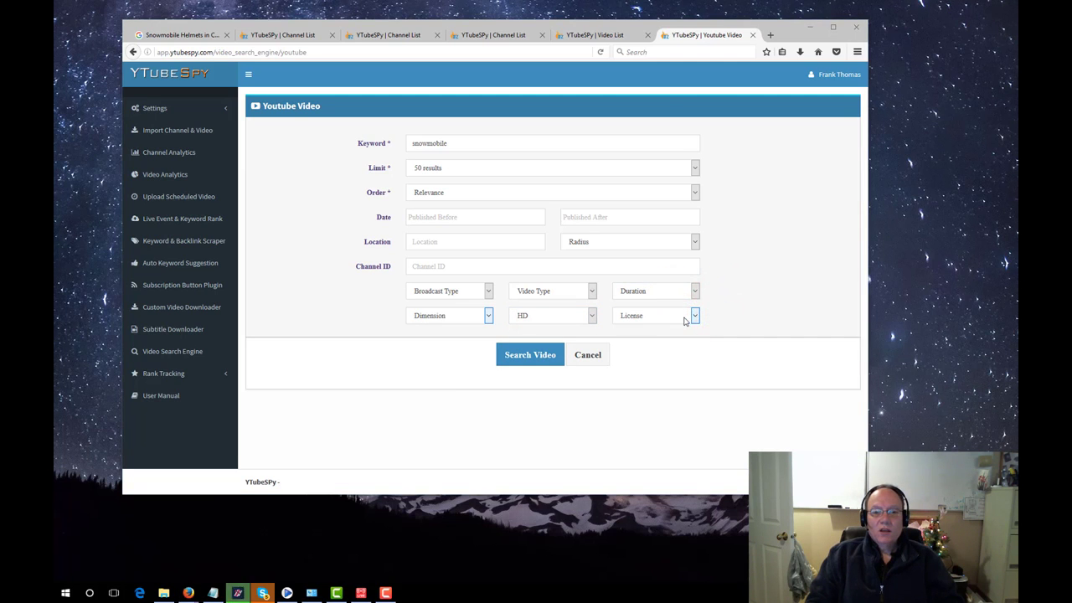
click(686, 317)
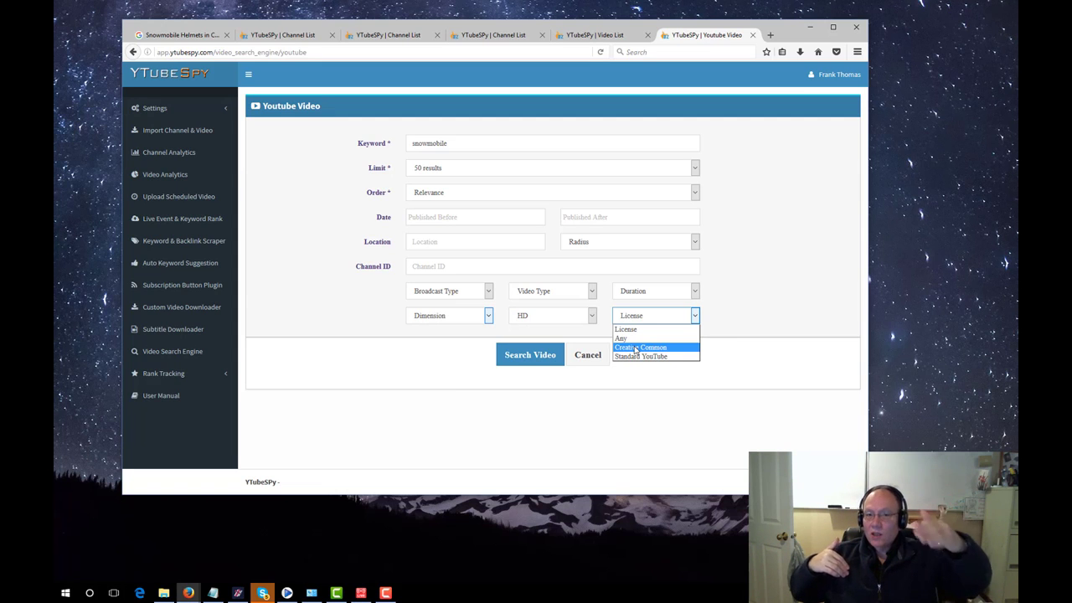
click(635, 346)
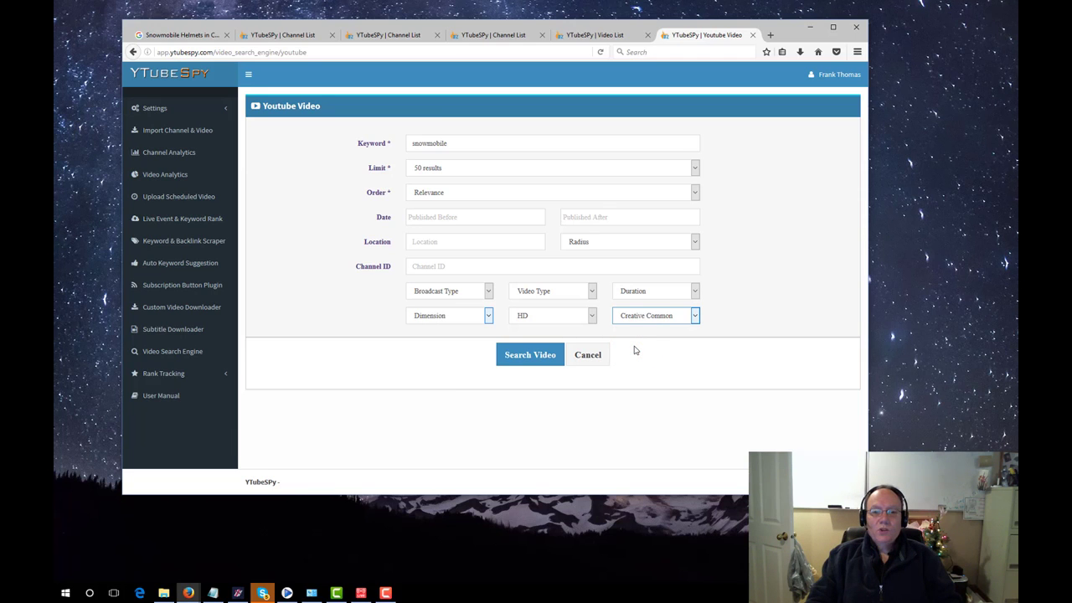
click(537, 355)
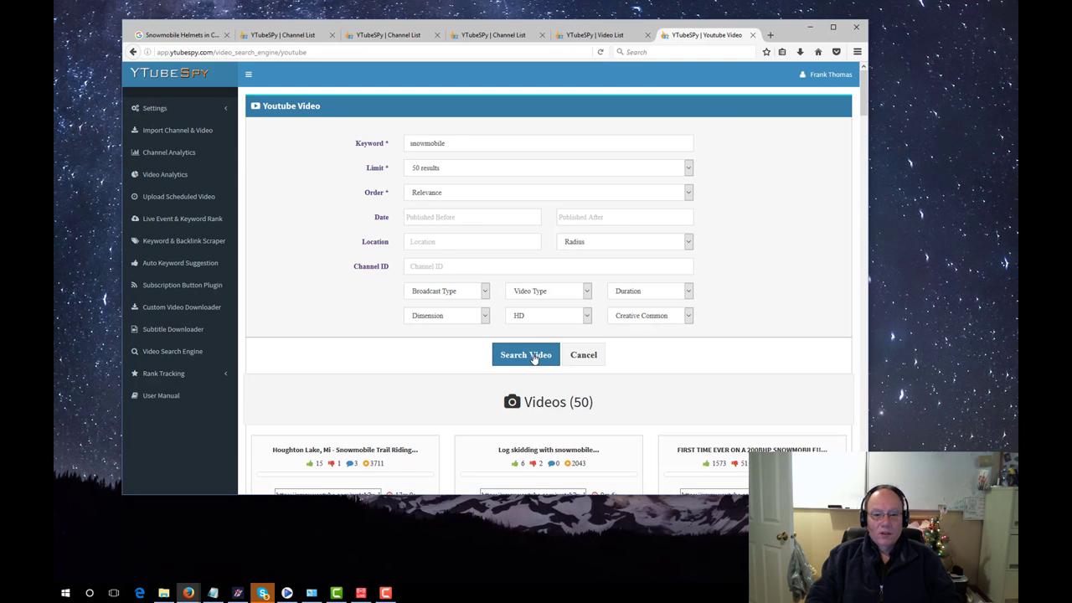
scroll(402, 354, down, 3)
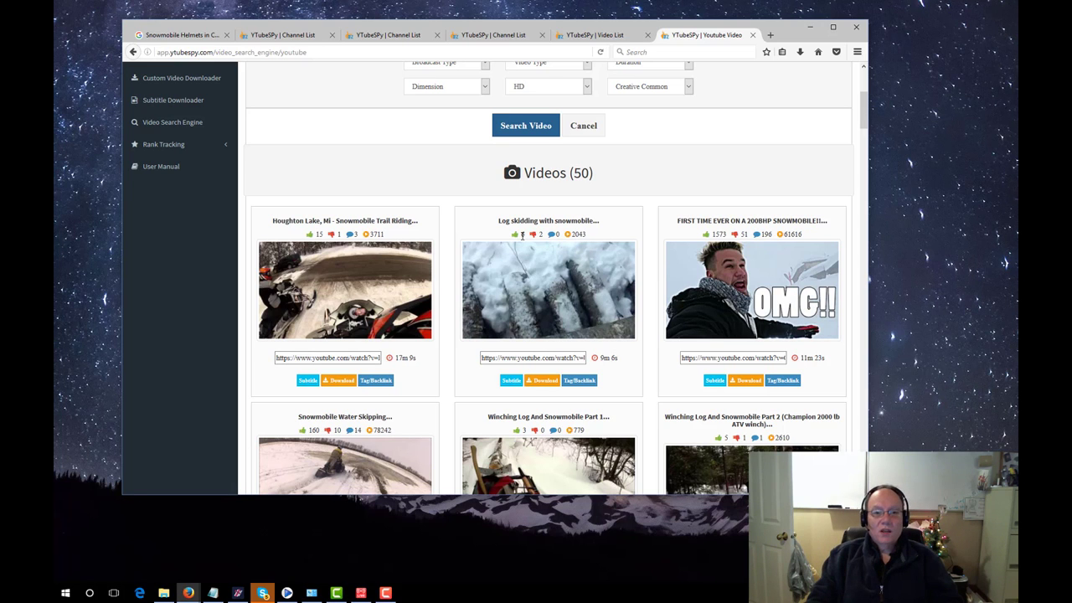
scroll(548, 311, down, 3)
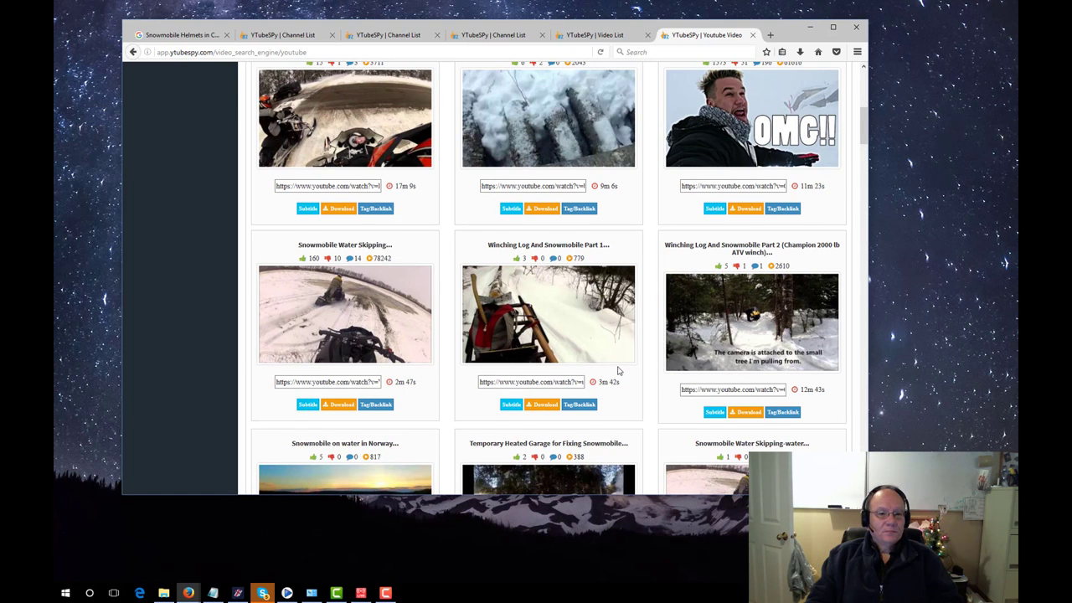
scroll(618, 370, down, 5)
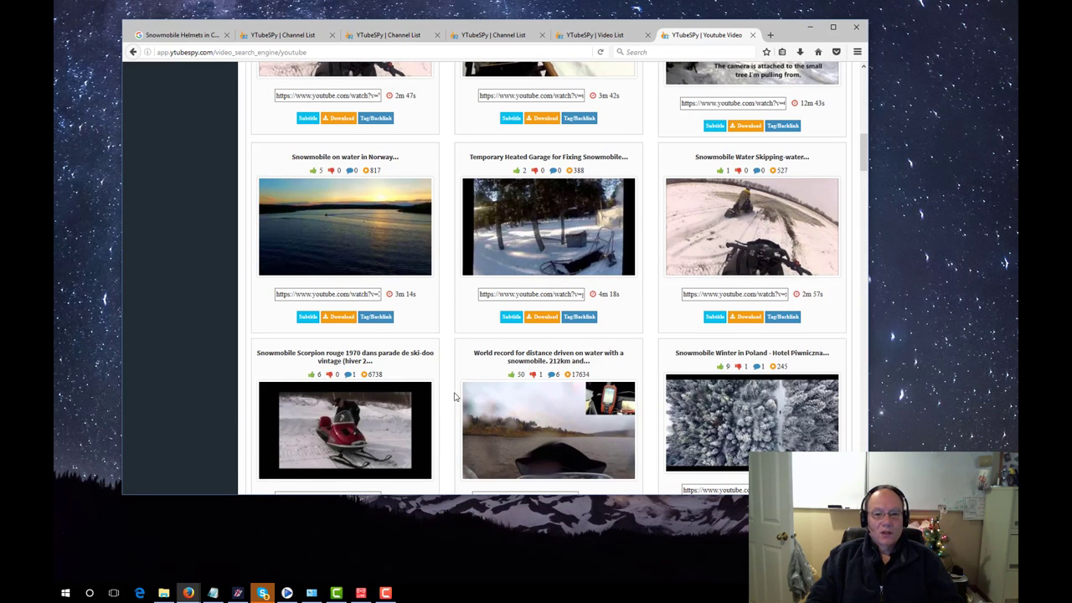
scroll(454, 396, down, 1)
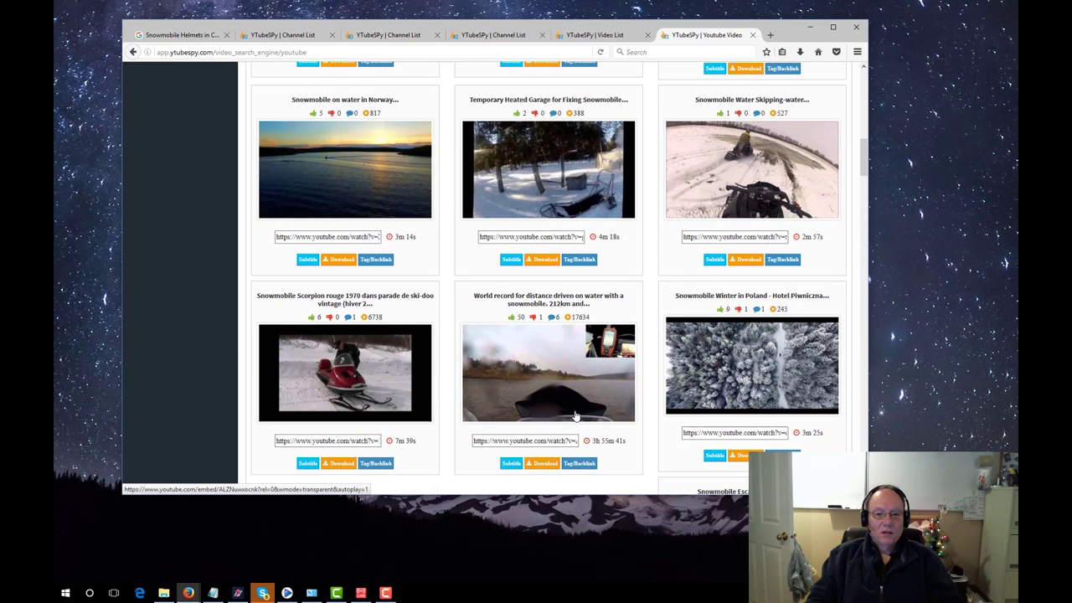
click(554, 320)
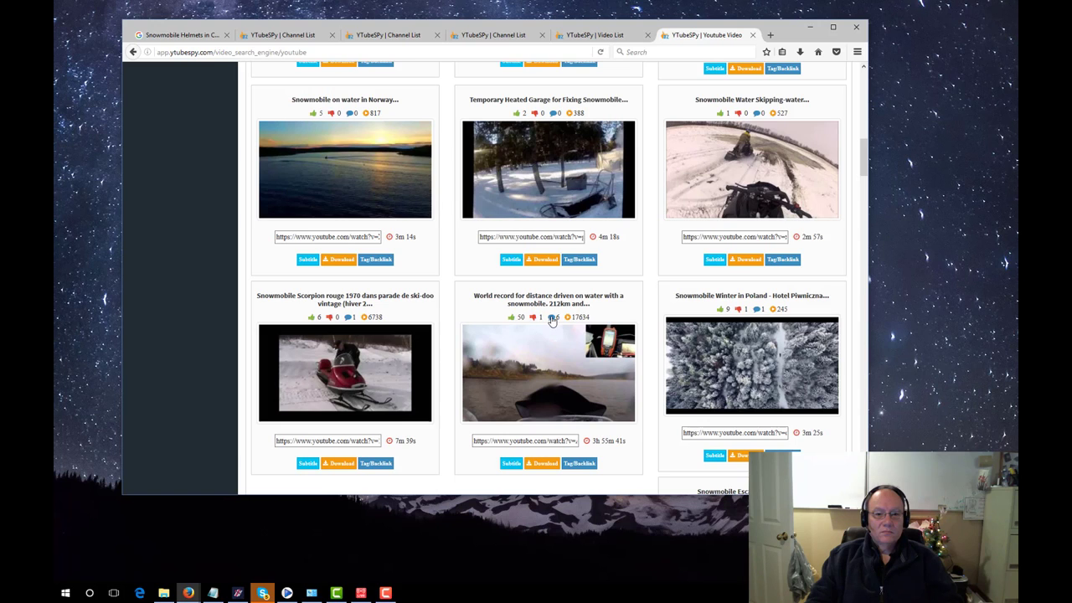
click(551, 321)
click(568, 321)
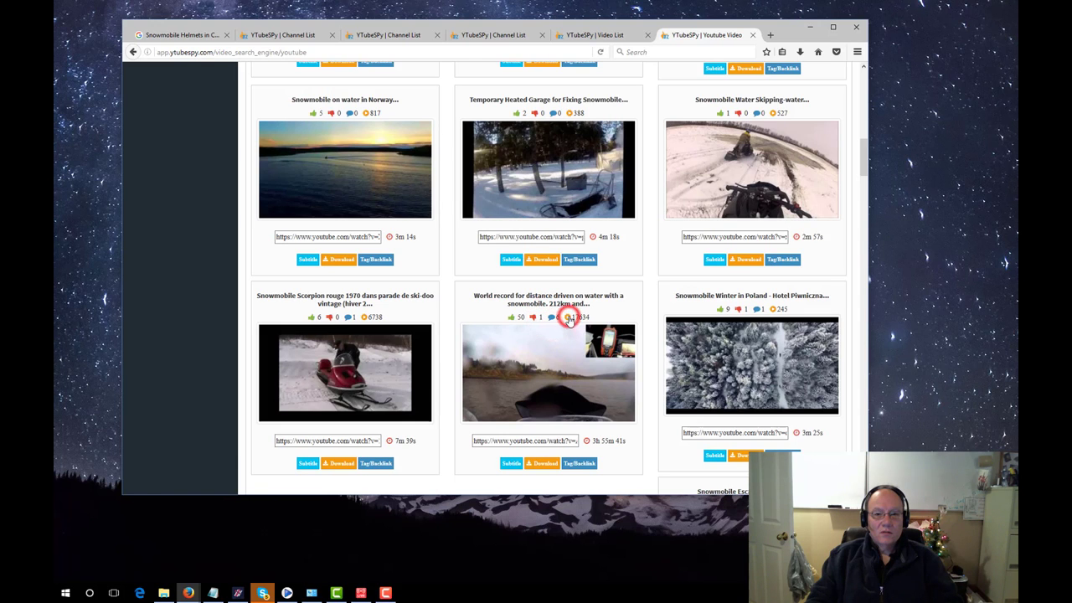
scroll(574, 352, down, 2)
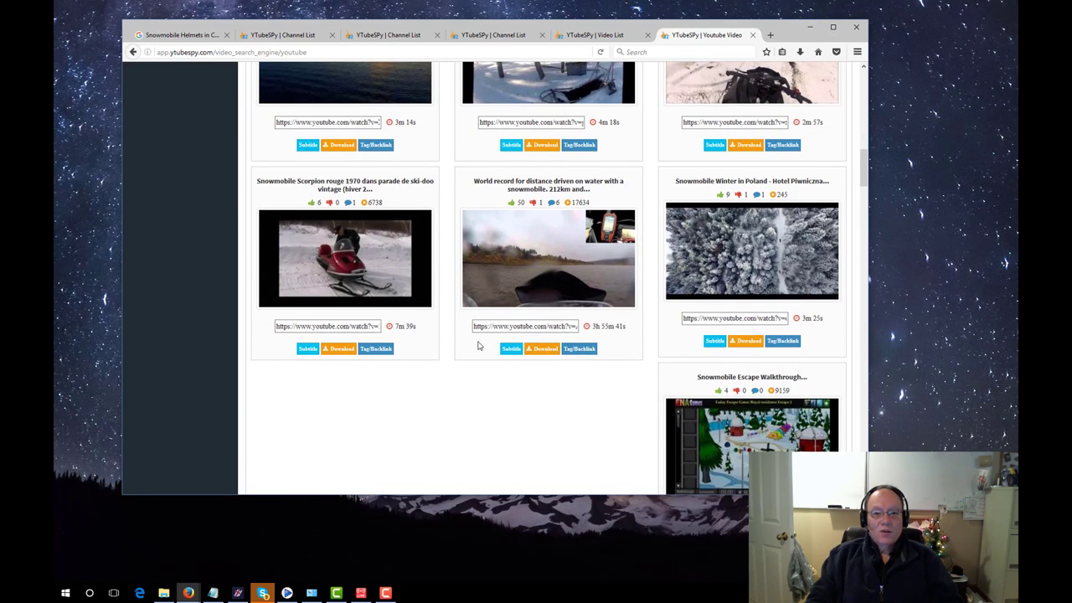
scroll(478, 345, up, 2)
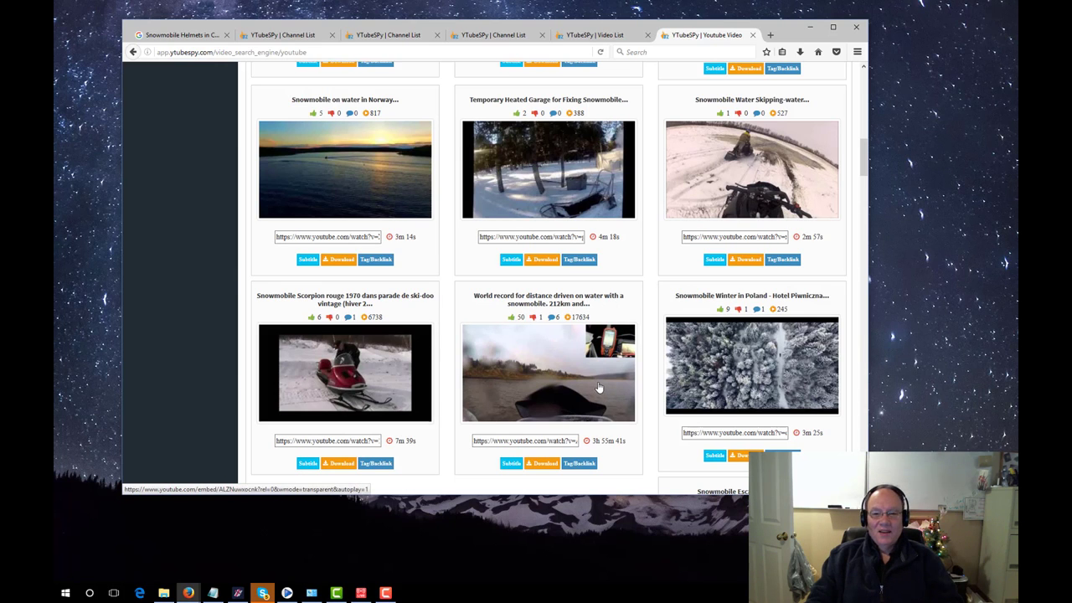
mouse_move(599, 387)
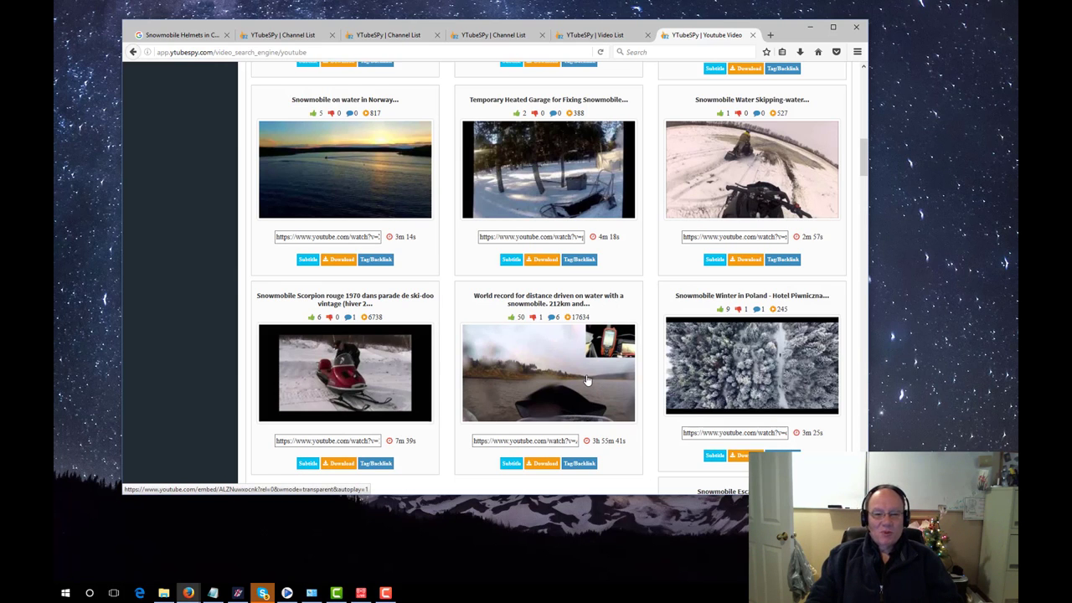
Preview the World record snowmobile video, then fetch subtitles for the Water Skipping video.
click(585, 383)
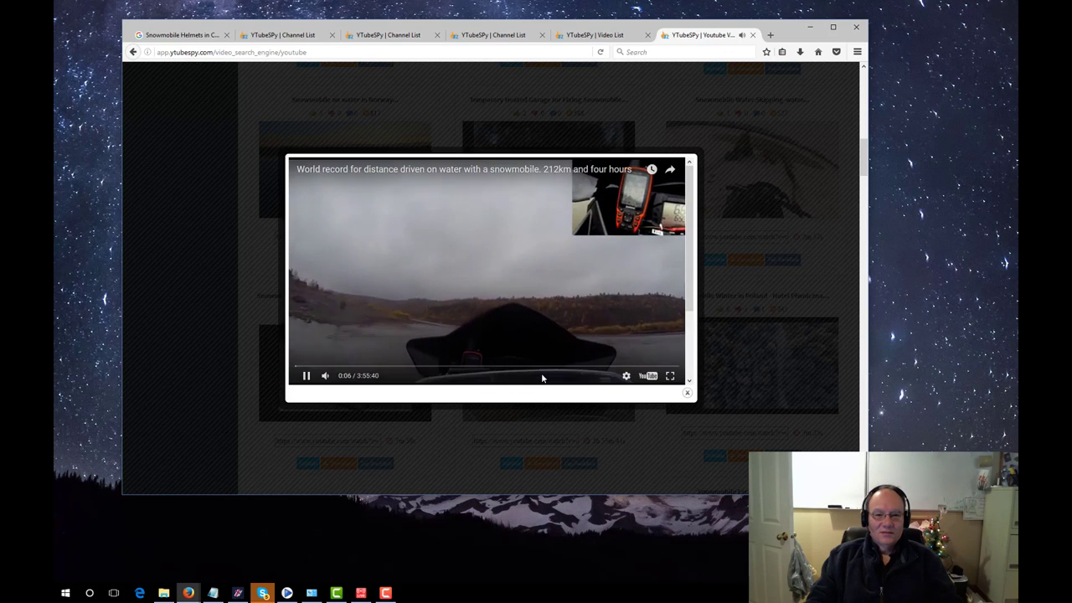
click(686, 393)
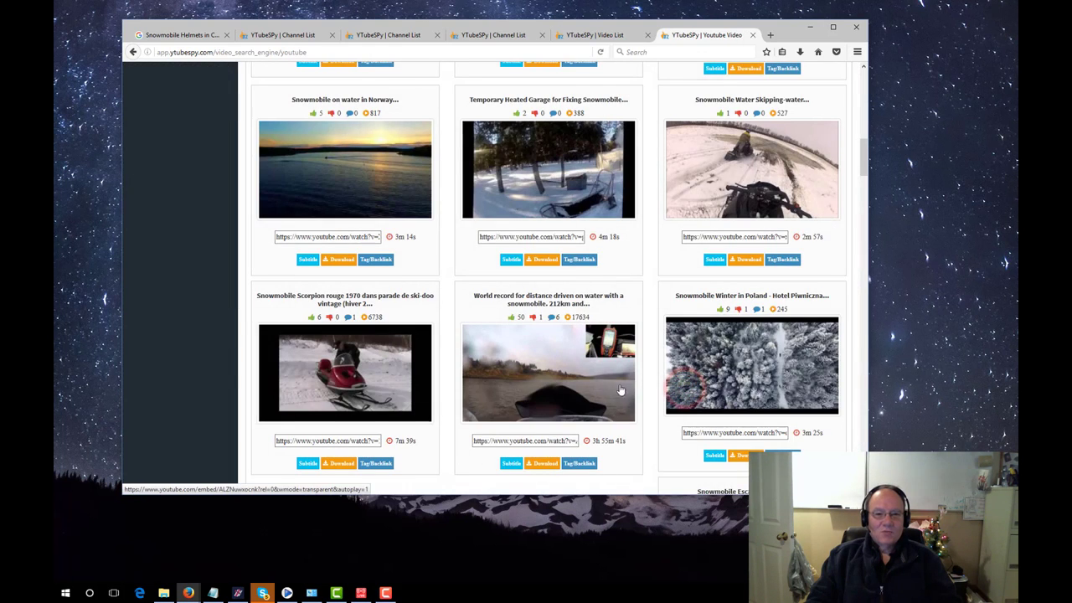
mouse_move(604, 382)
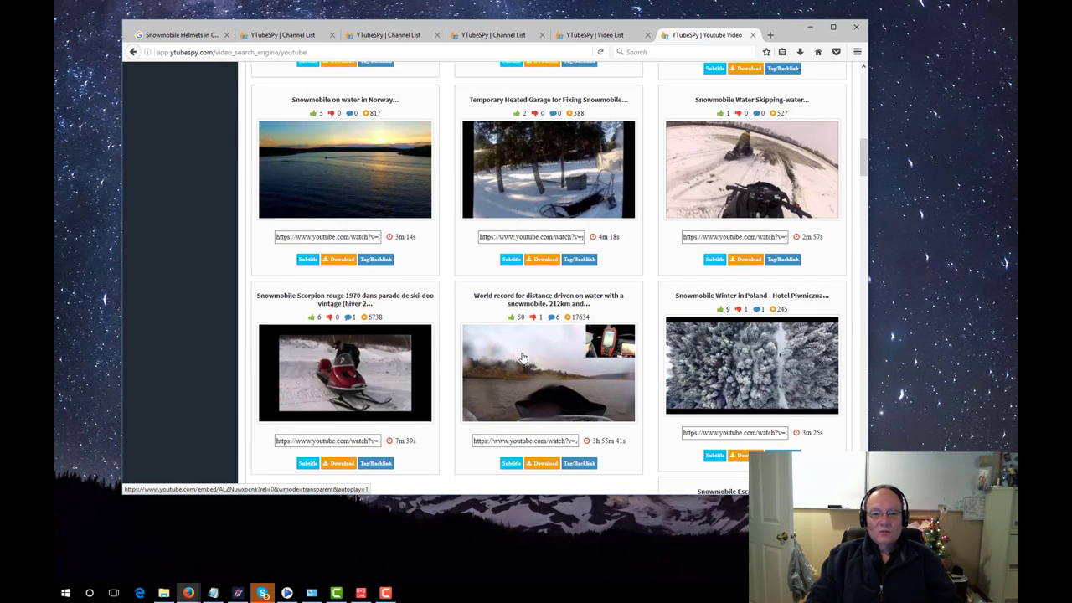
scroll(521, 358, up, 3)
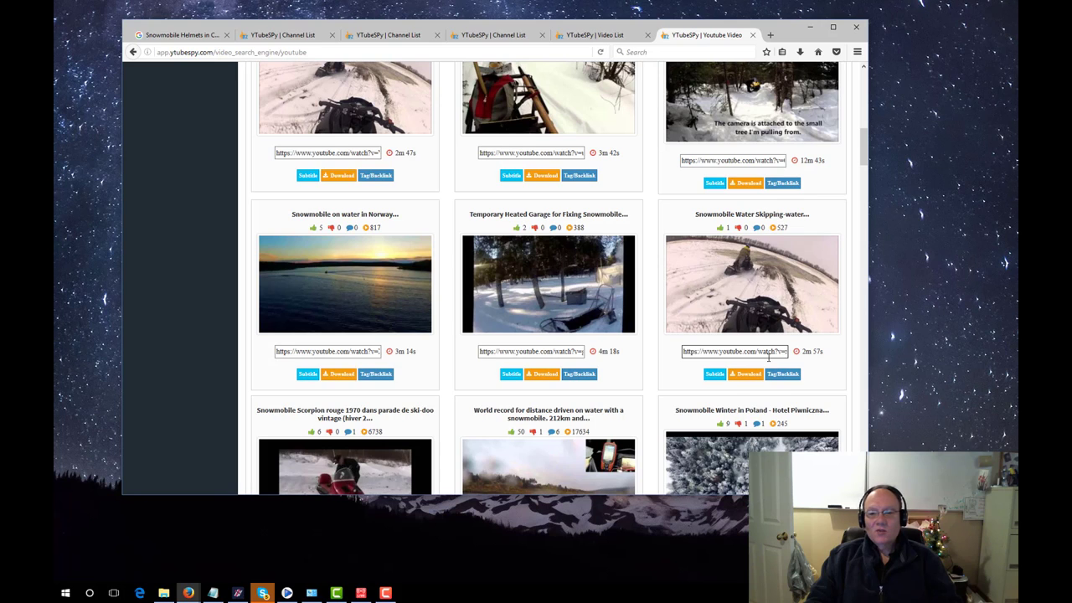
click(712, 376)
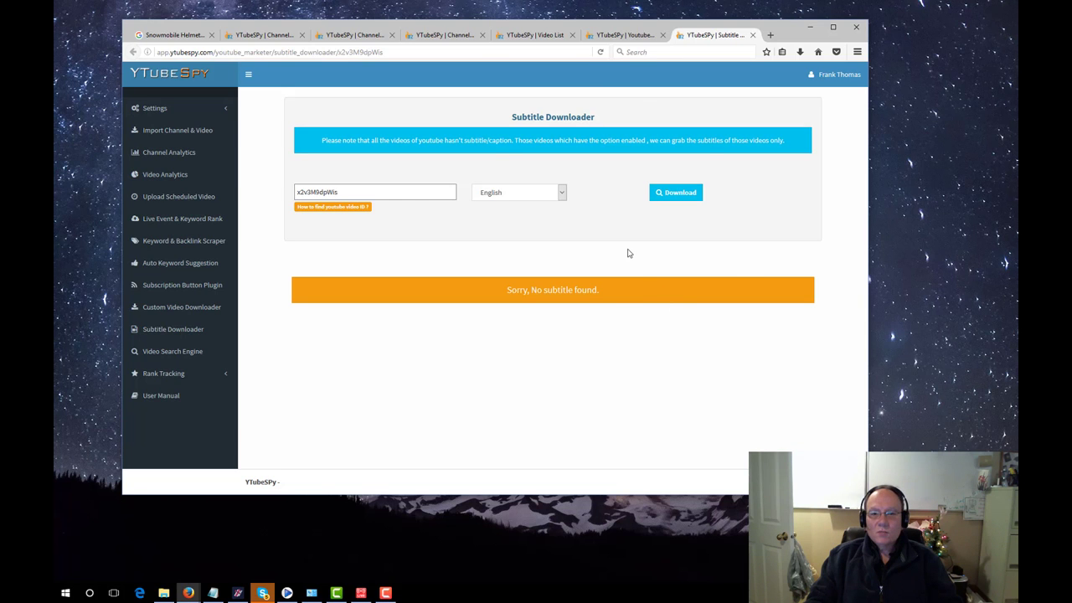
After the 'Sorry, No subtitle found' message, return to the snowmobile video search results.
click(629, 38)
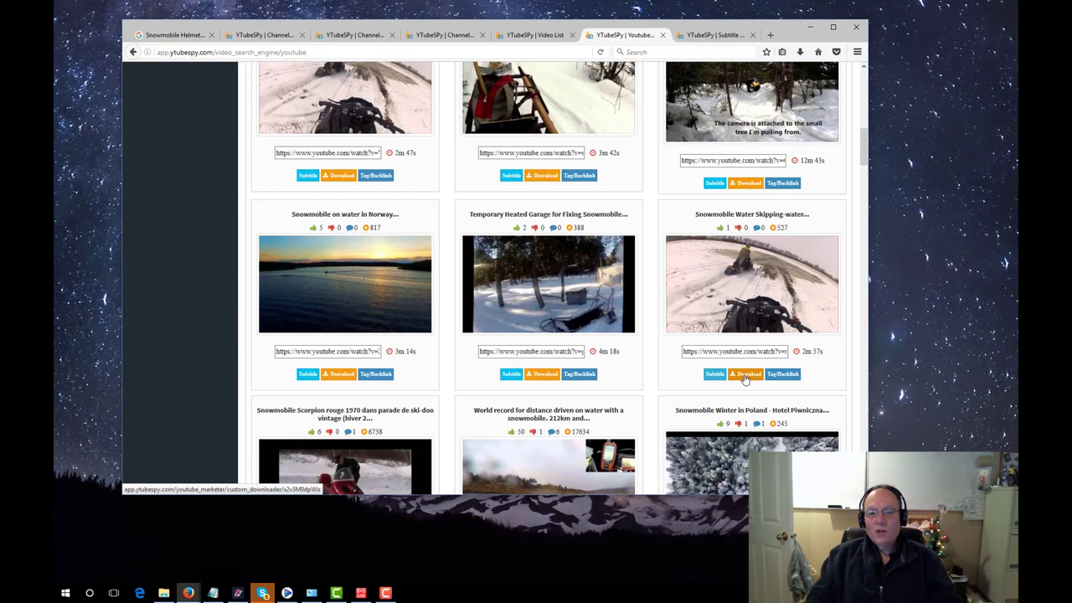
mouse_move(740, 304)
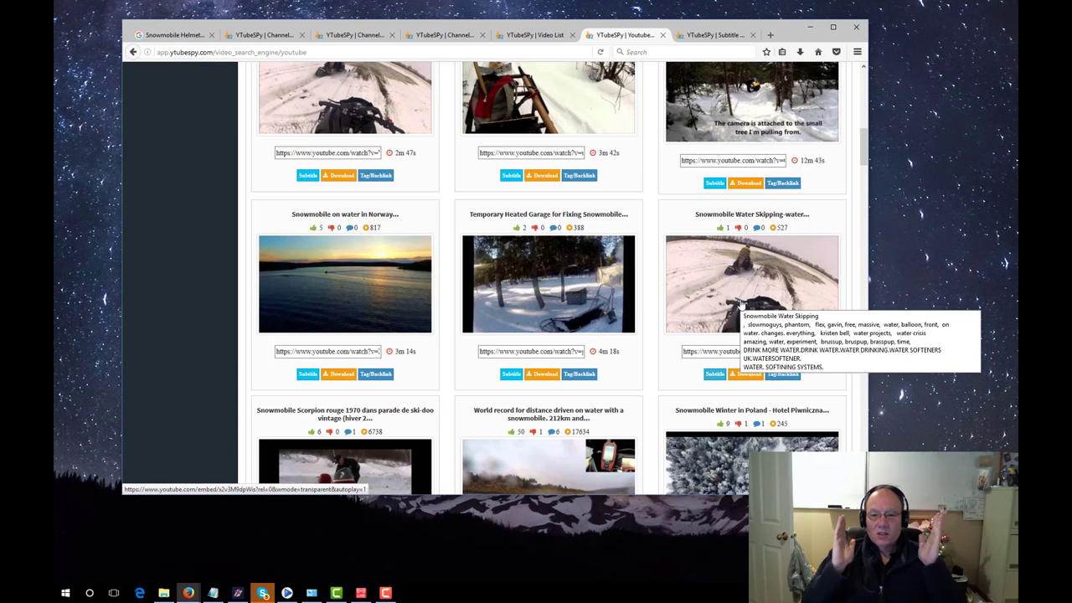
Prepare the Snowmobile Water Skipping video for download as a High Definition MP4.
click(744, 376)
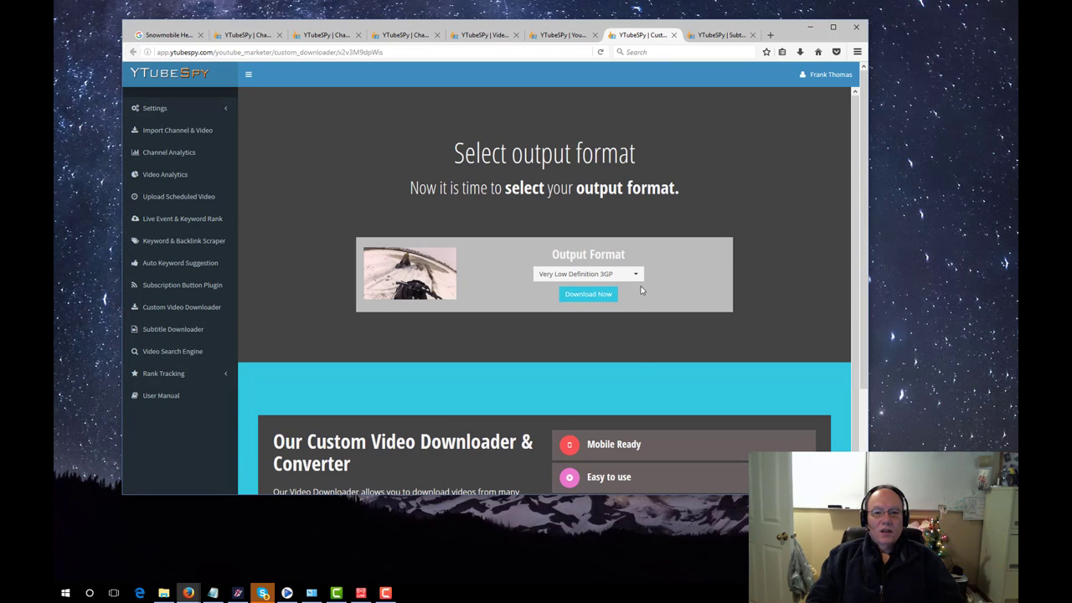
click(635, 273)
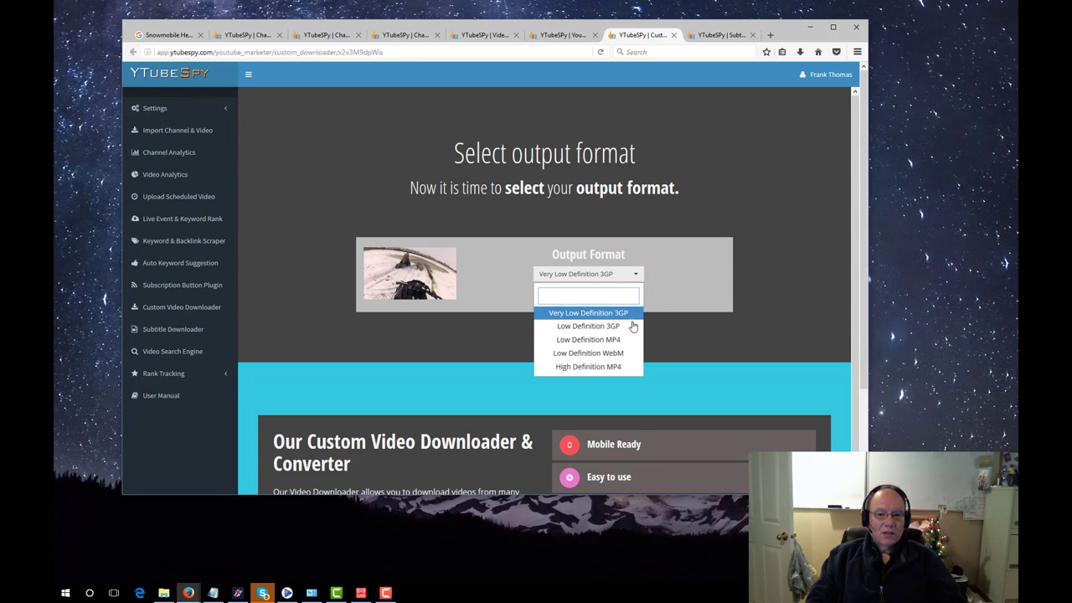
click(618, 368)
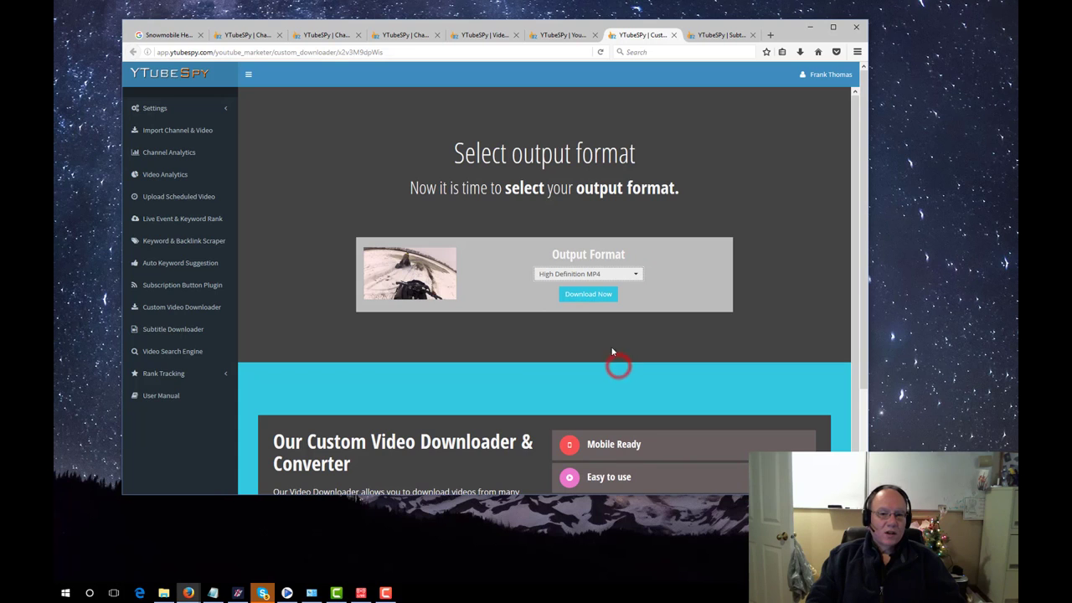
click(595, 294)
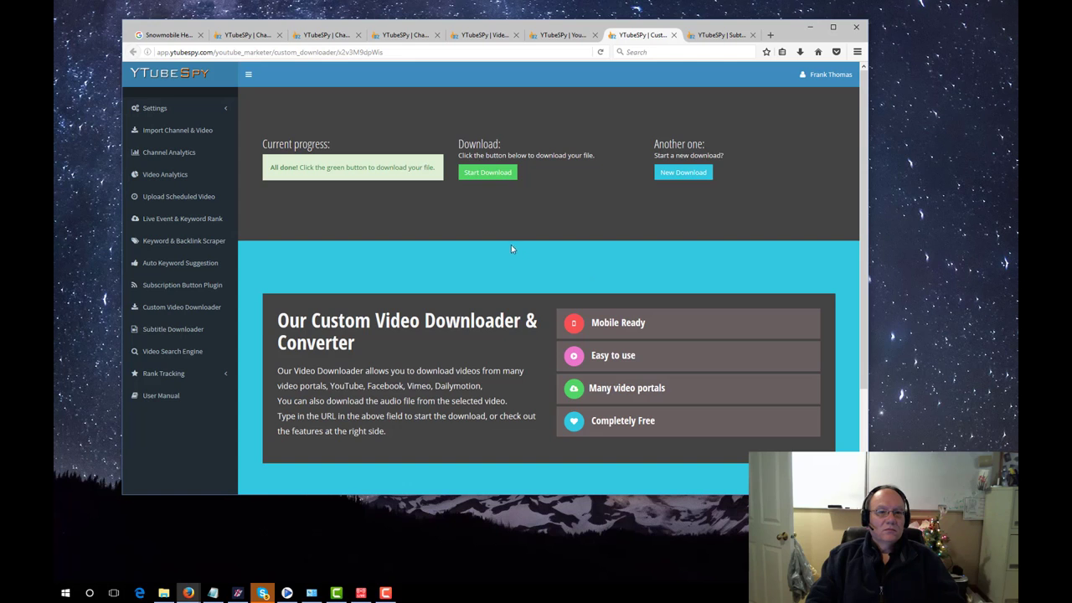
Save the 66.4 MB Water Skipping MP4 and open it from Firefox's downloads list.
click(487, 173)
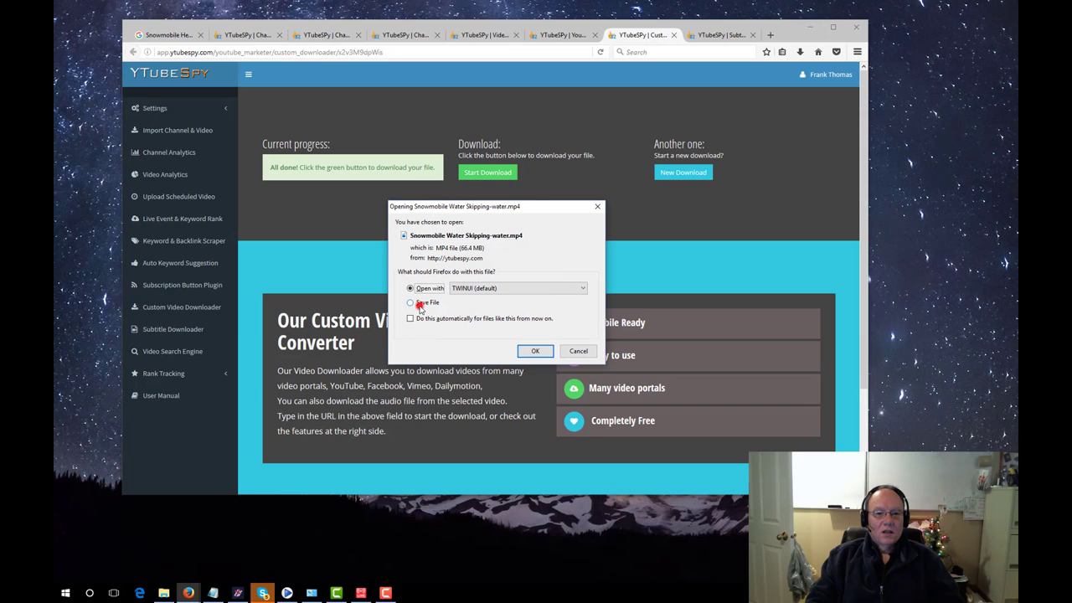
click(418, 303)
click(536, 351)
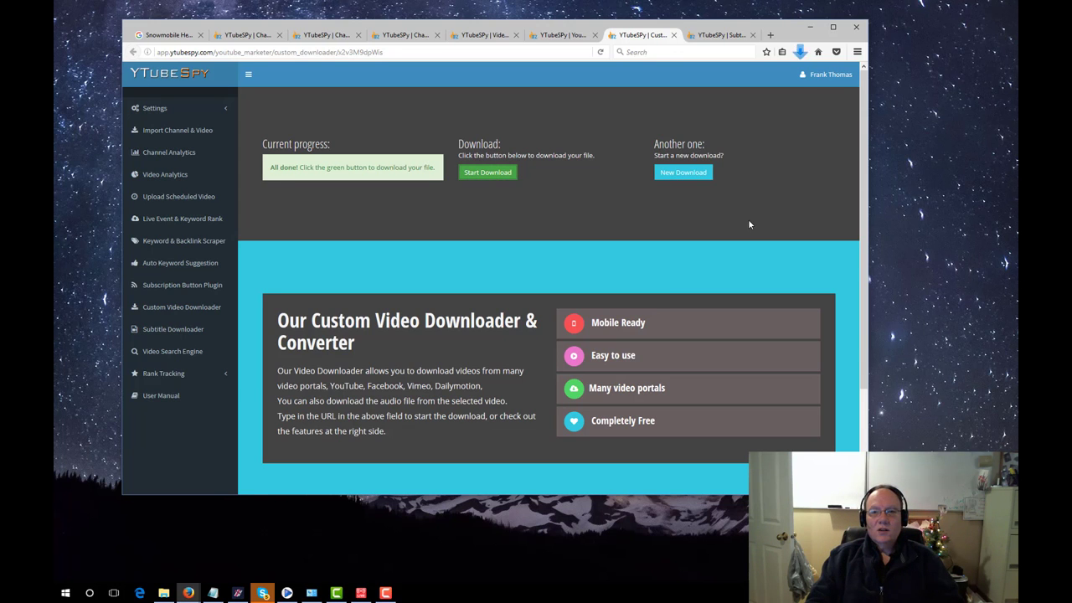
click(800, 51)
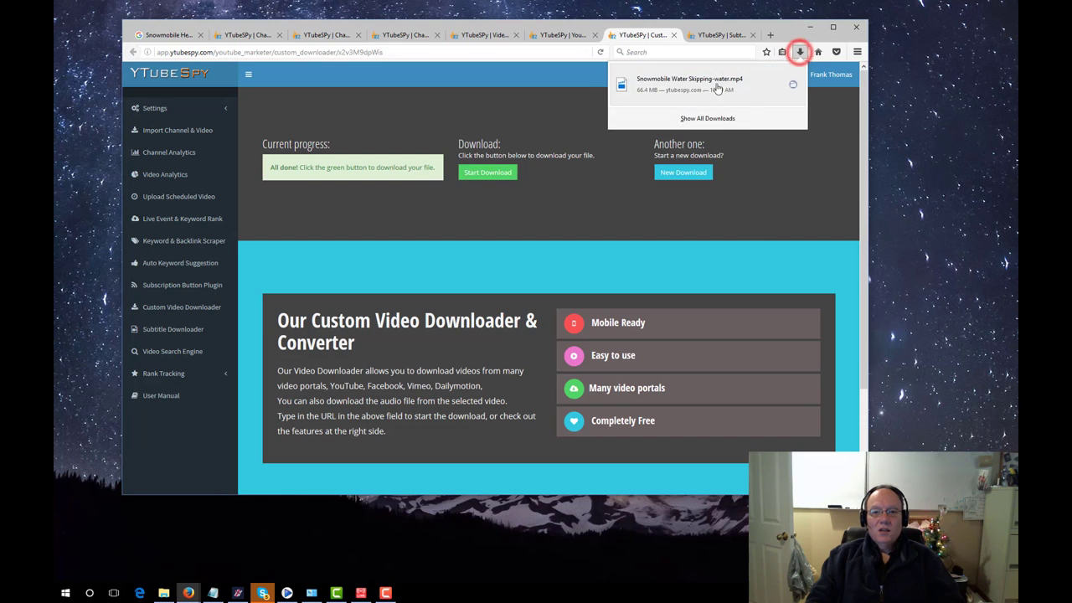
click(682, 84)
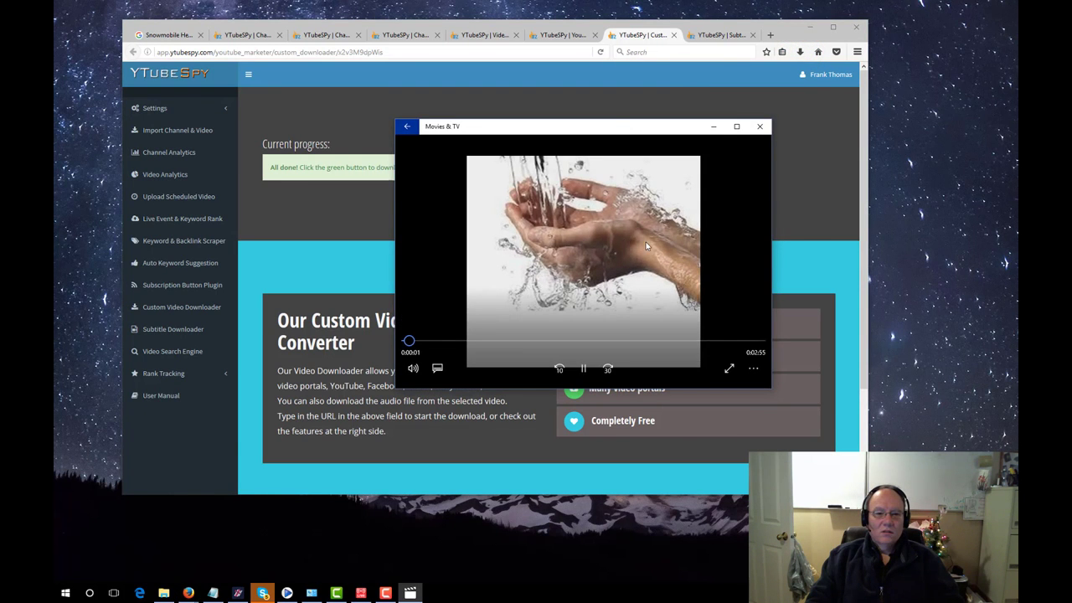
Preview the video by jumping to about 0:21 and 1:07, pause it, then close the player.
click(455, 342)
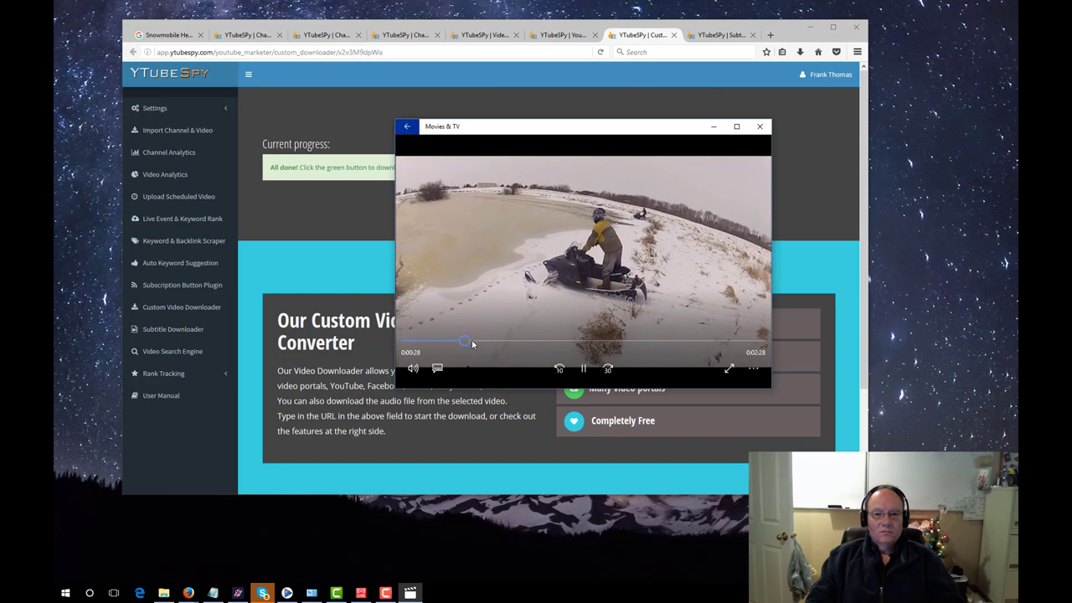
click(540, 340)
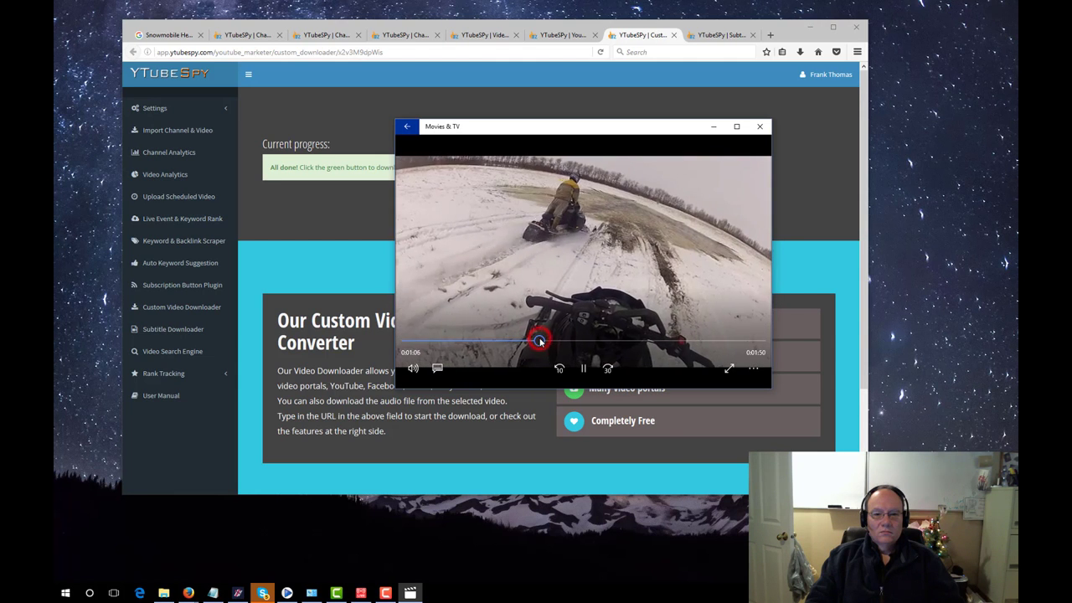
click(584, 369)
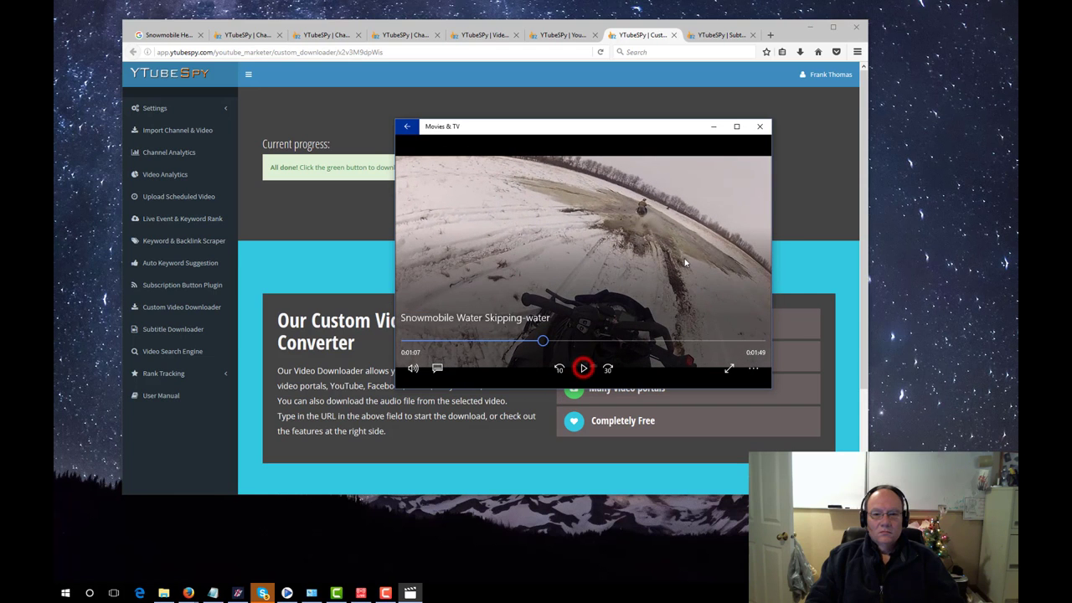
click(759, 127)
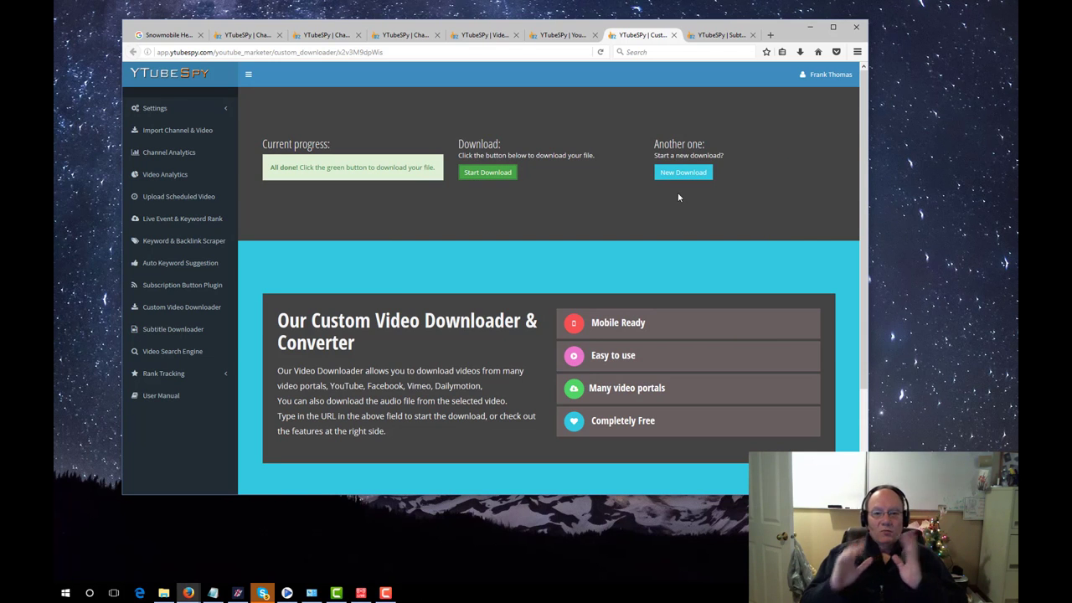
Go back to the YTubeSpy snowmobile results and scroll up to the Videos (50) header.
click(548, 35)
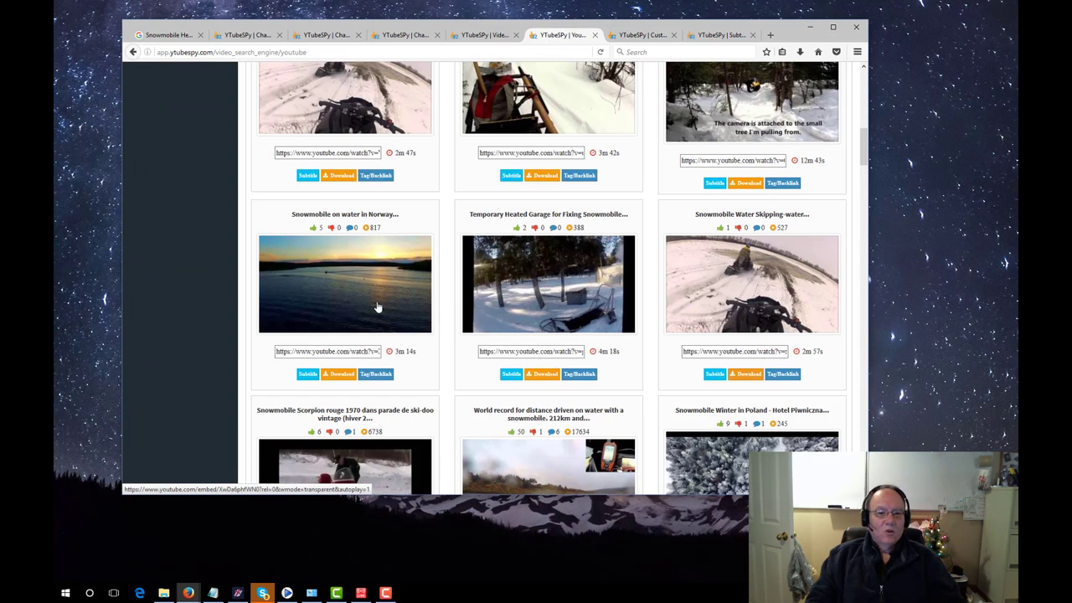
scroll(371, 304, up, 3)
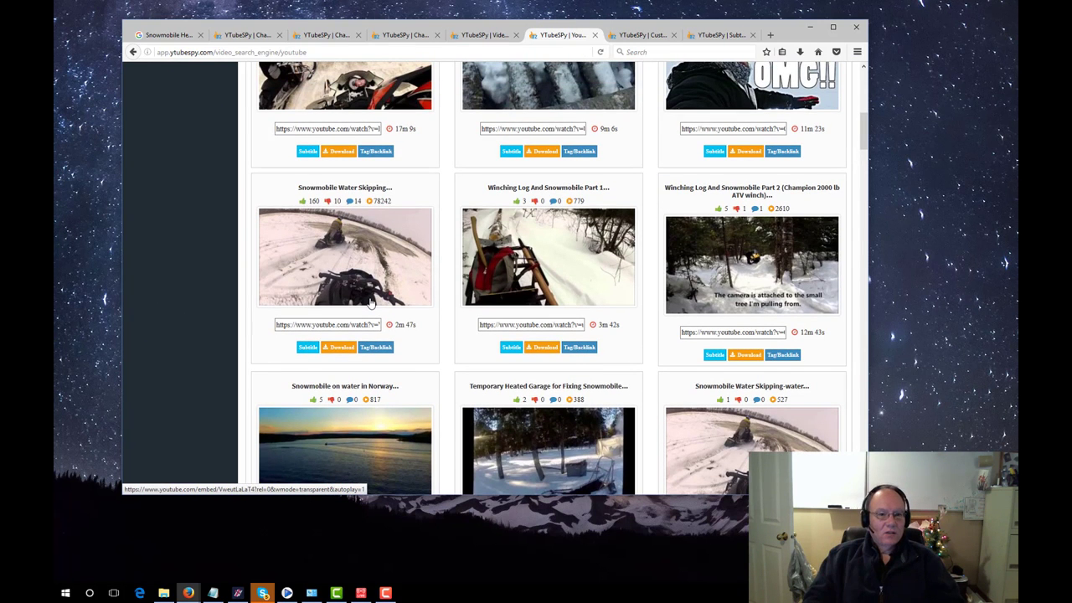
scroll(371, 303, up, 5)
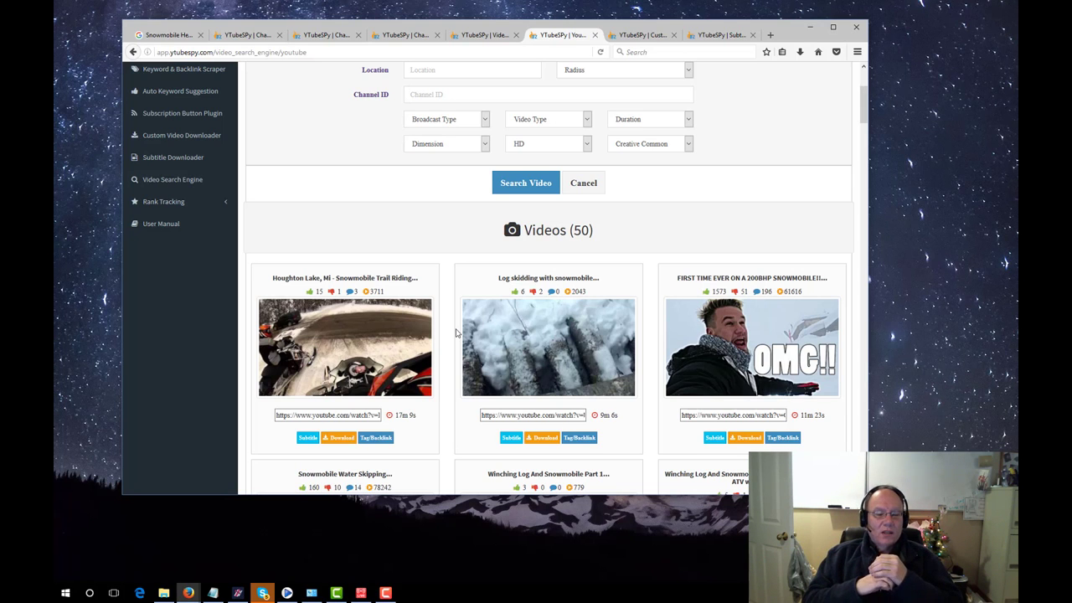
click(344, 331)
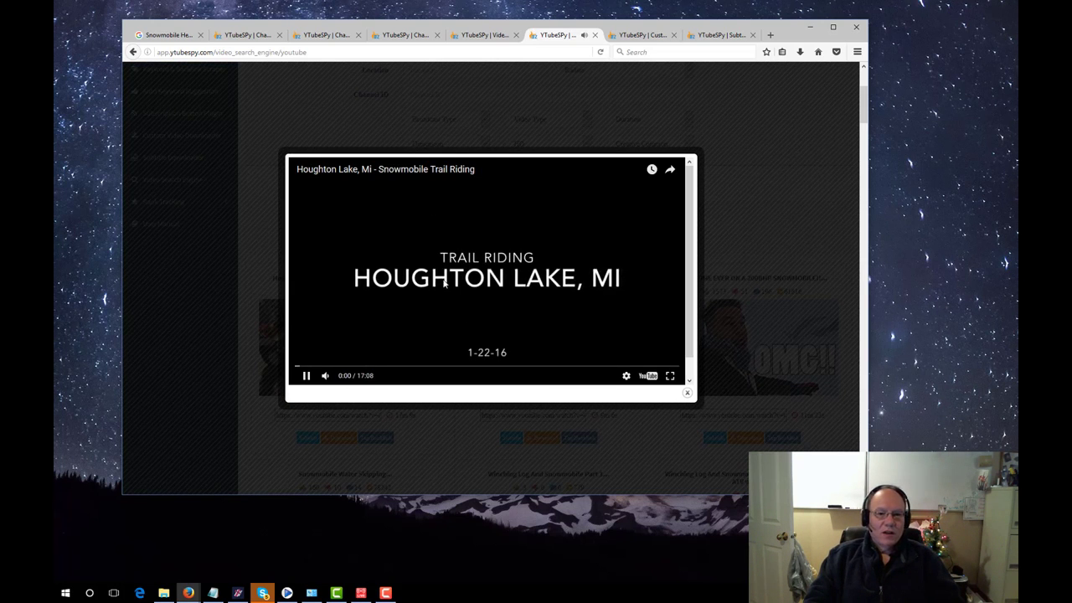
click(347, 366)
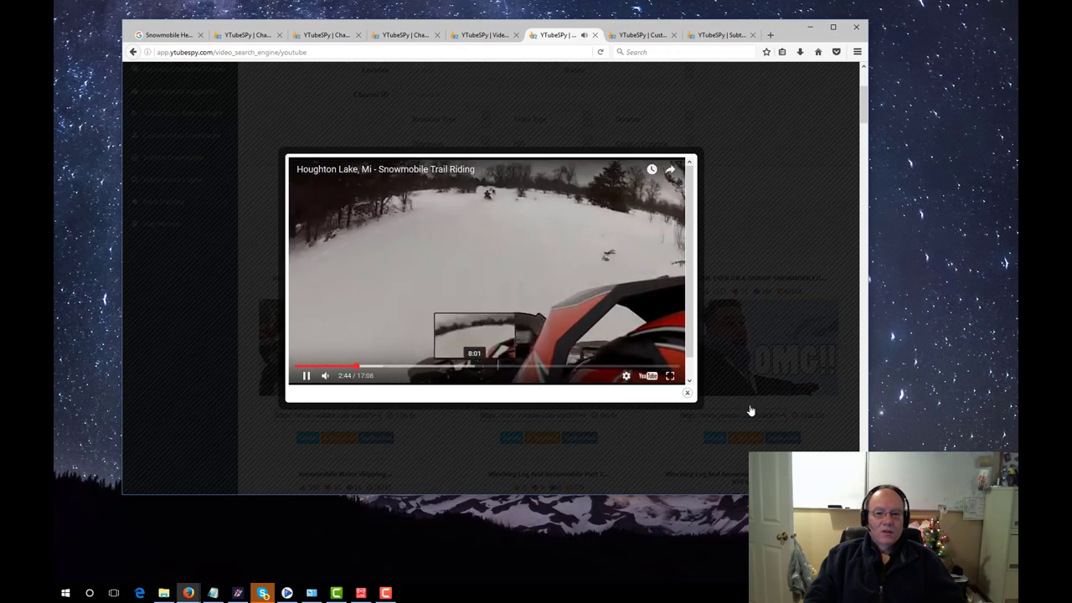
click(684, 395)
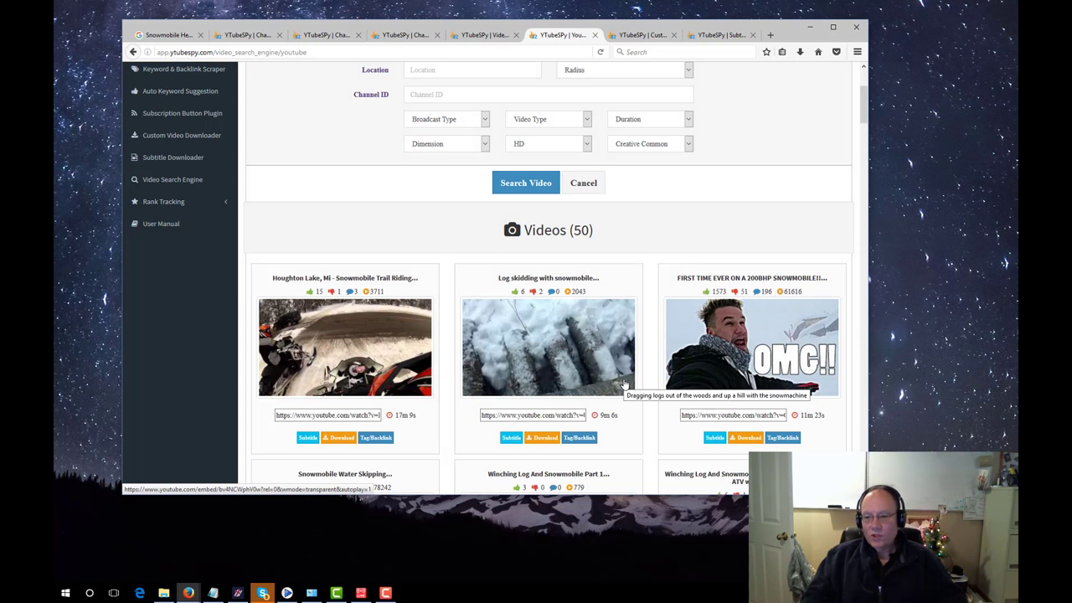
scroll(548, 360, down, 3)
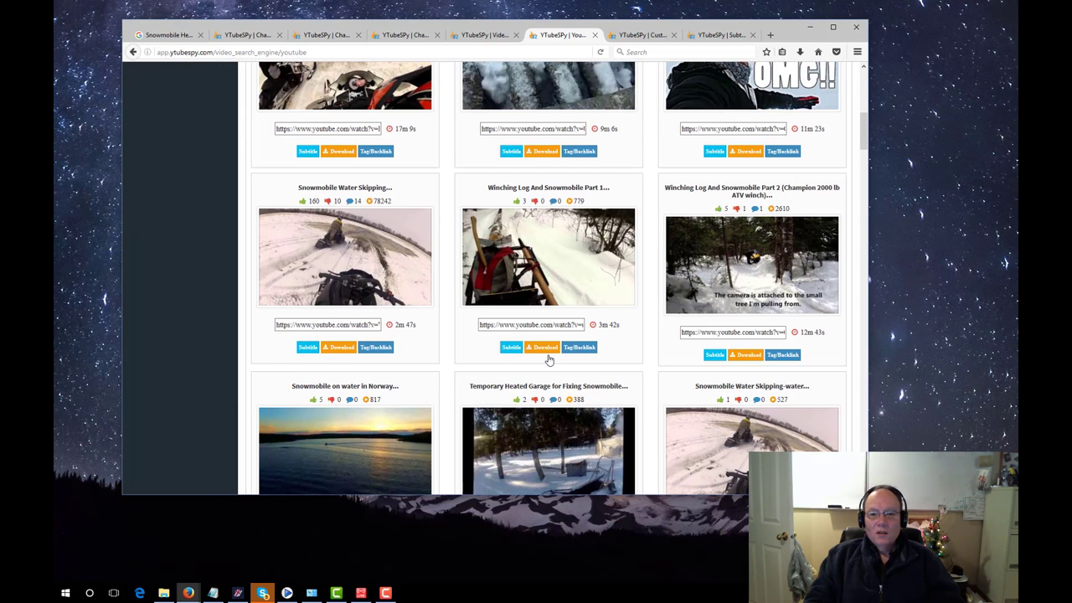
scroll(549, 360, up, 2)
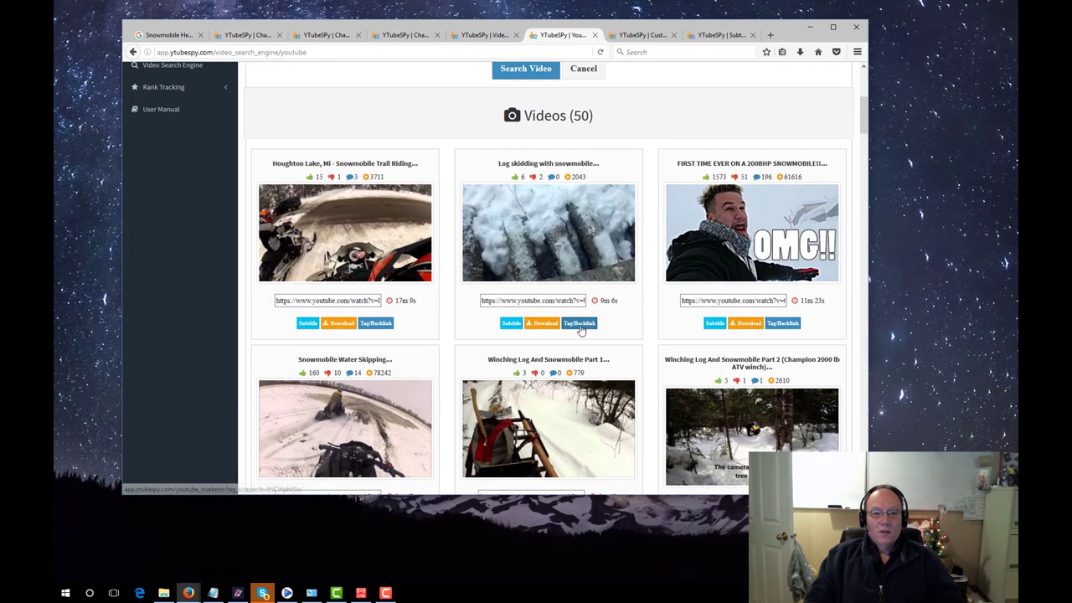
click(376, 323)
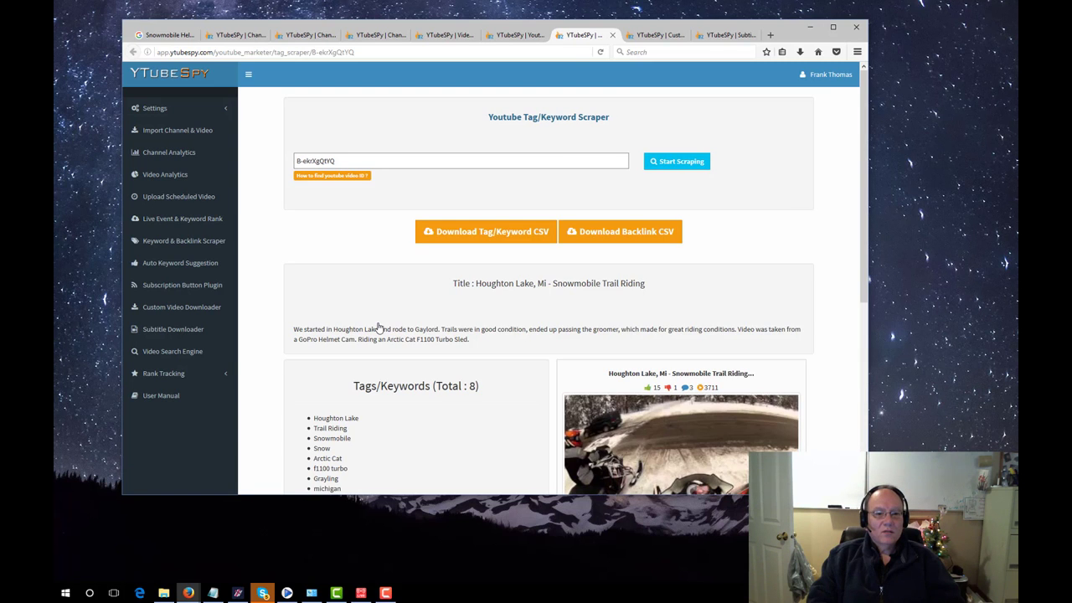
scroll(386, 328, down, 3)
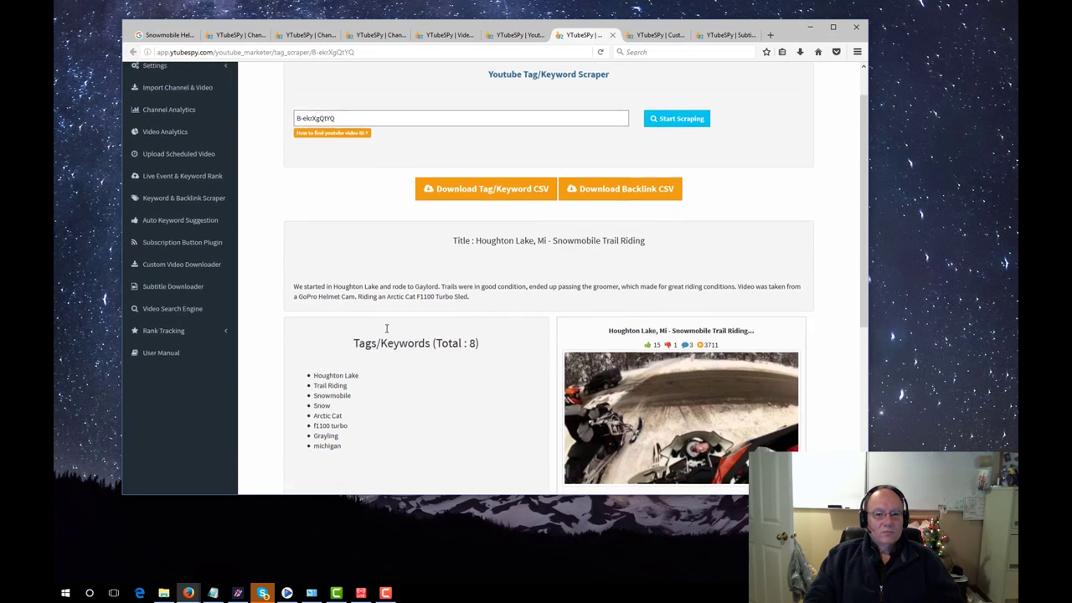
scroll(386, 328, down, 3)
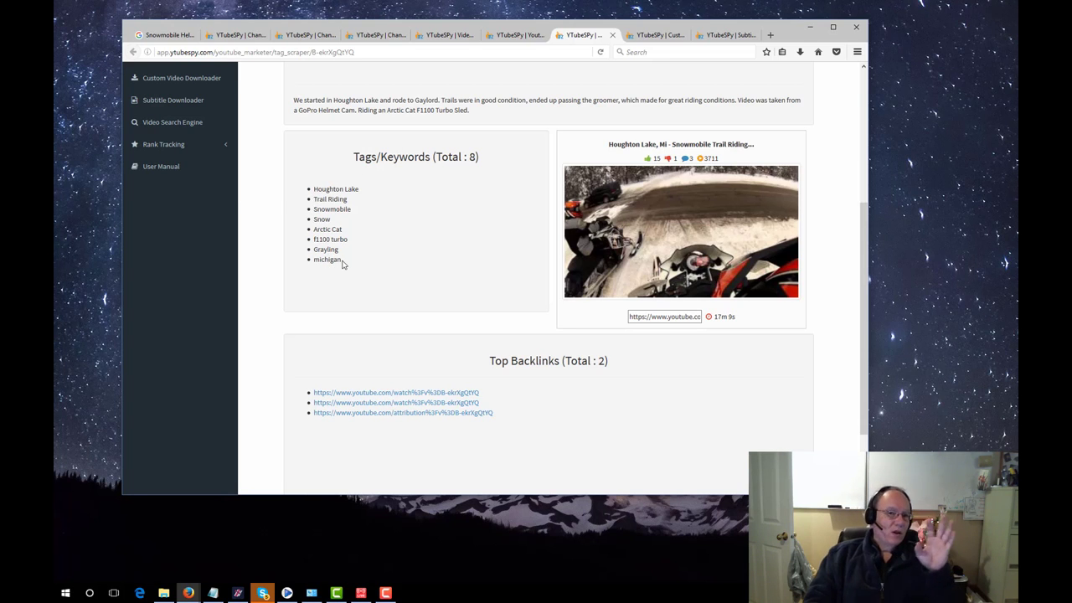
scroll(342, 265, up, 3)
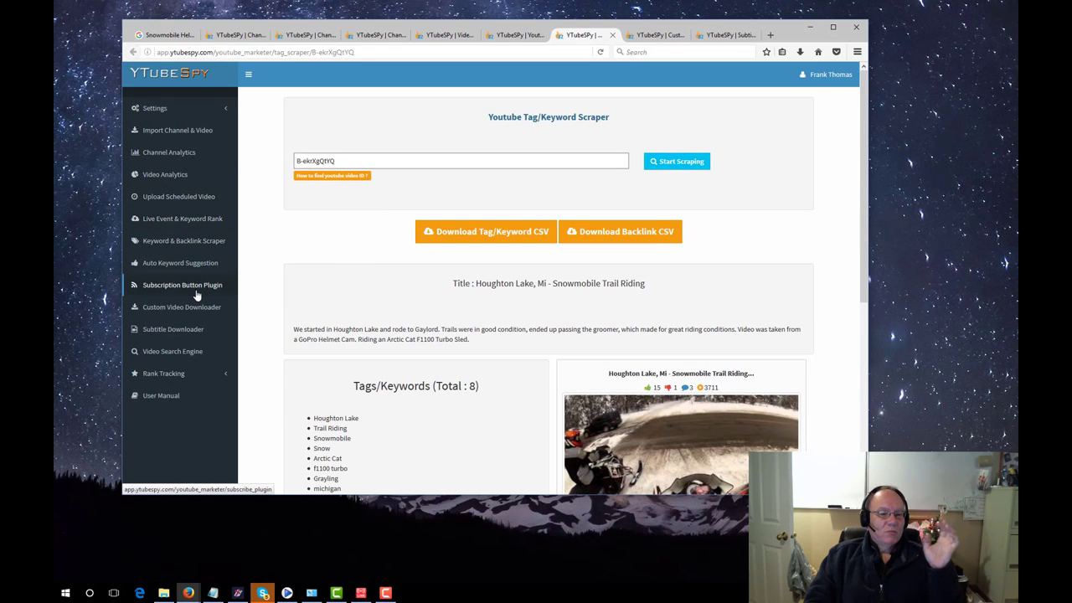
Run a Video Search Engine search for the keyword 'snowmobile helmets'.
click(188, 351)
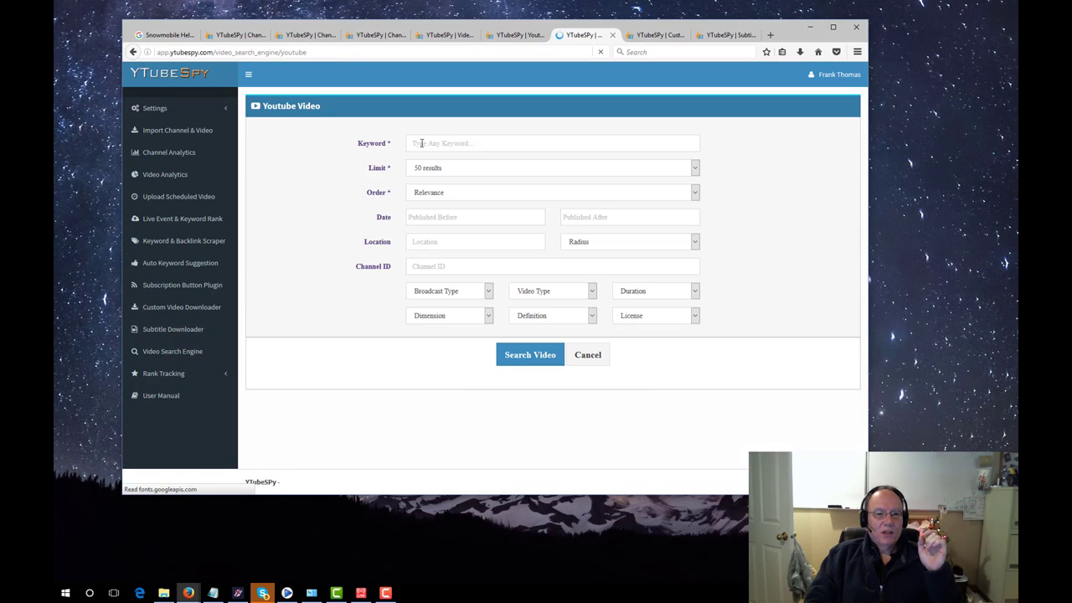
click(436, 142)
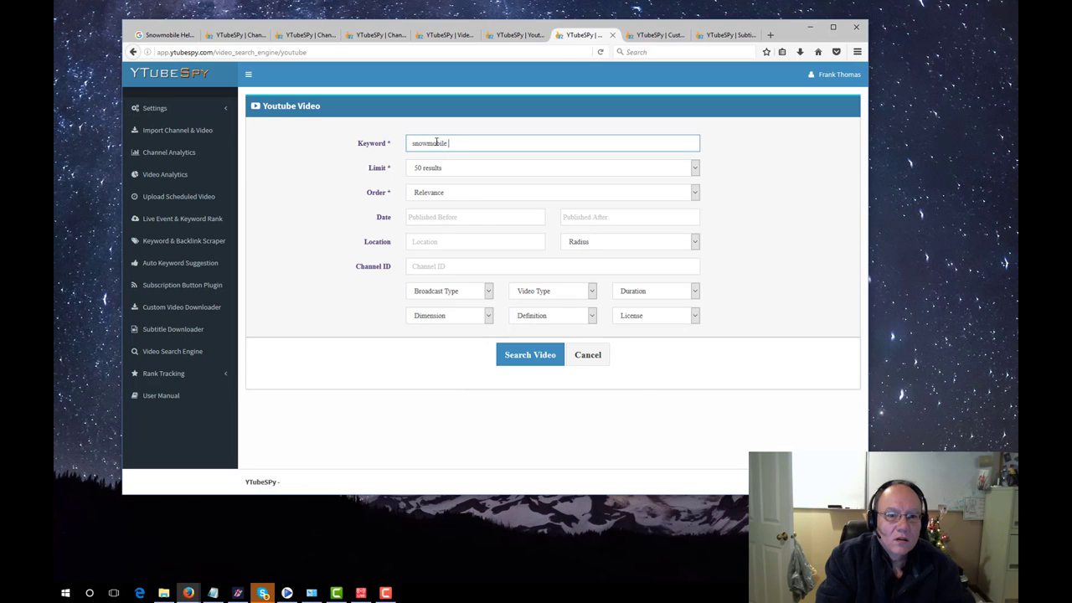
text(snowmobile helmets)
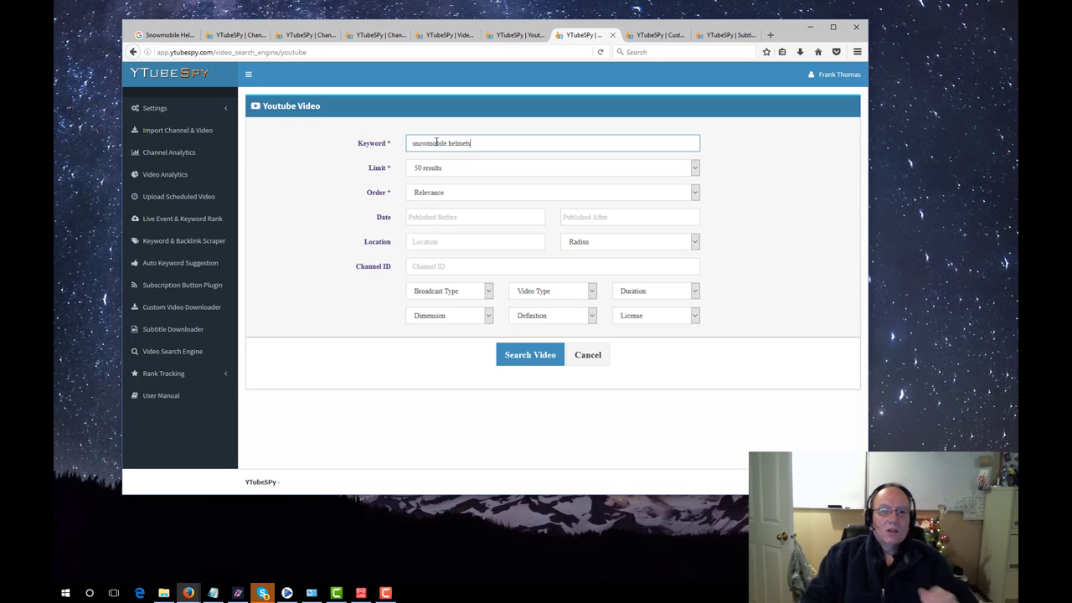
click(528, 354)
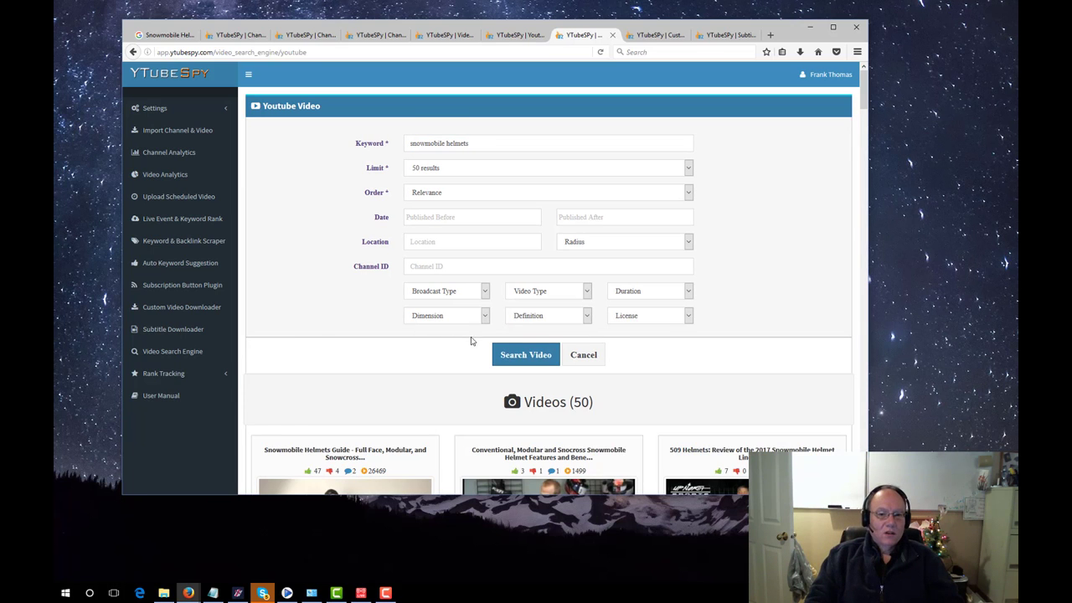
Scrape the Snowmobile Helmets Guide video's 4 tags and 5 backlinks, then return to the helmet results.
scroll(350, 360, down, 3)
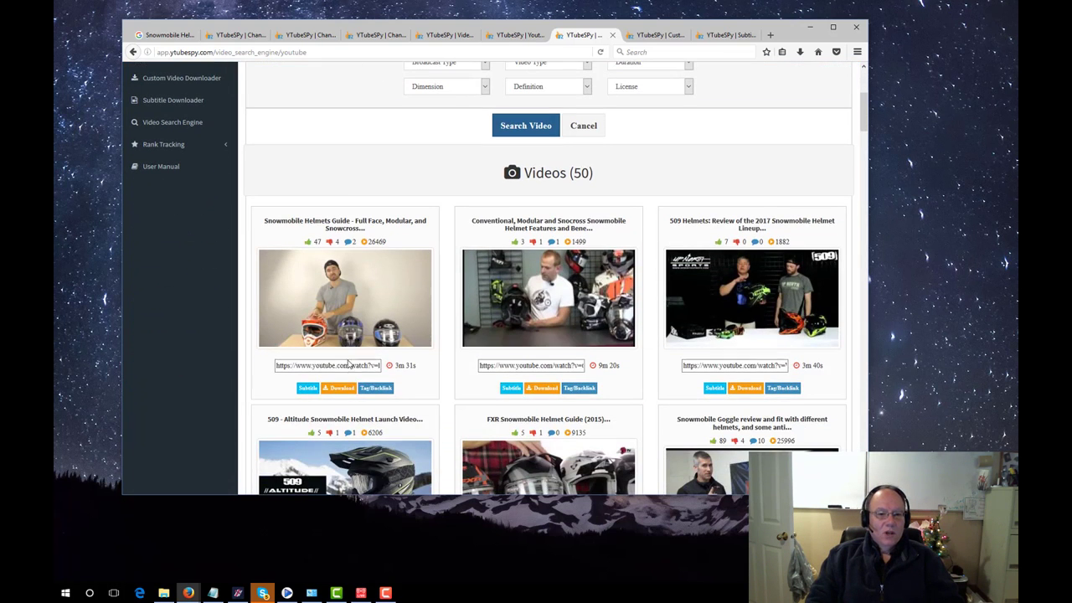
click(376, 387)
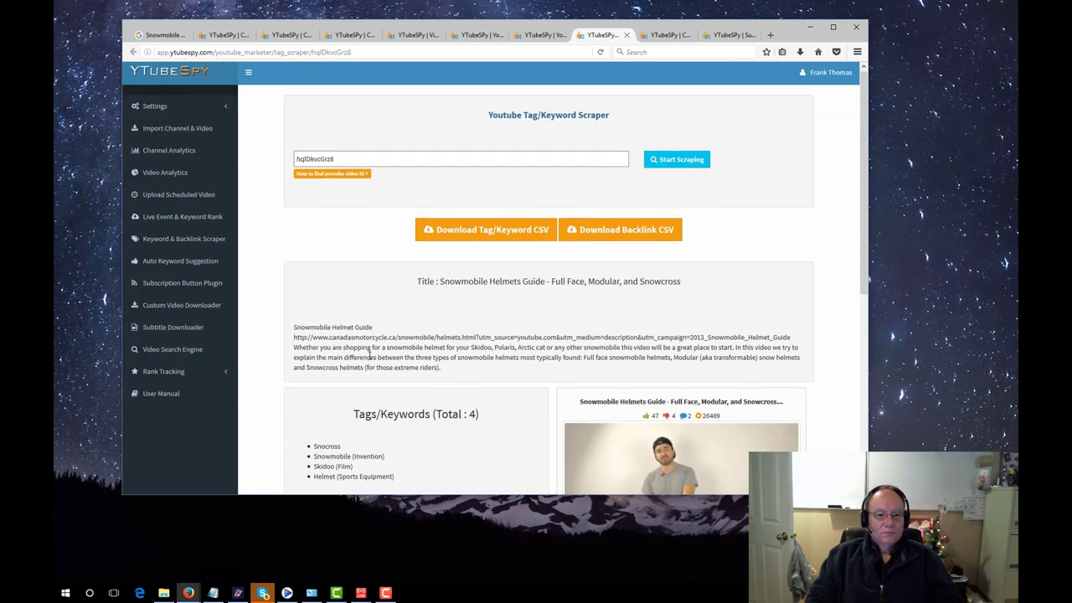
scroll(371, 368, down, 3)
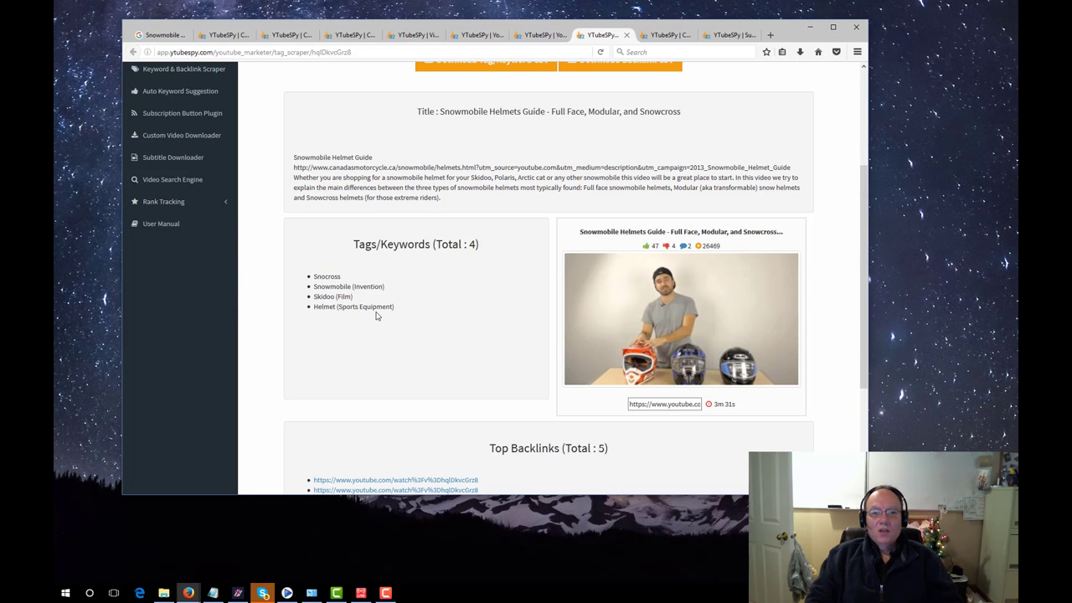
click(542, 35)
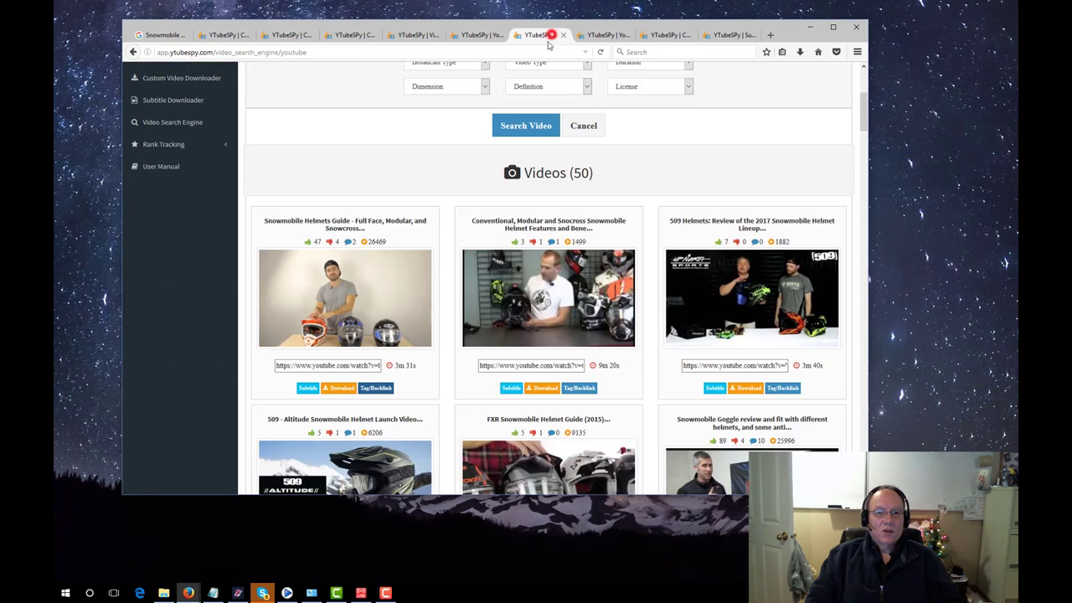
Scrape the Conventional, Modular and Snocross video's 3 tags and 1 backlink, then return to results.
click(579, 388)
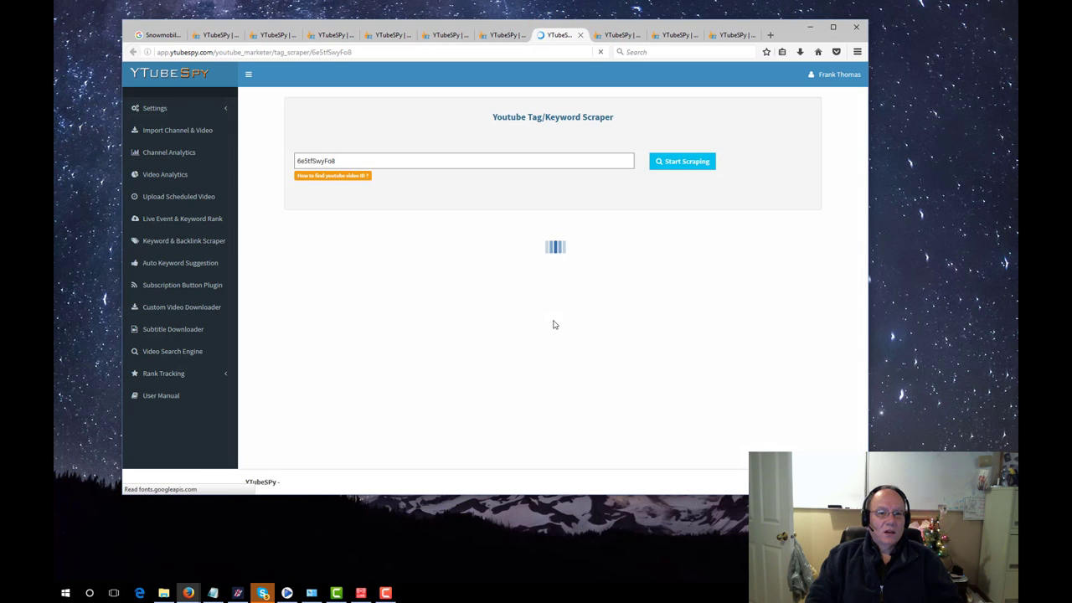
scroll(421, 299, down, 3)
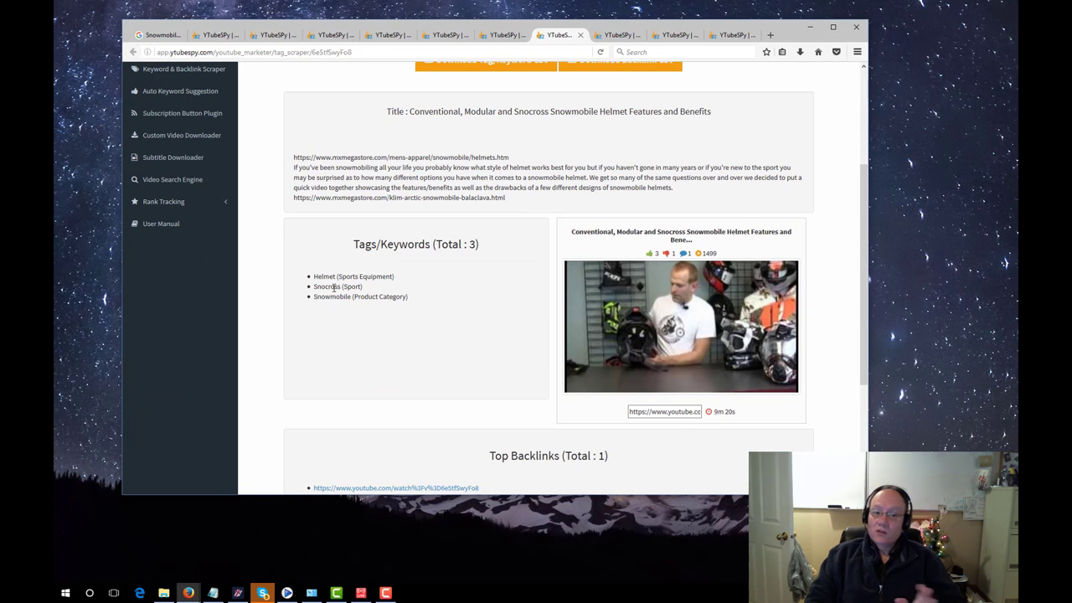
scroll(352, 286, up, 3)
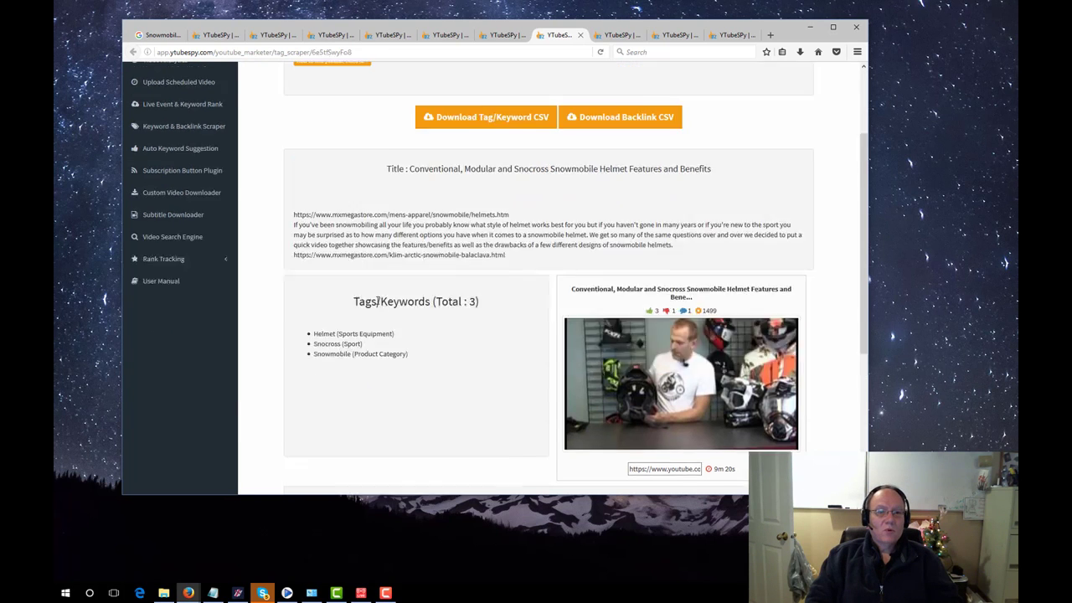
click(507, 38)
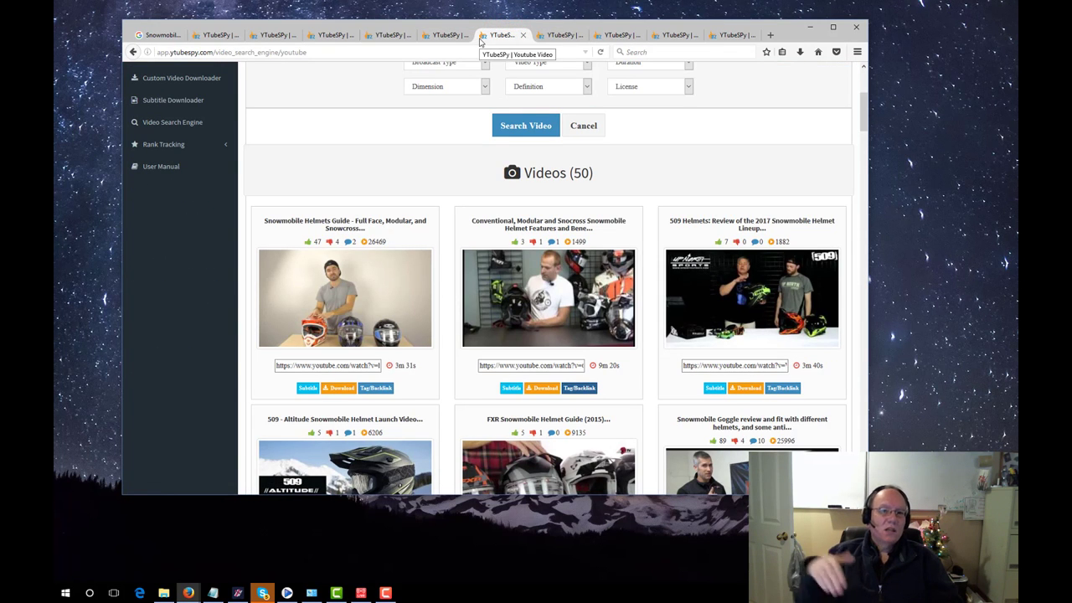
Close the leftover YTubeSpy video and channel list tabs.
click(455, 35)
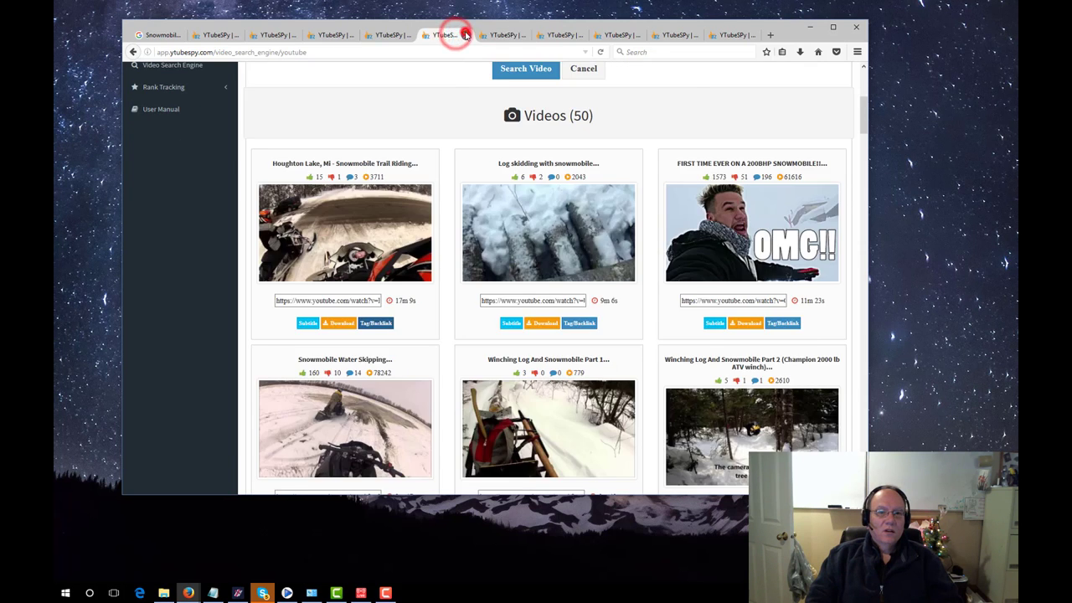
click(465, 35)
click(409, 35)
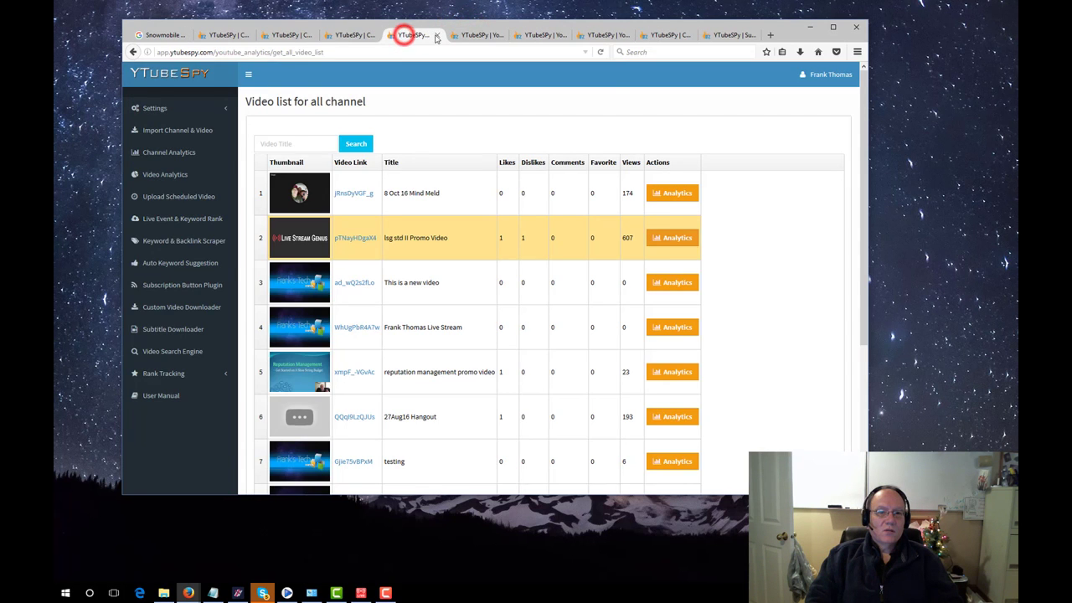
click(437, 34)
click(354, 35)
click(371, 35)
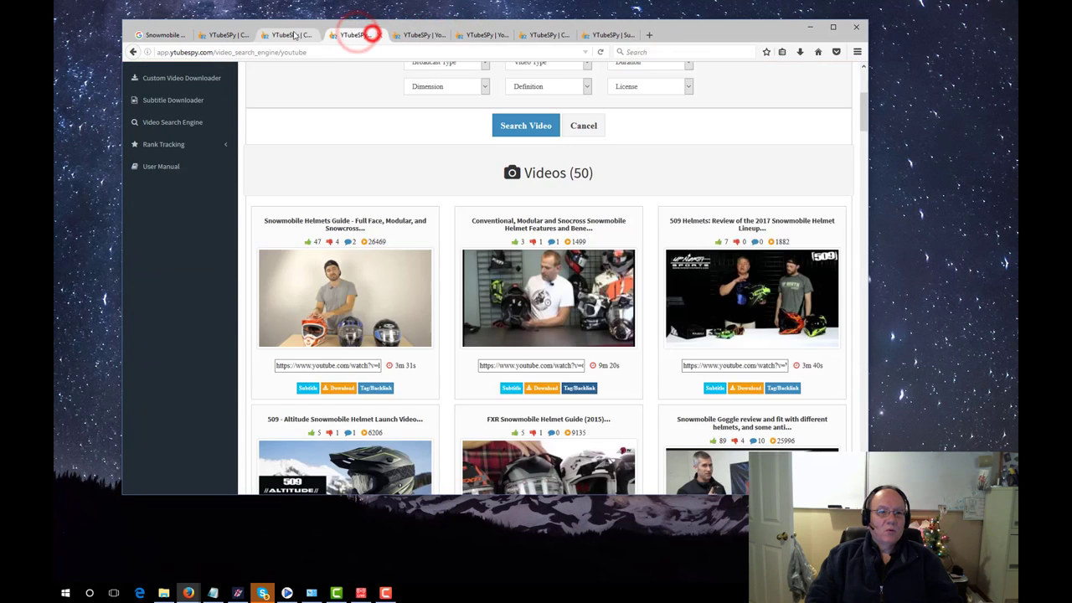
click(293, 33)
click(309, 34)
click(219, 34)
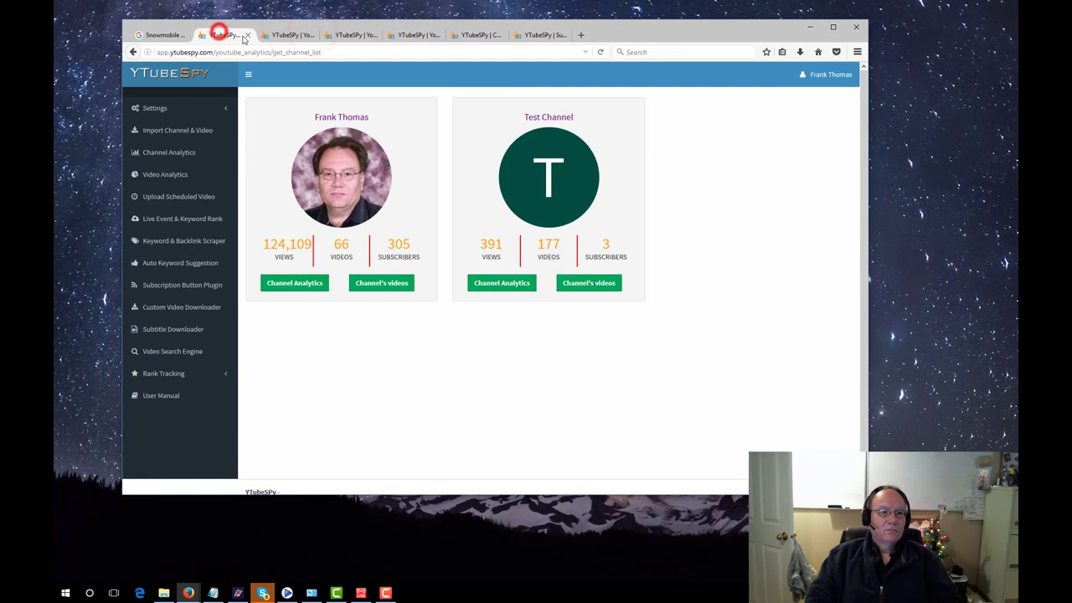
click(247, 35)
Rerun the Google search 'Snowmobile Helmets in Calgary AB', filter to Videos, then return to YTubeSpy.
click(164, 34)
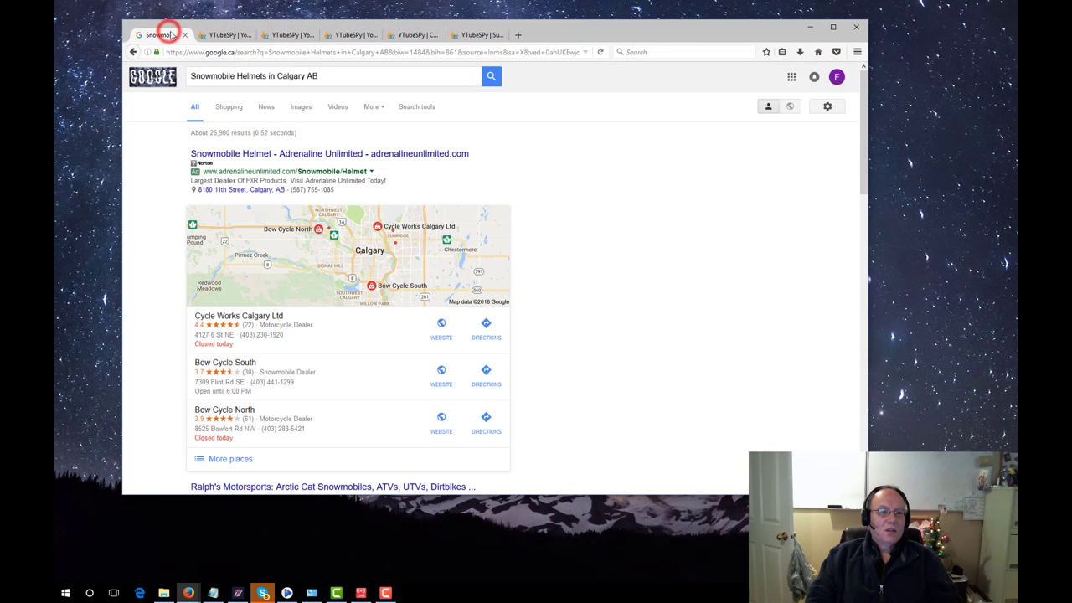
click(490, 76)
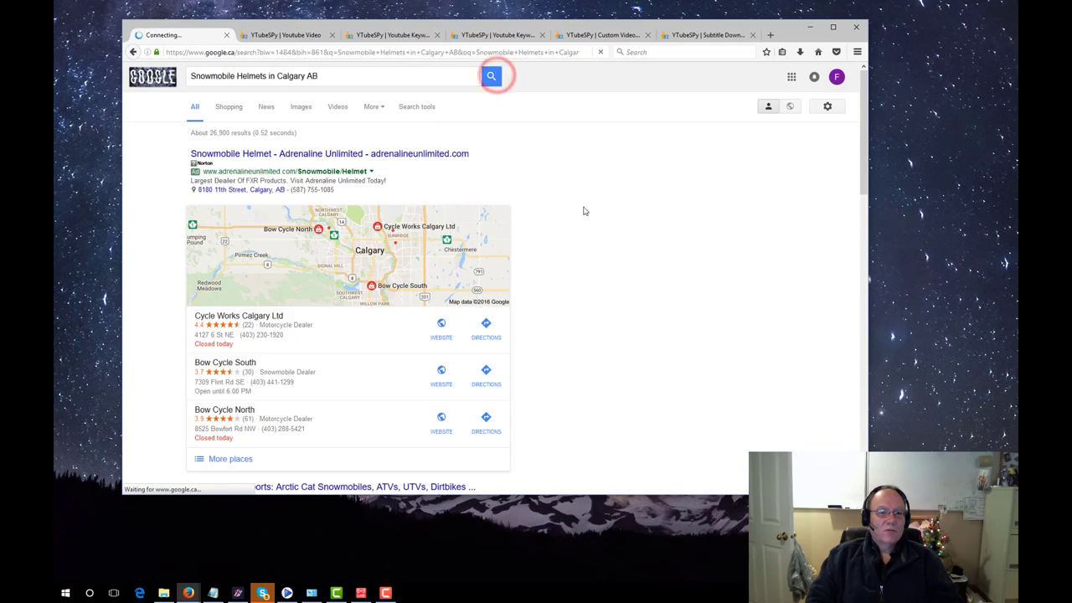
scroll(570, 227, down, 15)
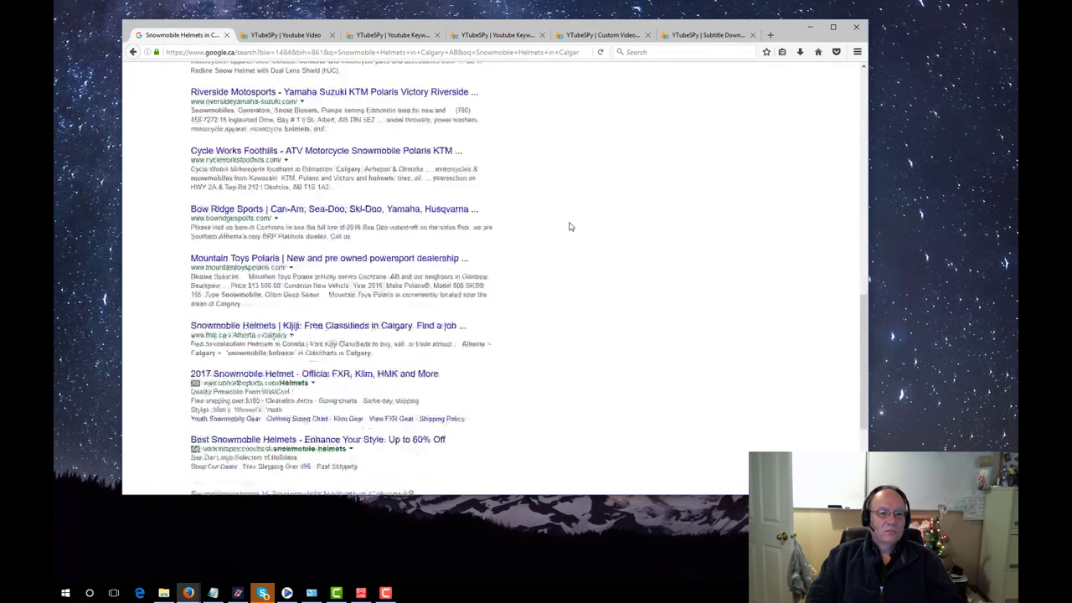
scroll(569, 227, up, 15)
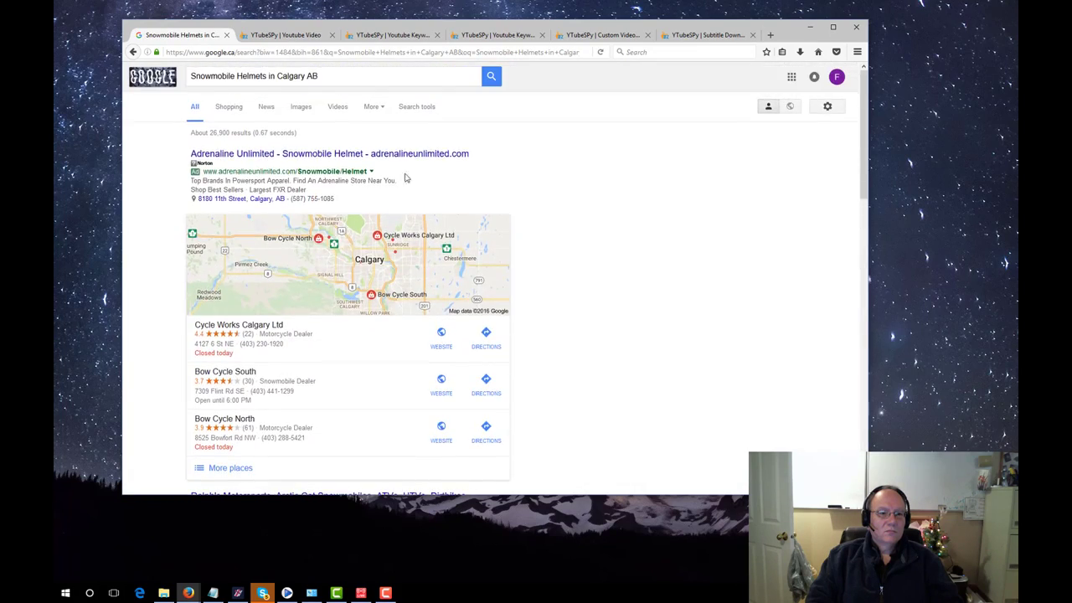
click(338, 107)
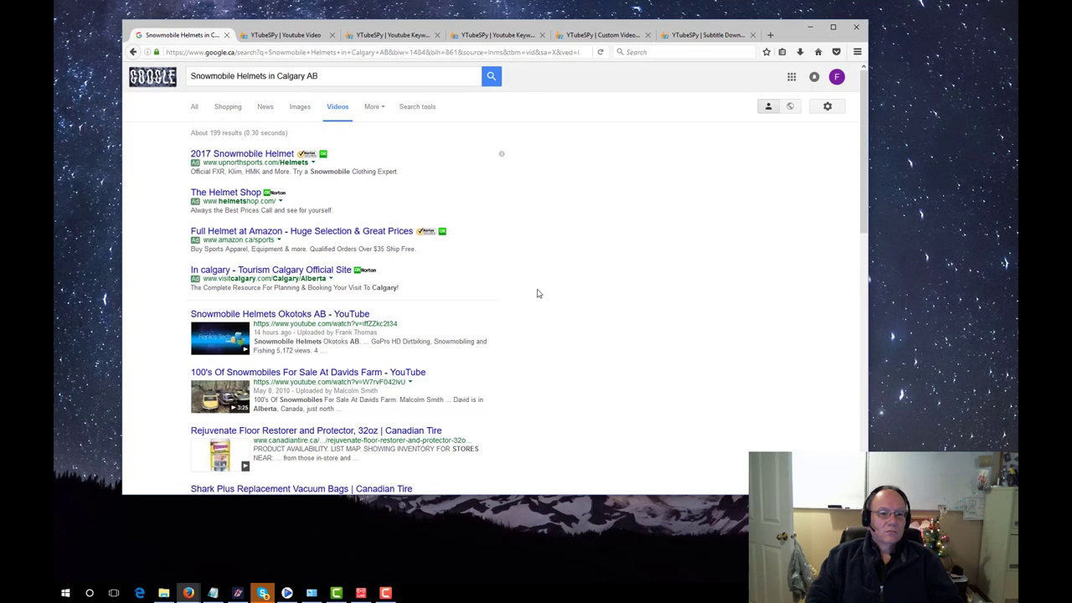
scroll(538, 293, down, 6)
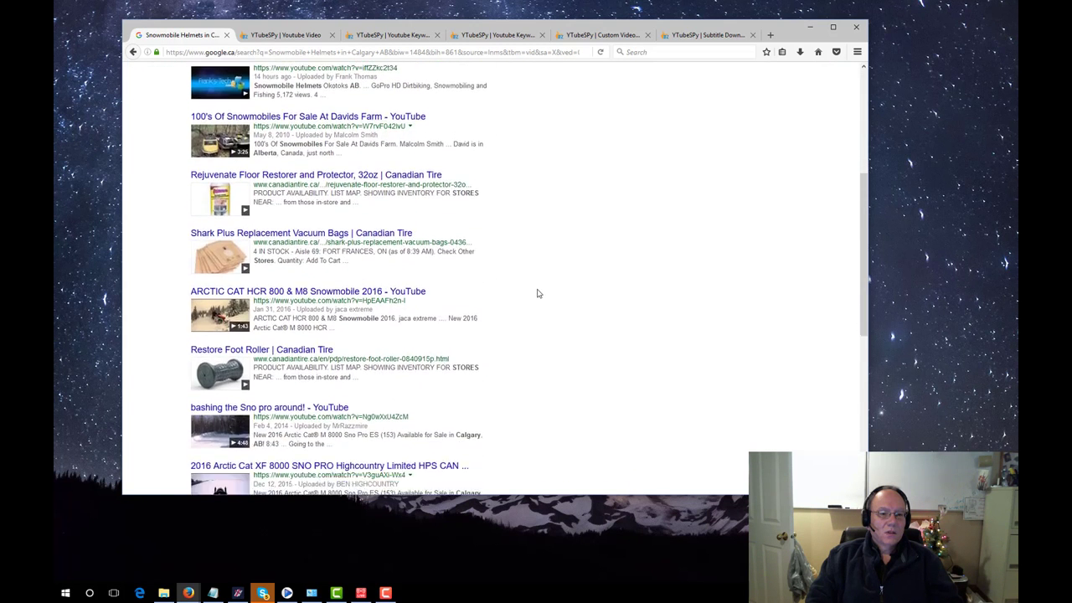
scroll(538, 293, up, 6)
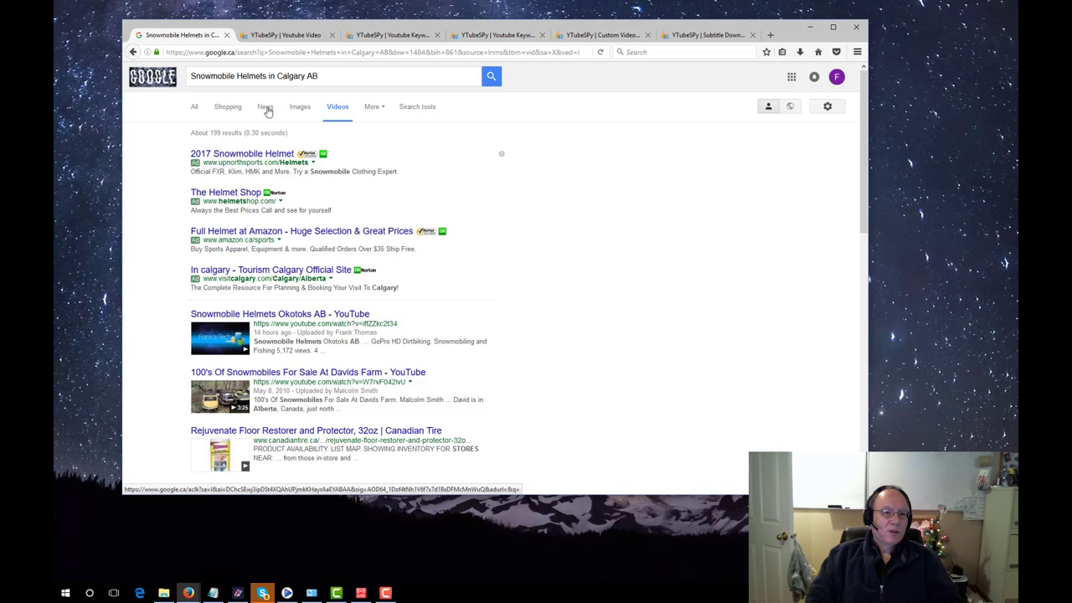
click(285, 35)
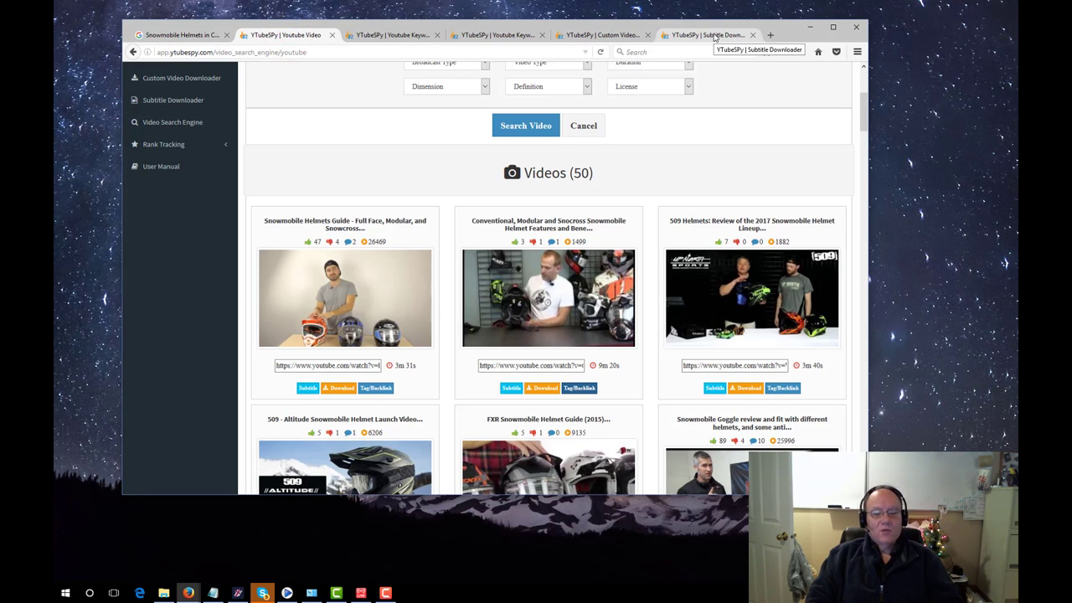
Back in the YTubeSpy helmet results, open the Live Event & Keyword Rank list.
click(188, 36)
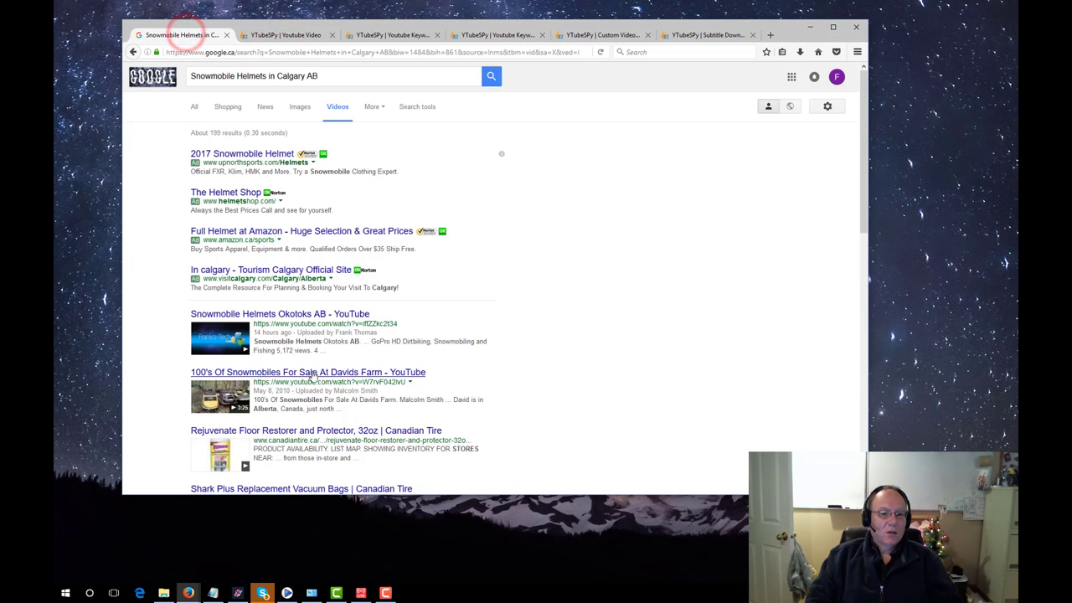
click(292, 35)
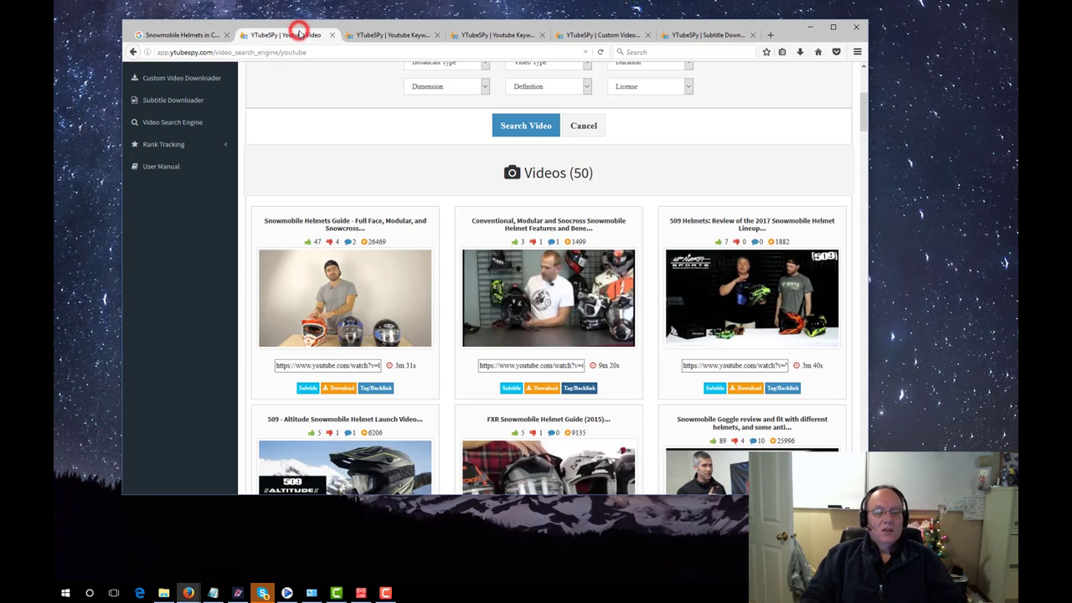
scroll(342, 165, up, 5)
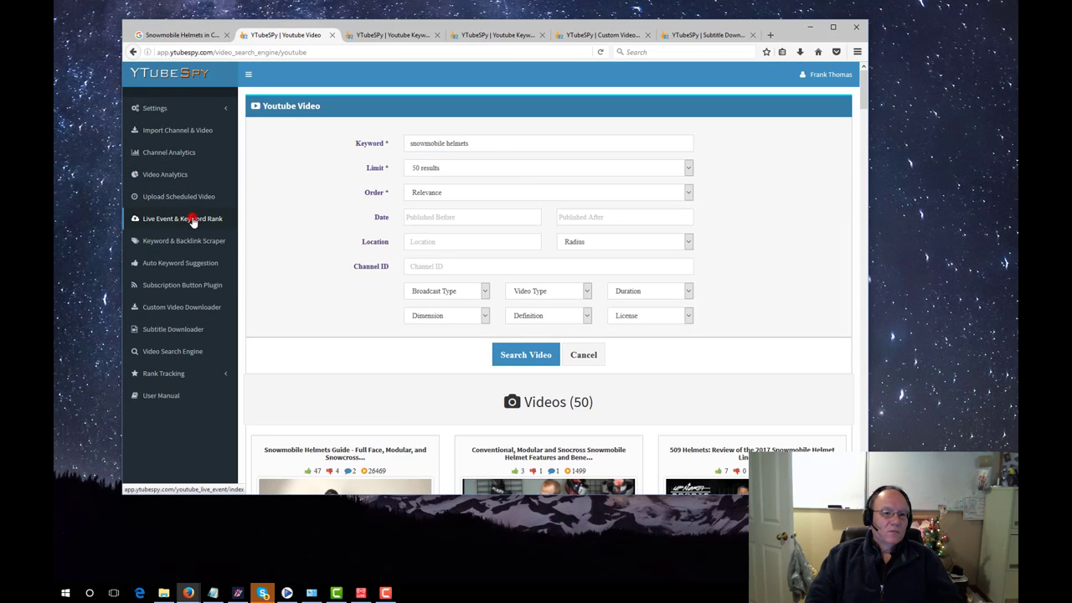
click(192, 219)
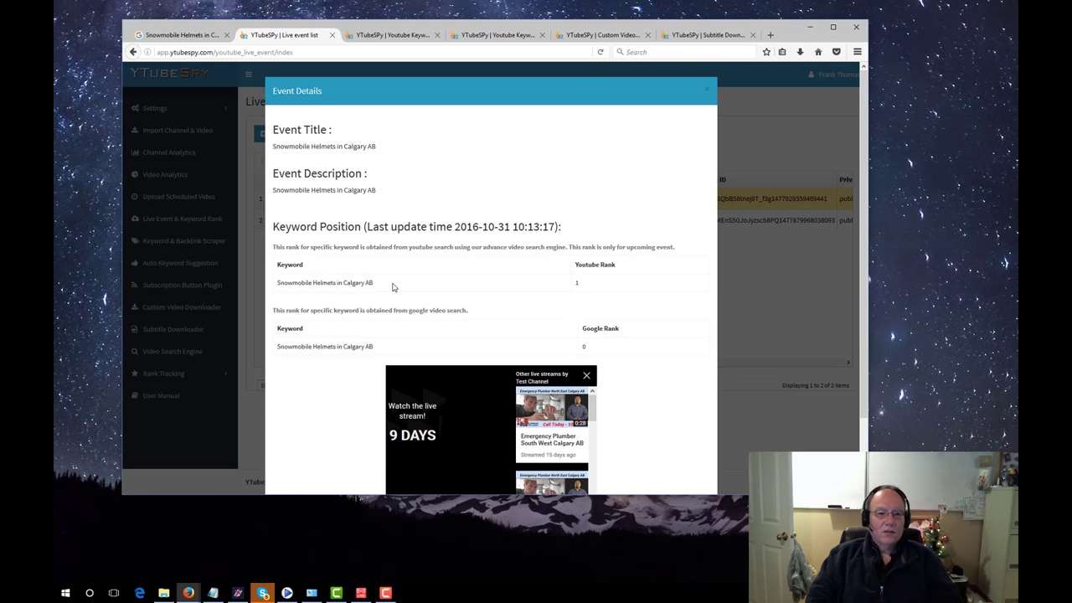
Copy the Calgary event keyword 'Snowmobile Helmets in Calgary AB' and close the event details.
drag(378, 285, 279, 290)
right_click(280, 285)
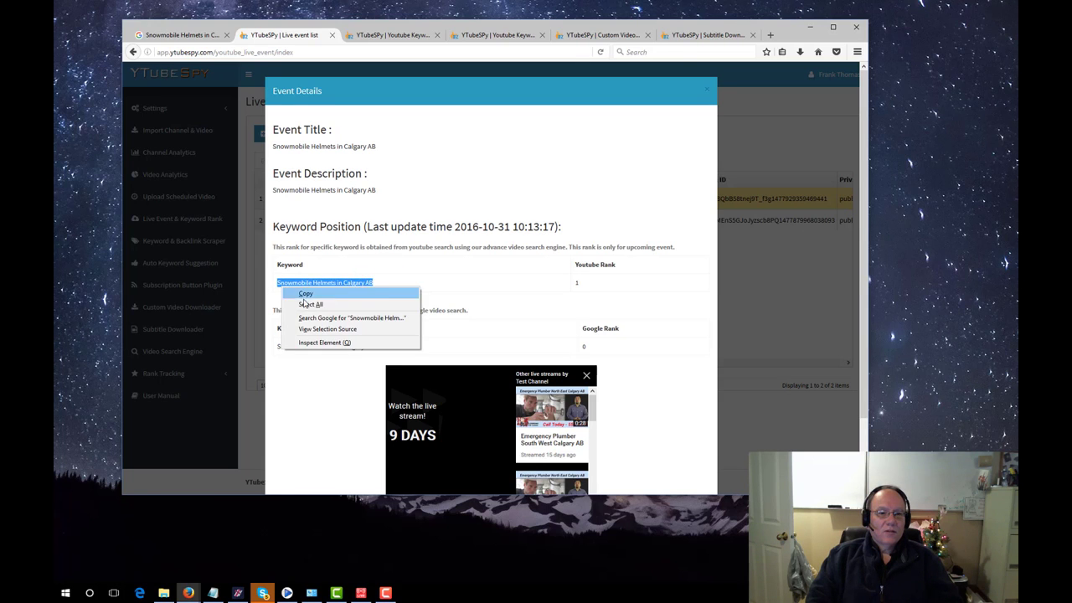
click(299, 292)
click(703, 91)
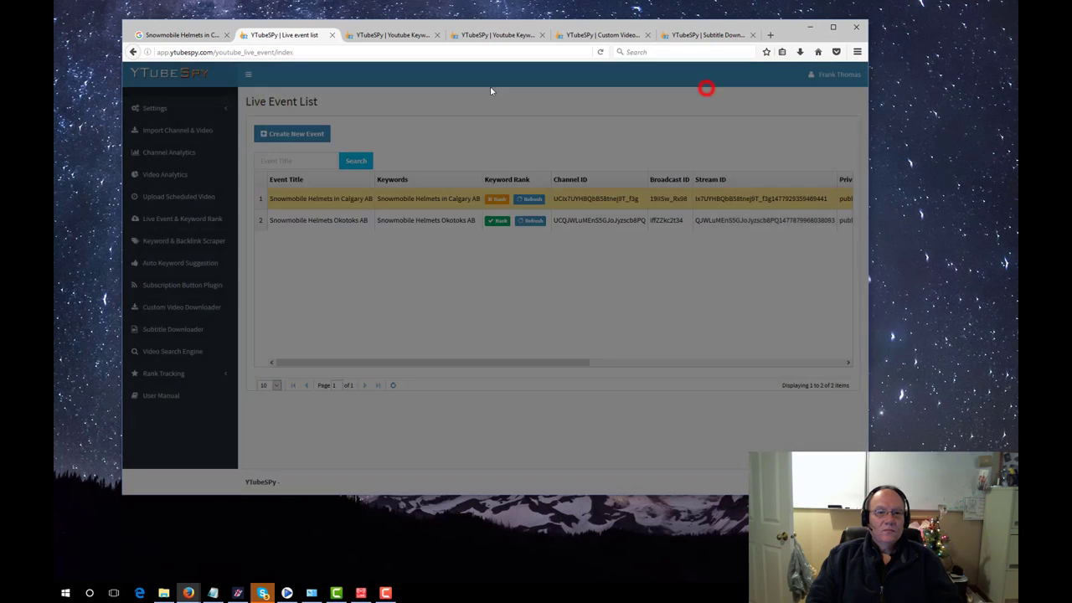
Go to the YouTube site in a new browser tab.
click(771, 35)
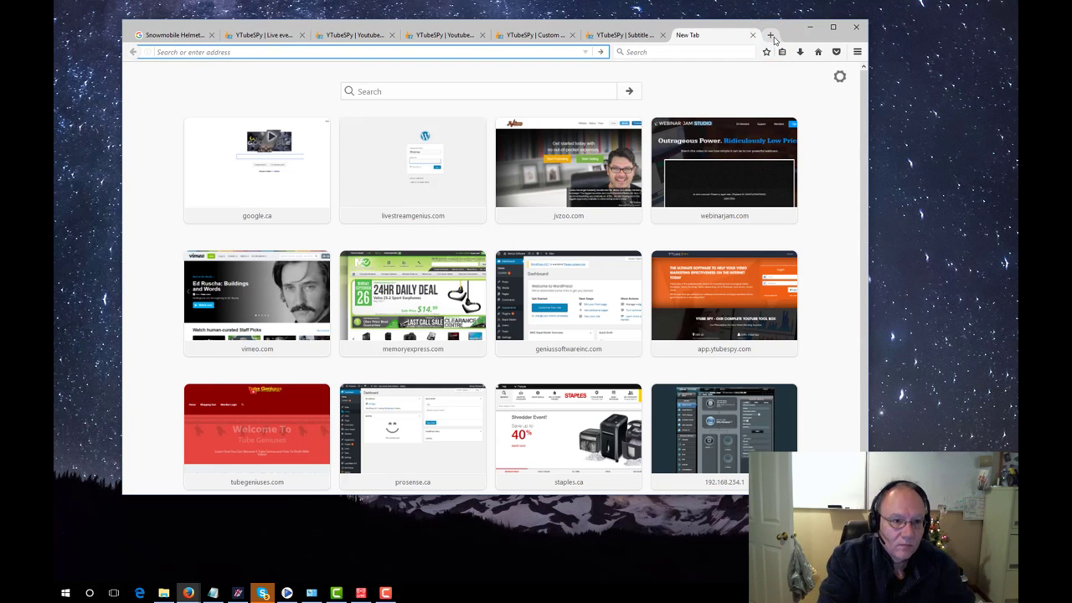
text(youtube.com)
key(Return)
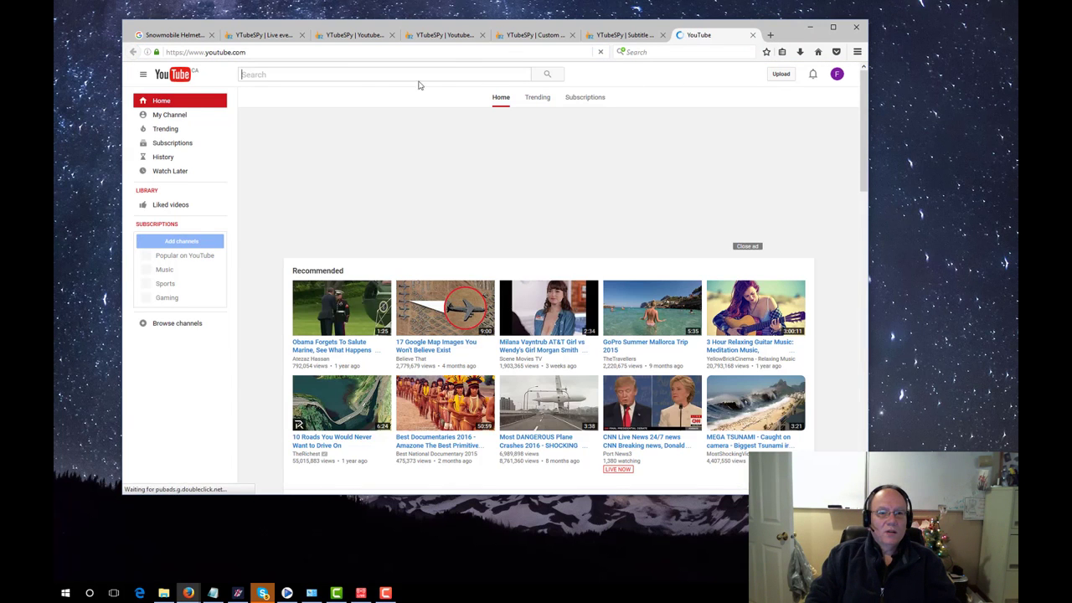
Paste 'Snowmobile Helmets in Calgary AB' into YouTube's search box and run the search.
click(351, 74)
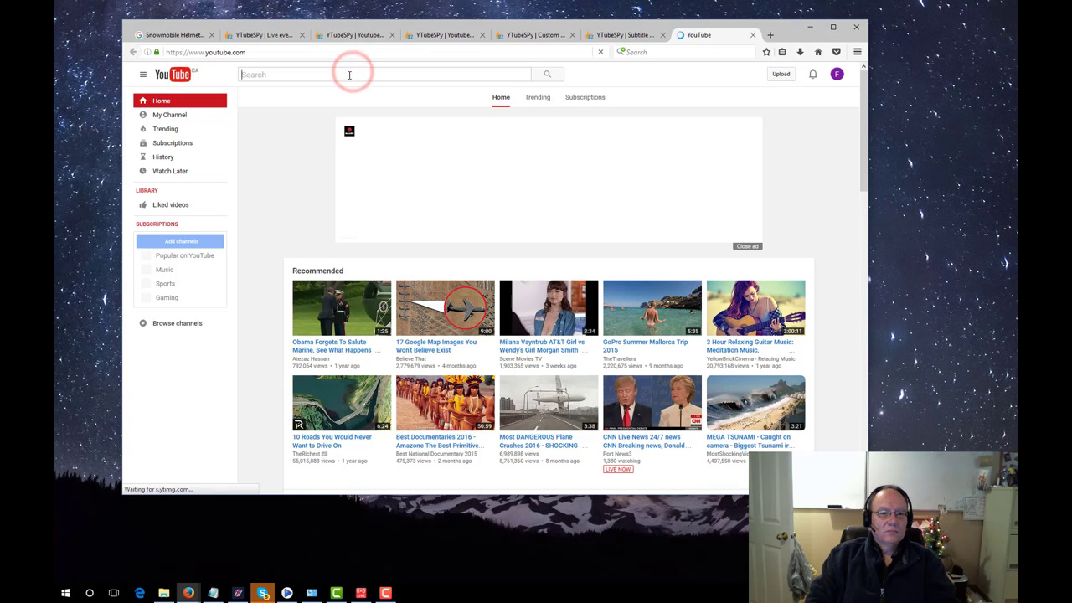
right_click(350, 75)
click(378, 118)
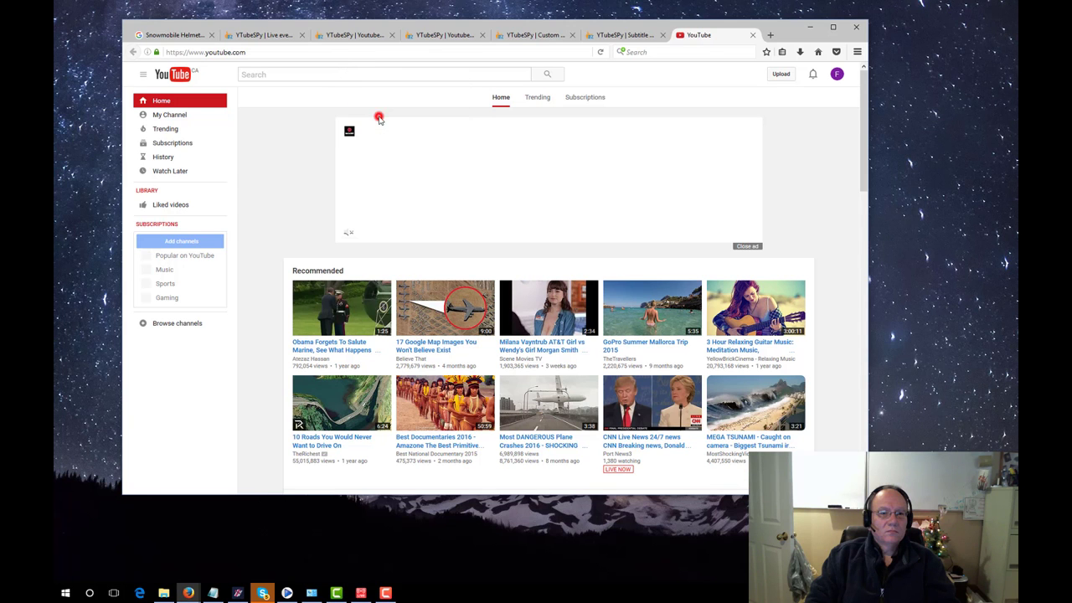
right_click(319, 77)
click(581, 78)
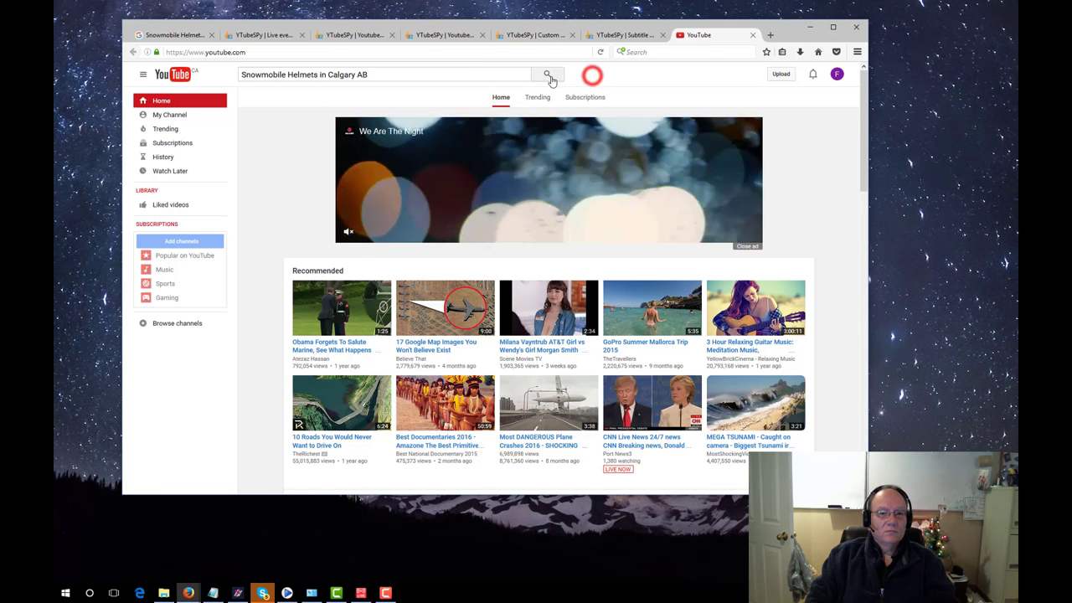
click(547, 74)
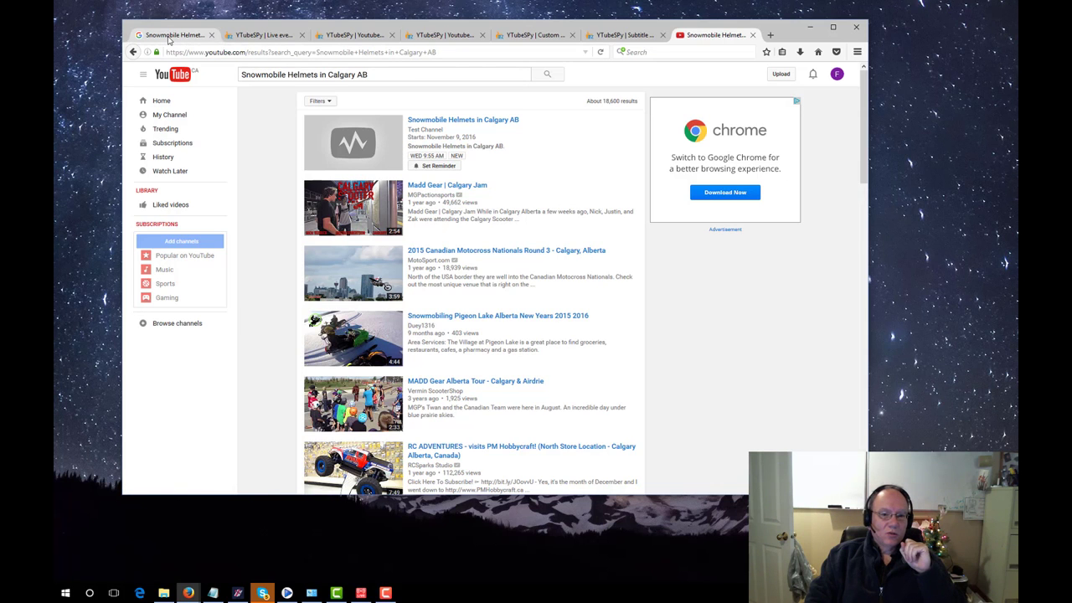
click(169, 36)
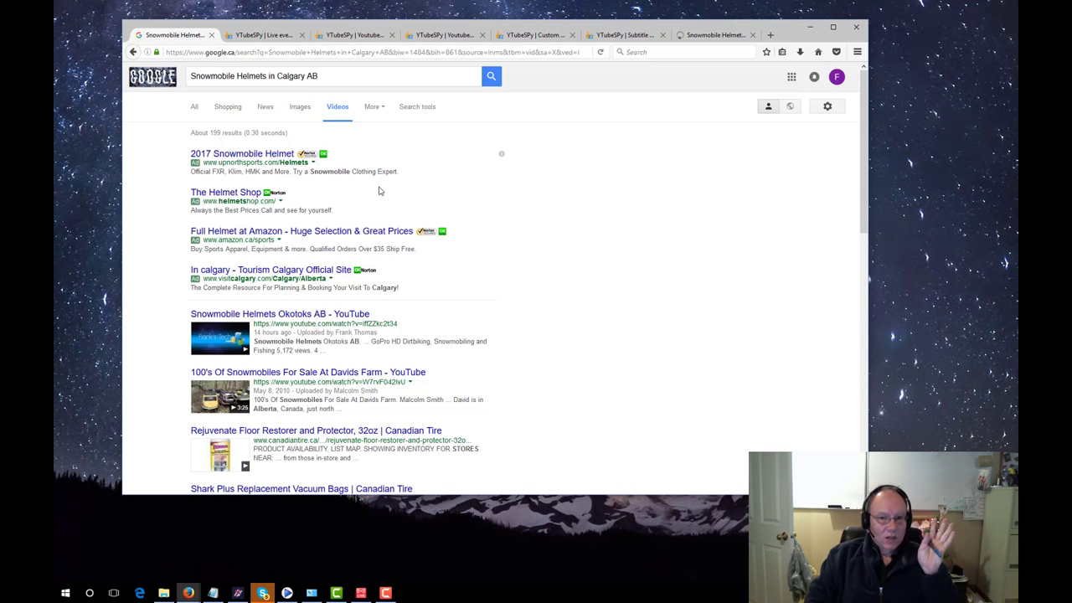
scroll(453, 318, down, 4)
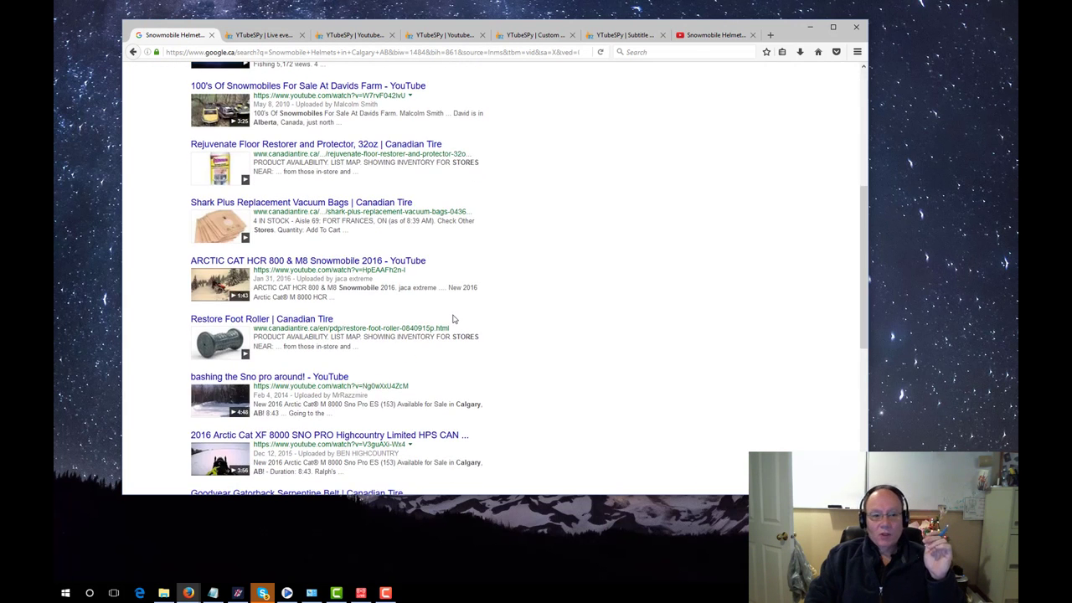
scroll(453, 318, up, 4)
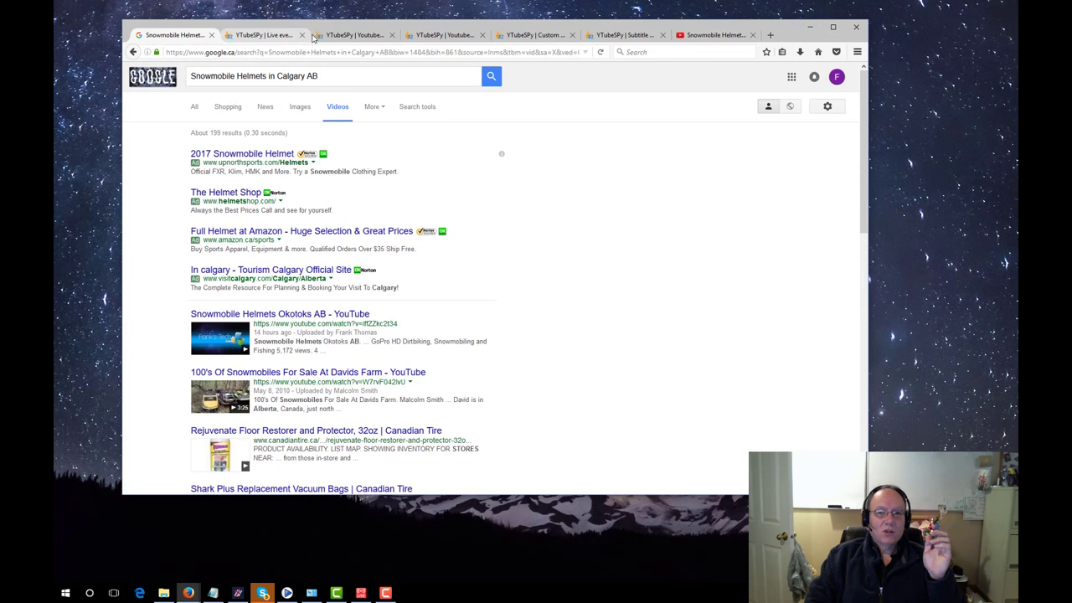
click(735, 34)
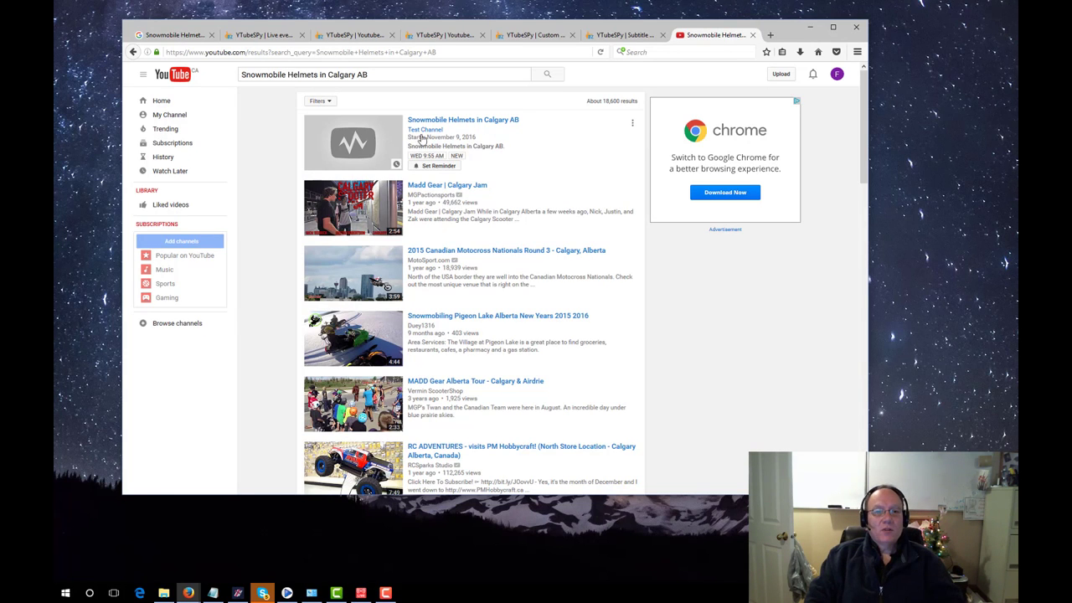
Look over the subtitle downloader, custom video downloader and tag scraper pages.
click(610, 35)
click(524, 34)
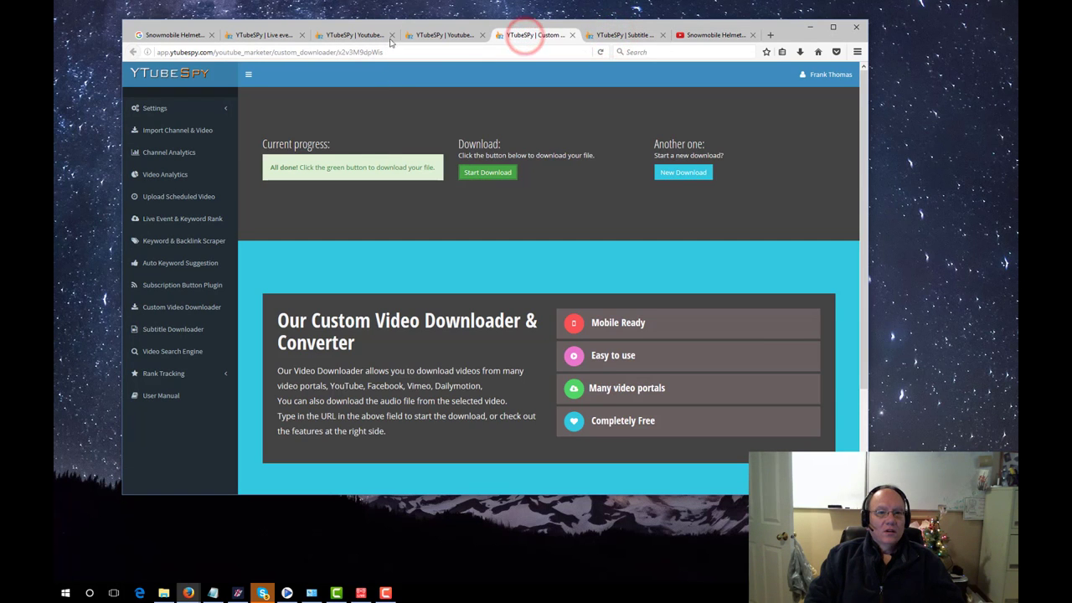
click(418, 34)
scroll(390, 163, up, 3)
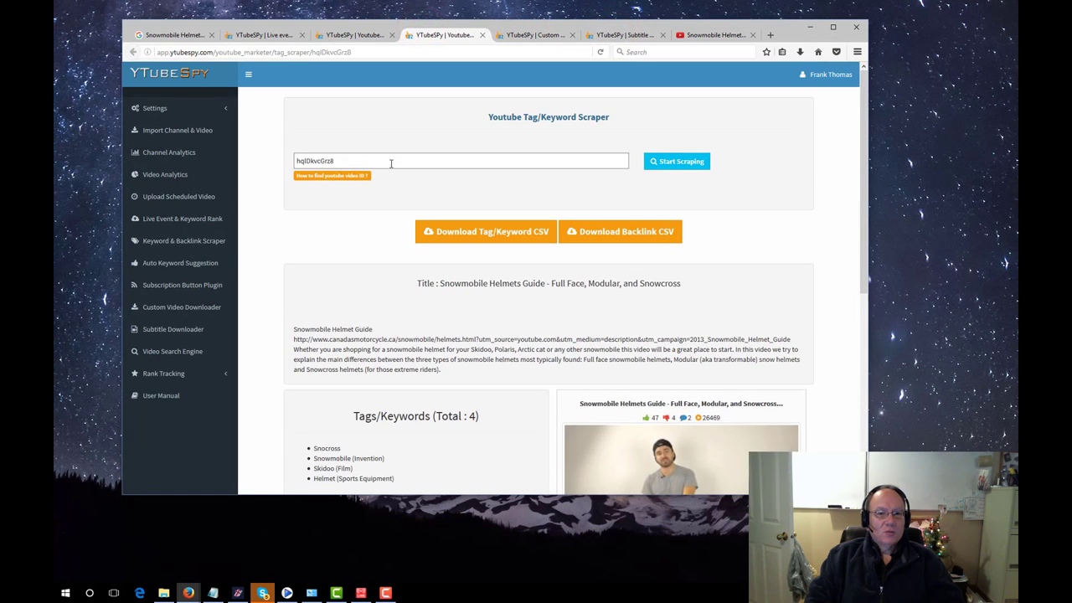
Run a video search for the pasted keyword 'Snowmobile Helmets in Calgary AB'.
click(179, 352)
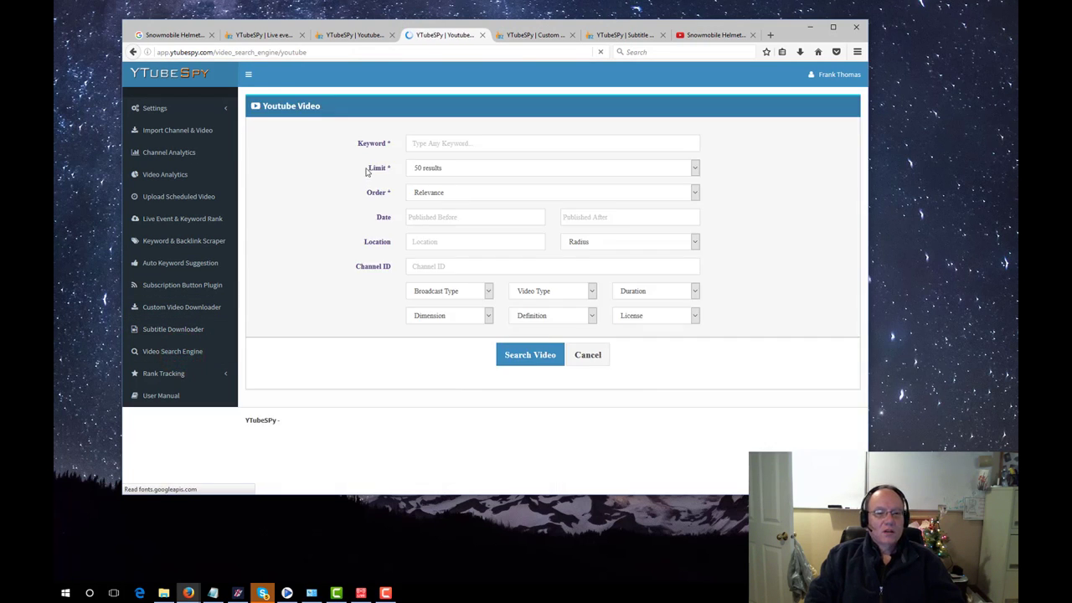
click(425, 145)
right_click(421, 144)
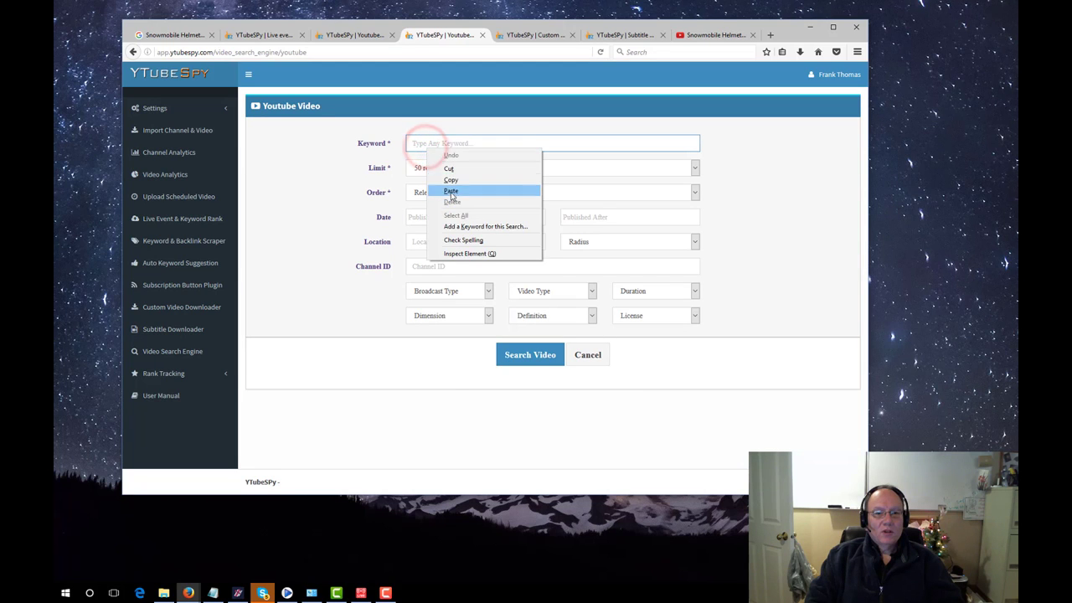
click(450, 191)
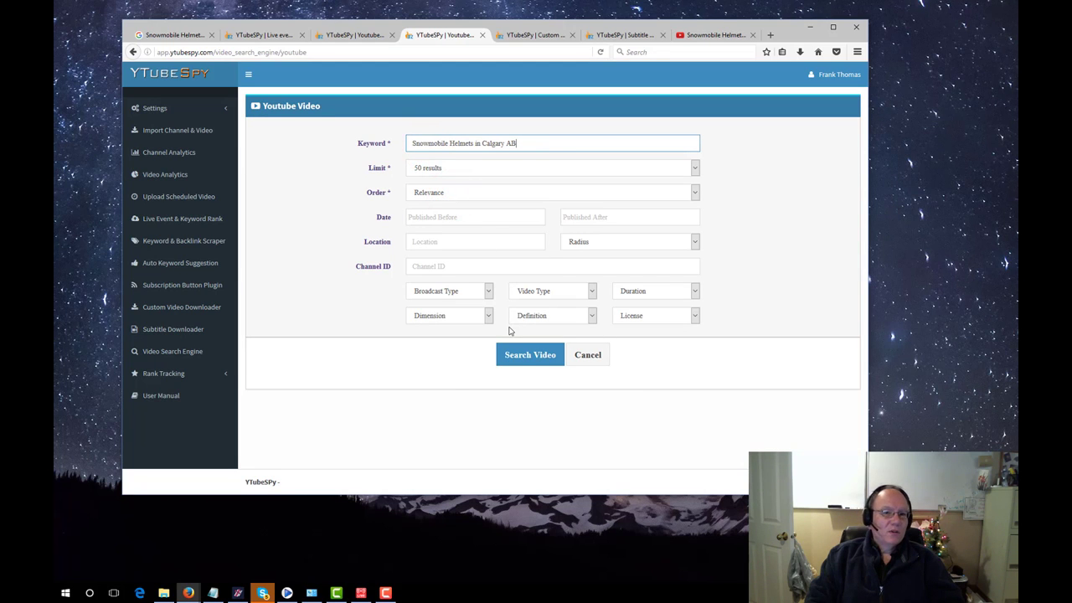
click(521, 355)
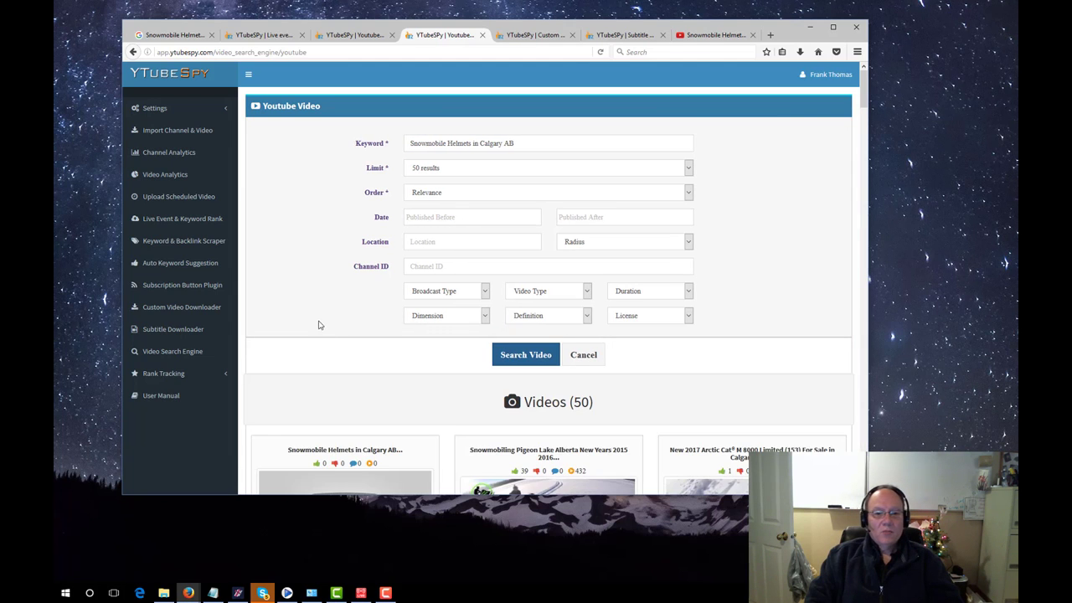
Review the 50 video results, then expand Rank Tracking in the sidebar.
scroll(333, 356, down, 3)
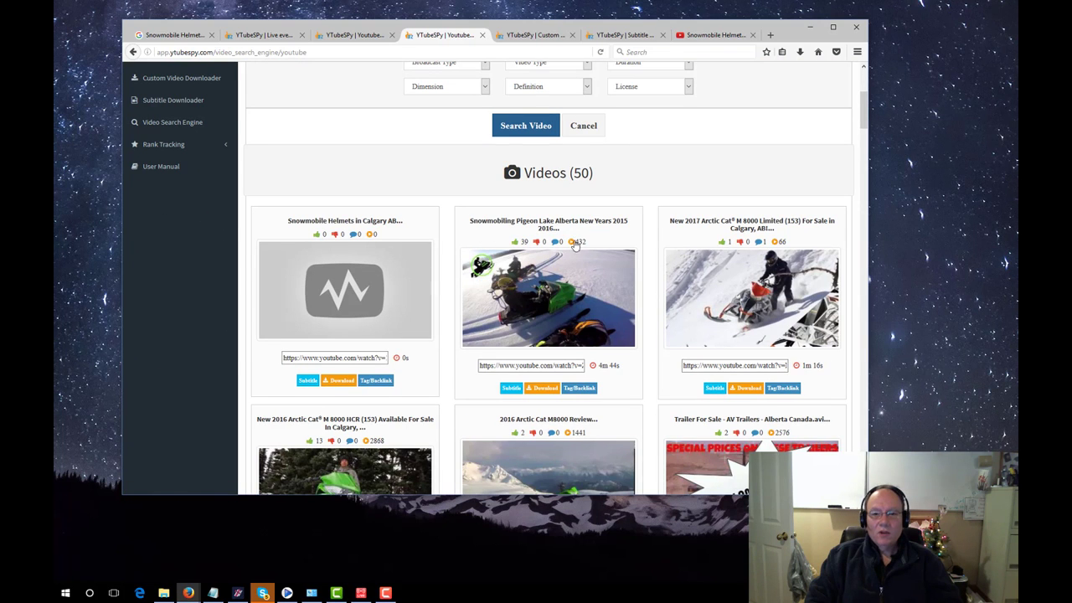
scroll(534, 247, down, 2)
scroll(312, 240, up, 2)
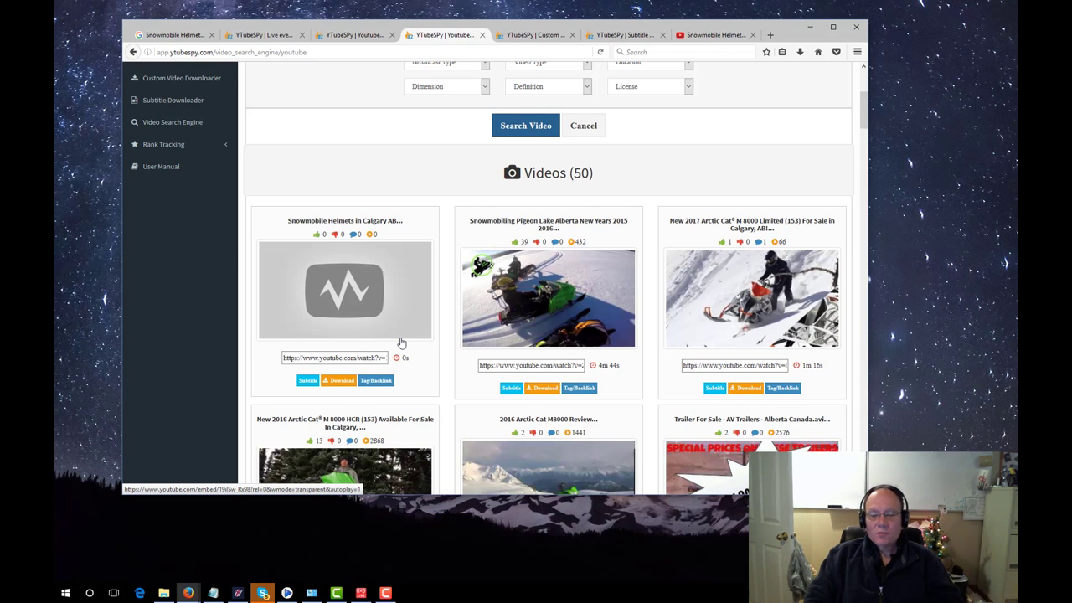
scroll(401, 343, up, 1)
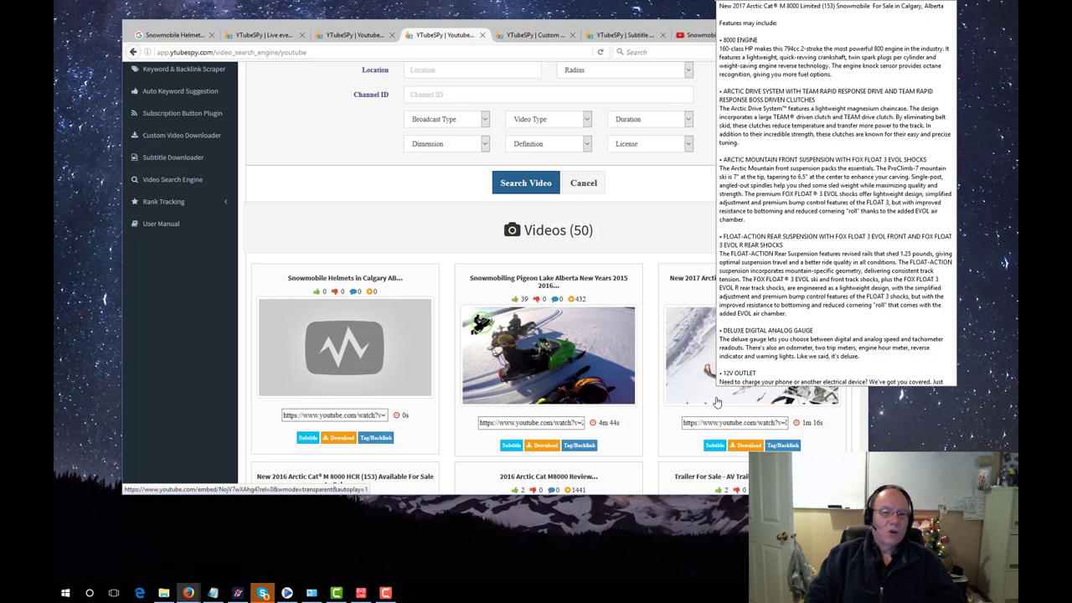
scroll(668, 224, up, 2)
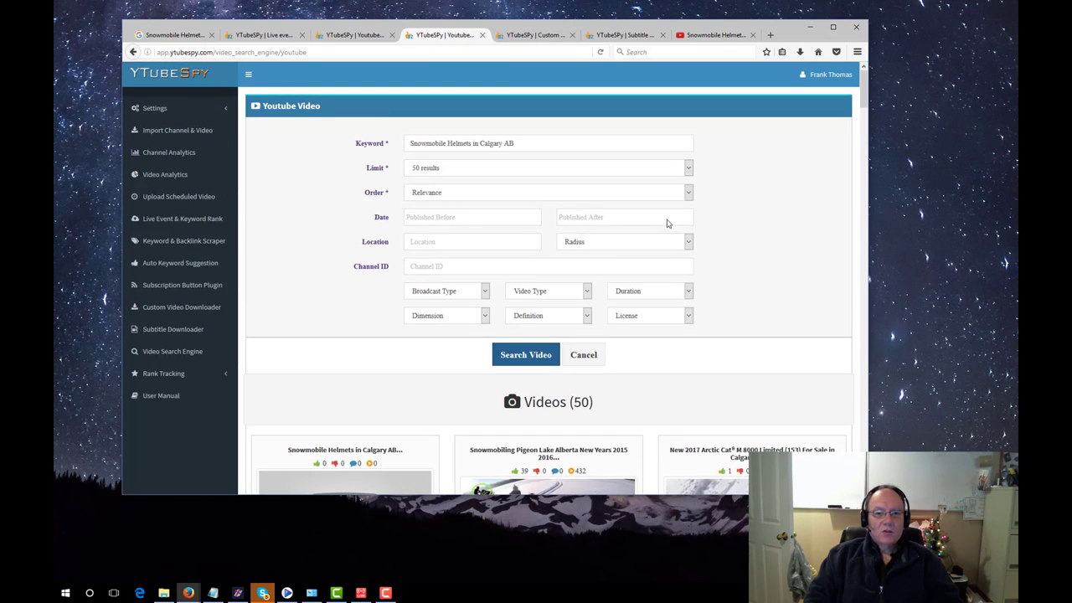
click(531, 144)
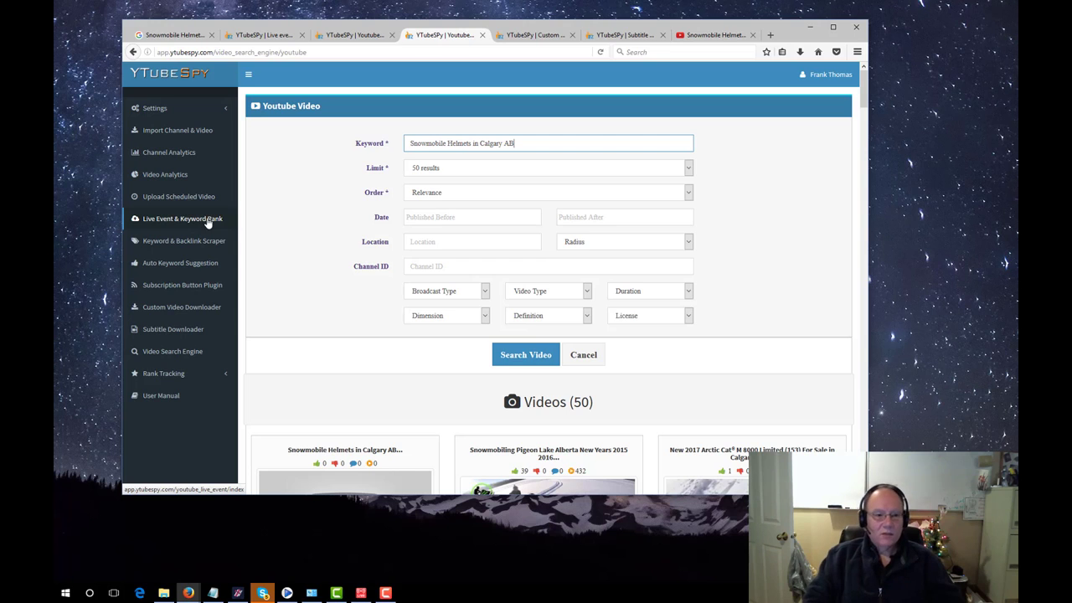
click(182, 373)
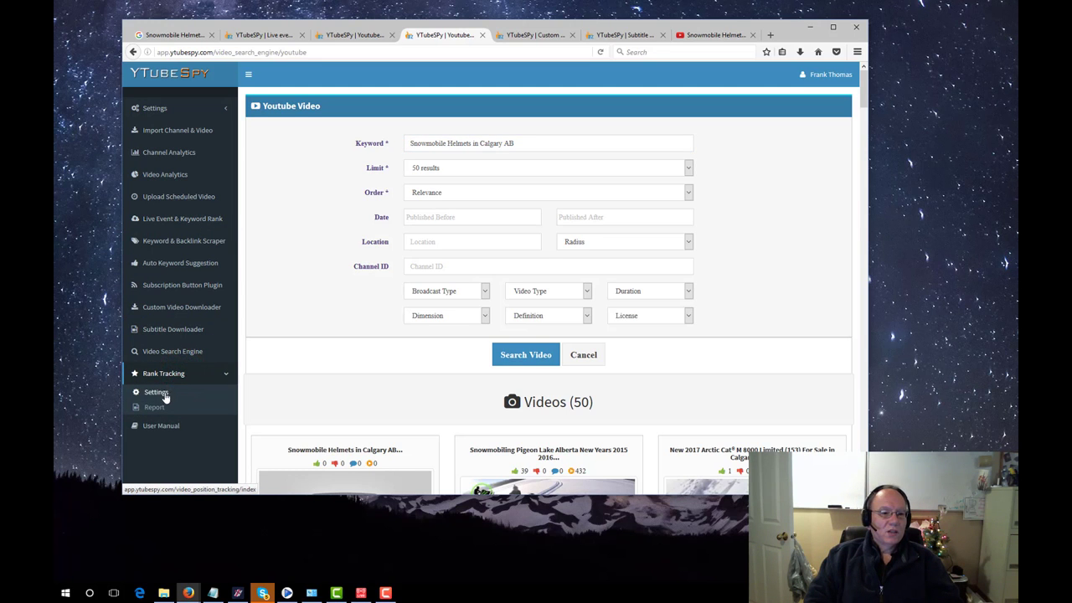
Add a tracked keyword with 'Snowmobile Helmets in Calgary AB' as both keyword and name.
click(158, 392)
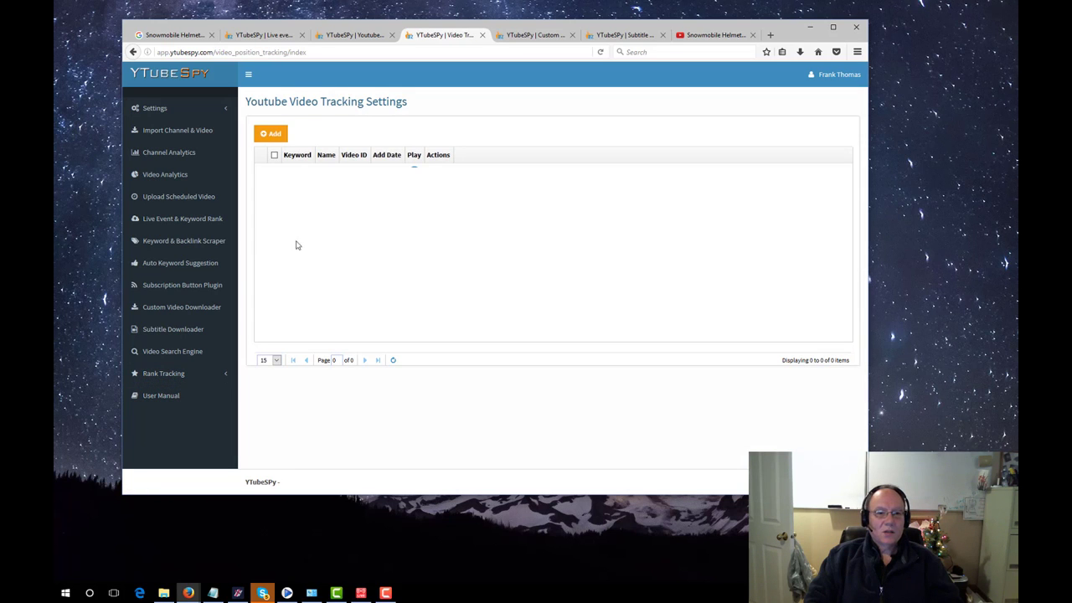
click(274, 134)
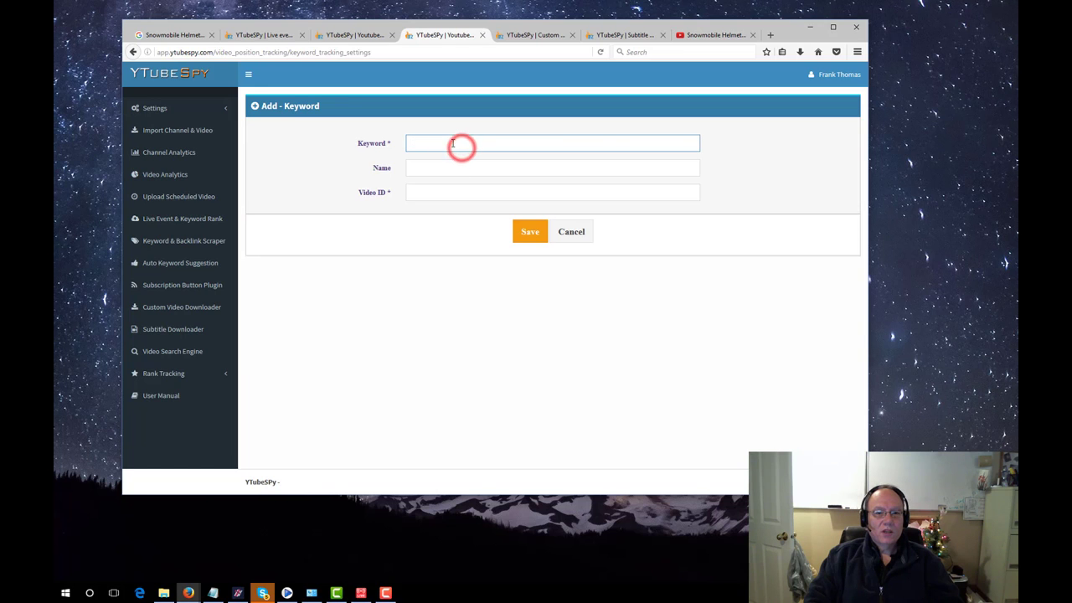
right_click(461, 148)
click(484, 185)
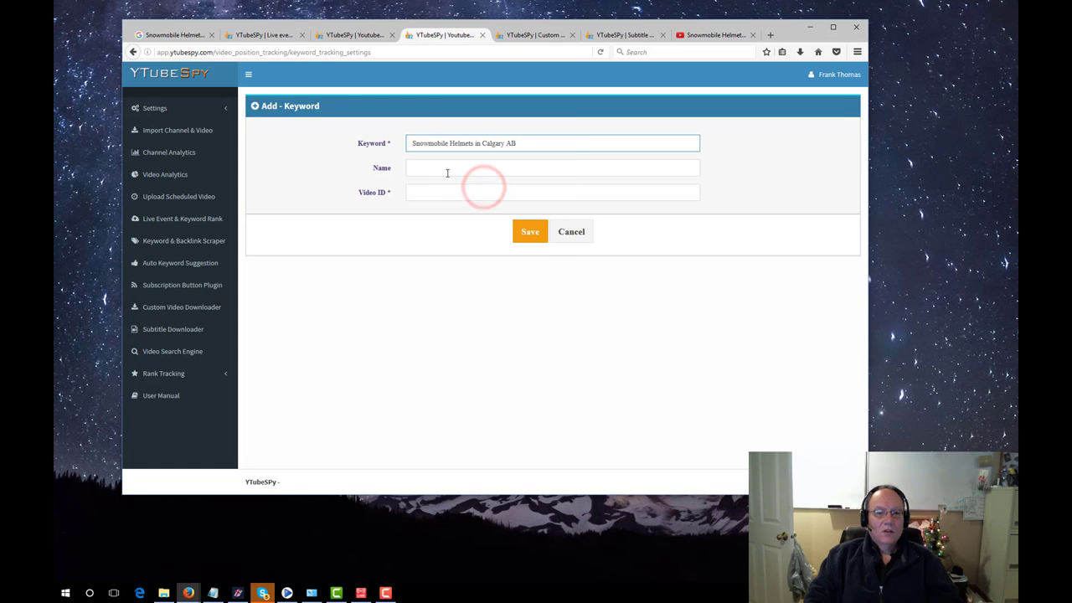
click(447, 170)
right_click(449, 170)
click(478, 213)
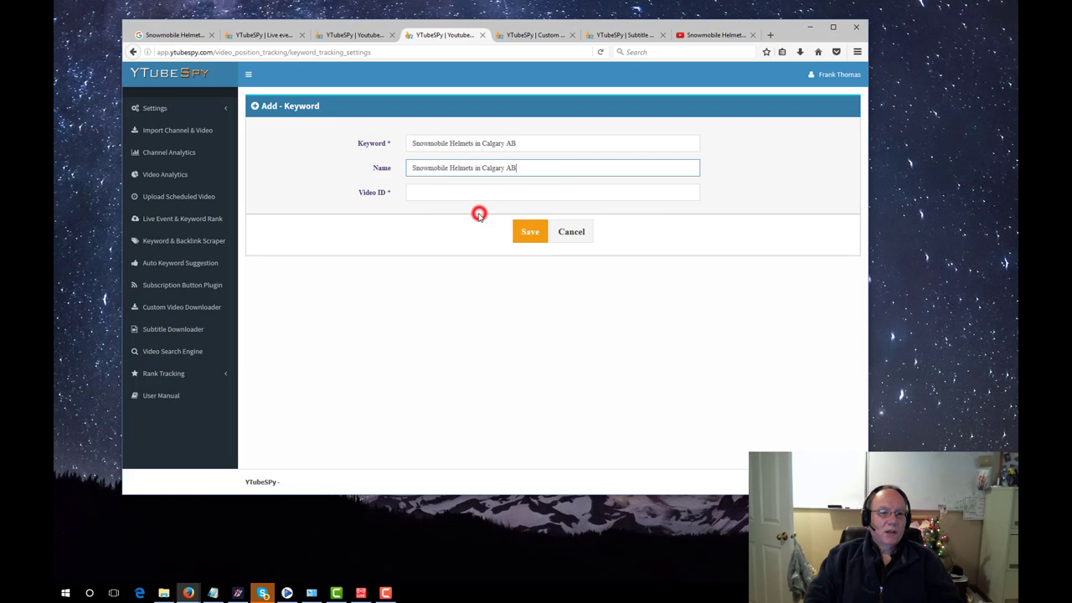
Copy the Calgary live event's broadcast ID from the Live Event List.
click(428, 196)
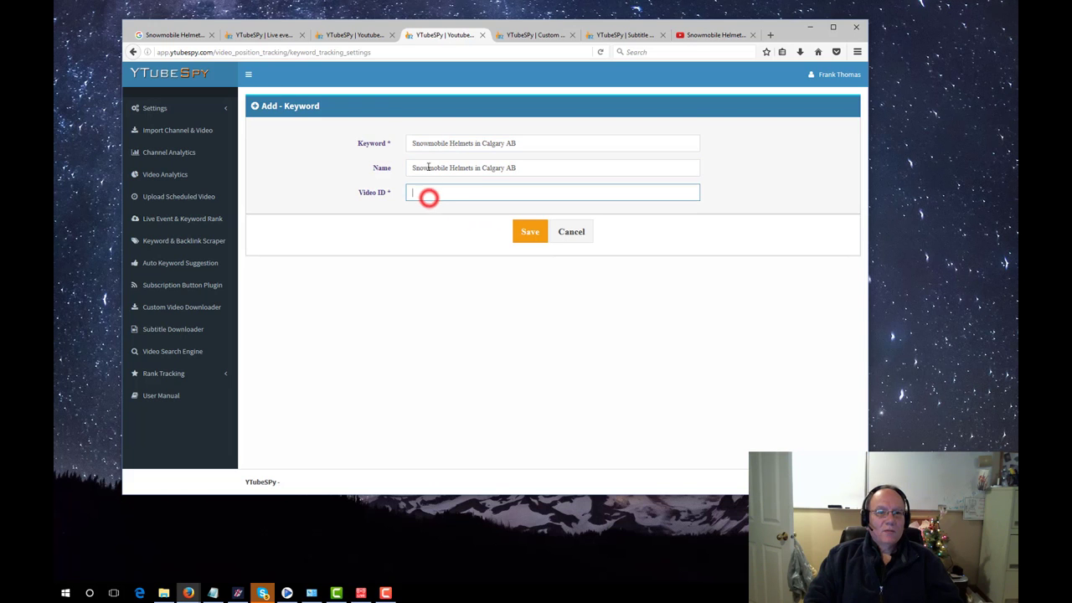
click(356, 35)
click(276, 34)
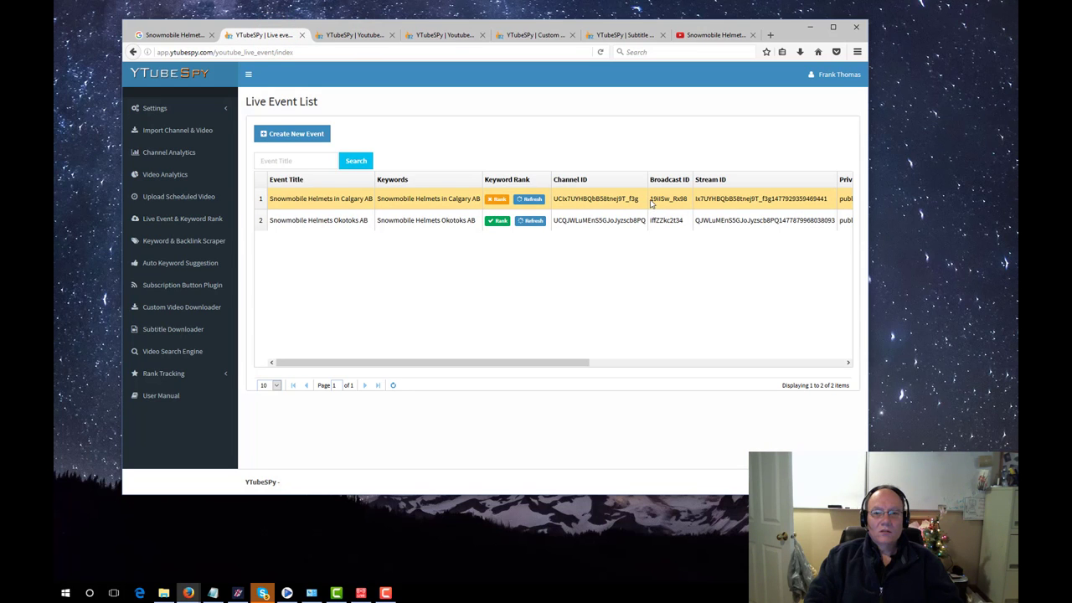
drag(668, 202, 680, 203)
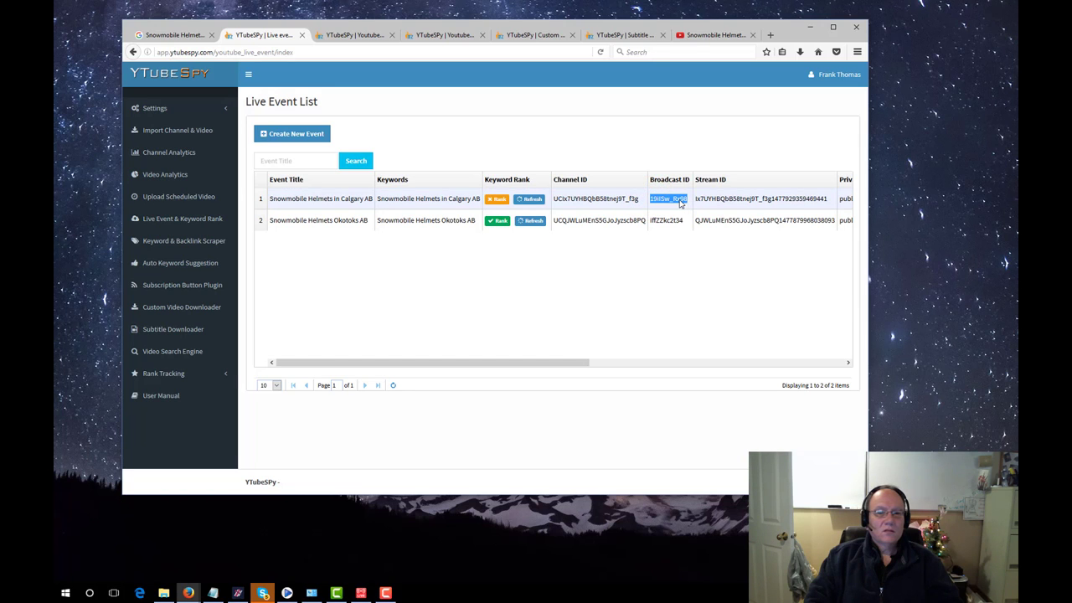
right_click(679, 203)
click(690, 208)
Paste the broadcast ID as the Video ID and save the tracked entry.
click(356, 34)
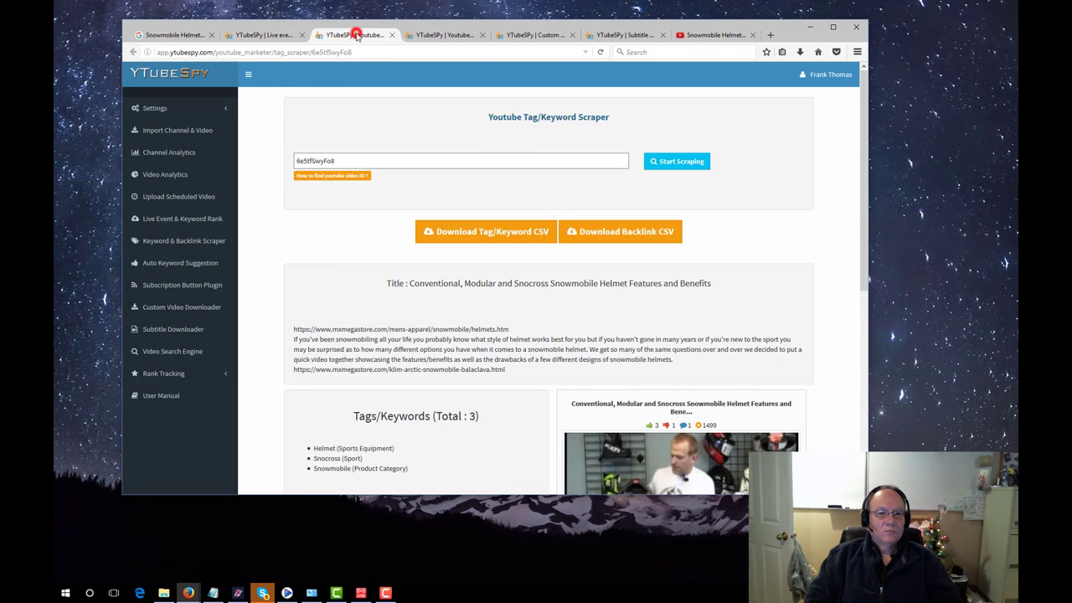
click(409, 34)
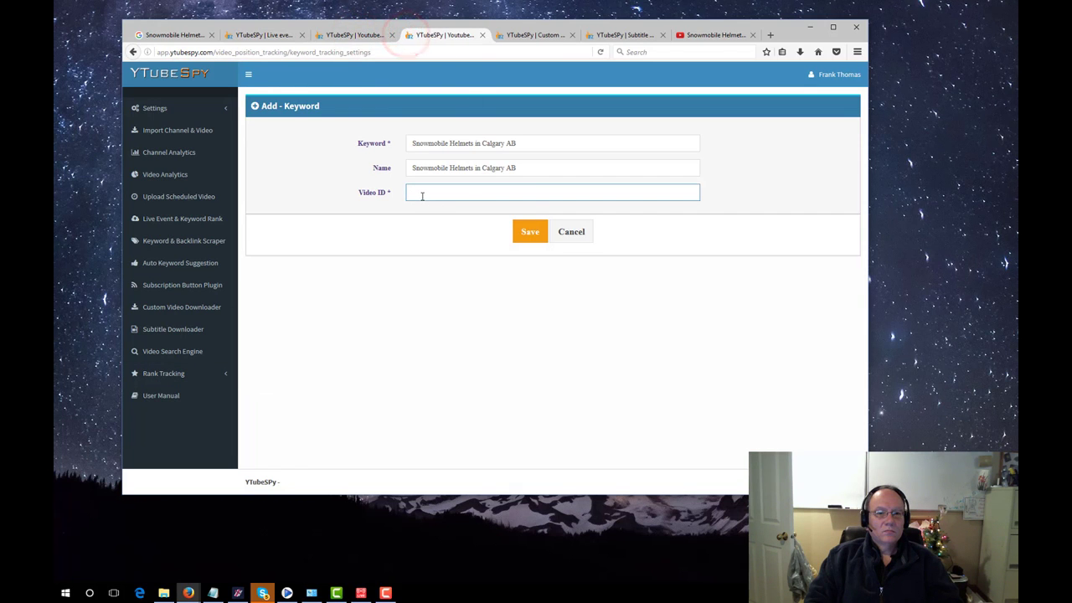
right_click(422, 195)
click(450, 241)
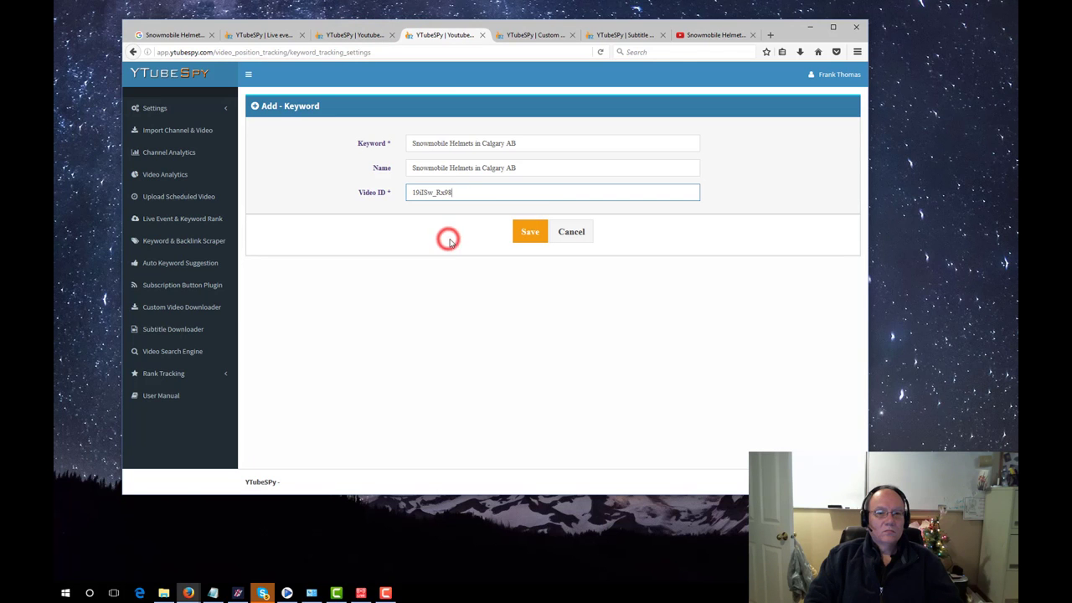
click(527, 233)
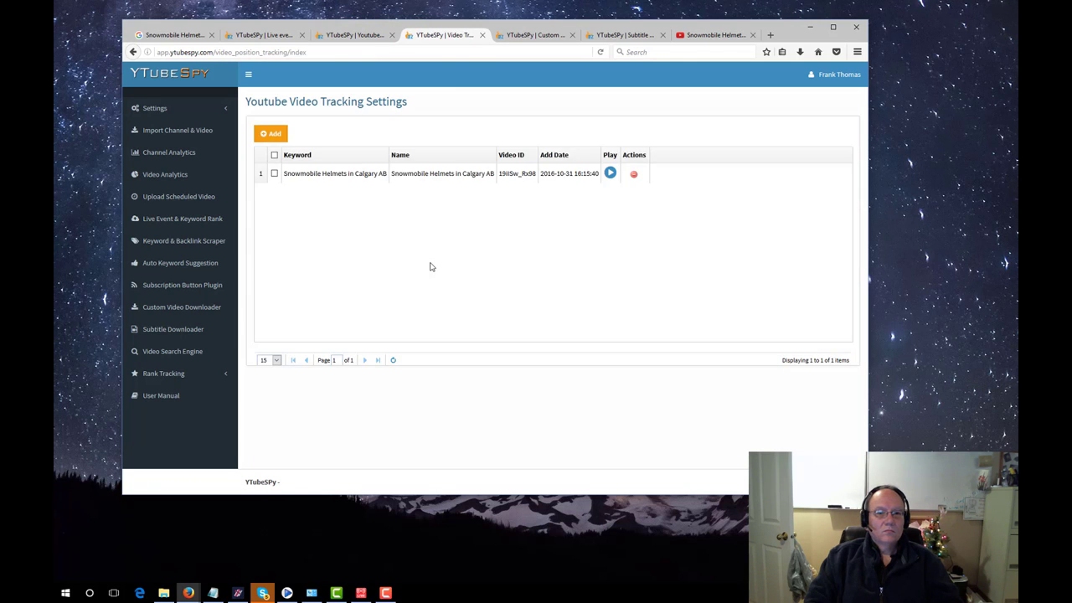
Preview the tracked Calgary video on YouTube, close it, and reselect its row.
click(609, 173)
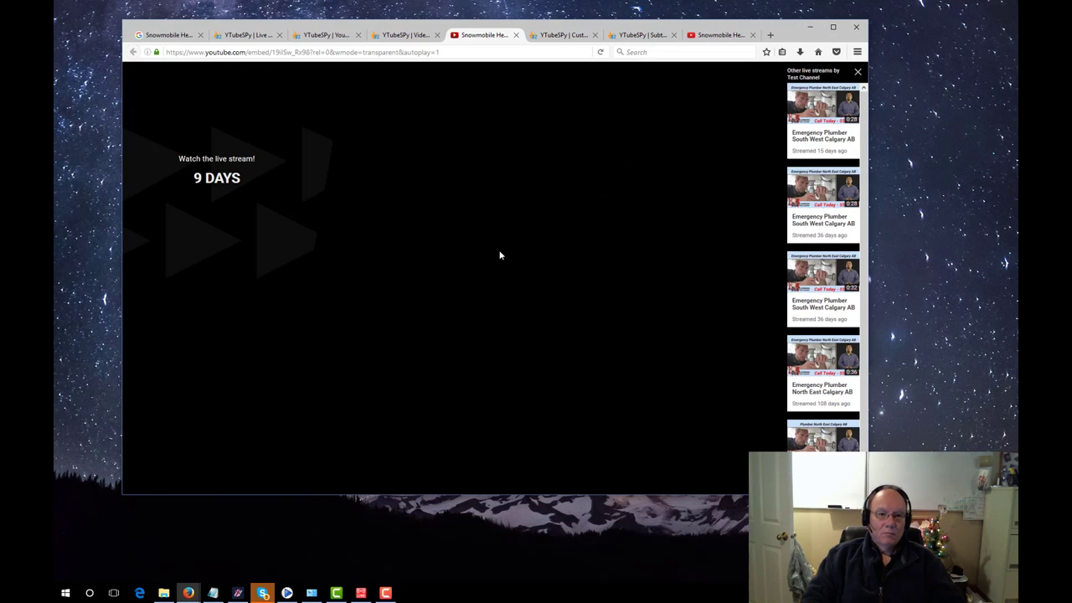
click(516, 34)
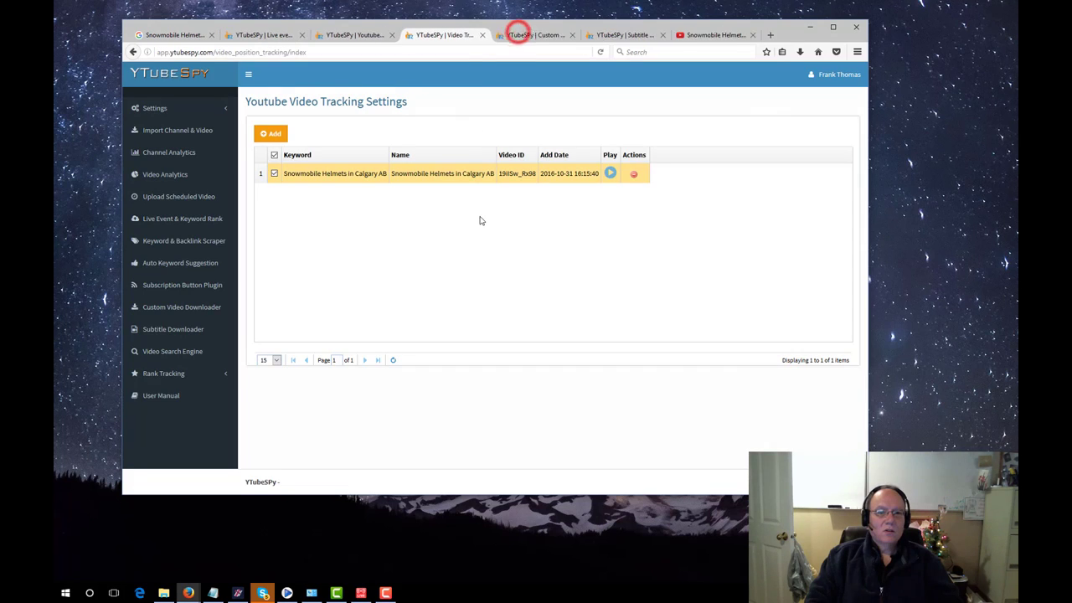
click(508, 226)
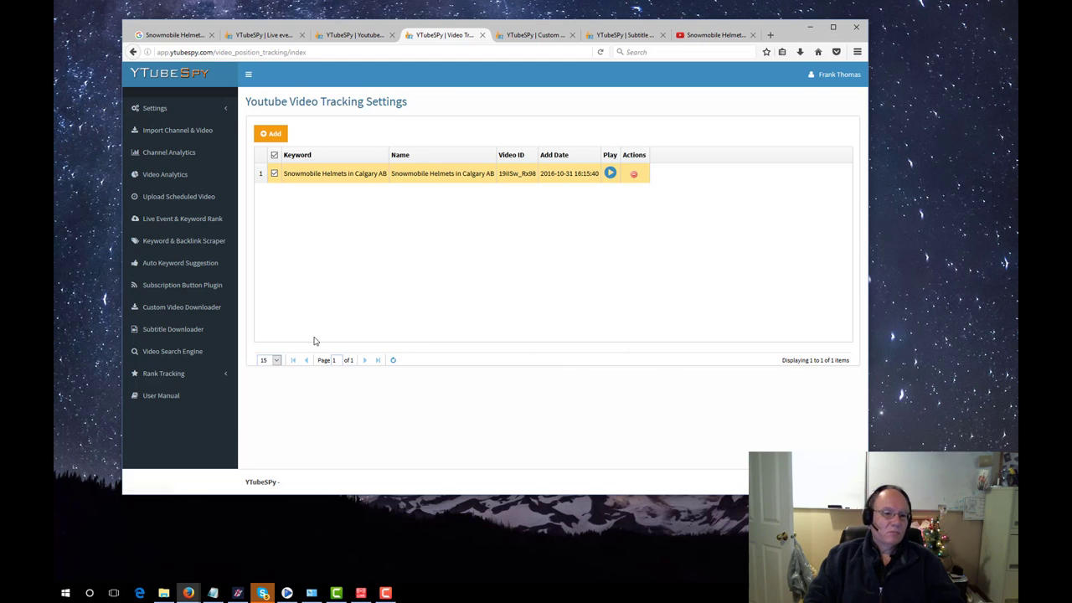
click(179, 372)
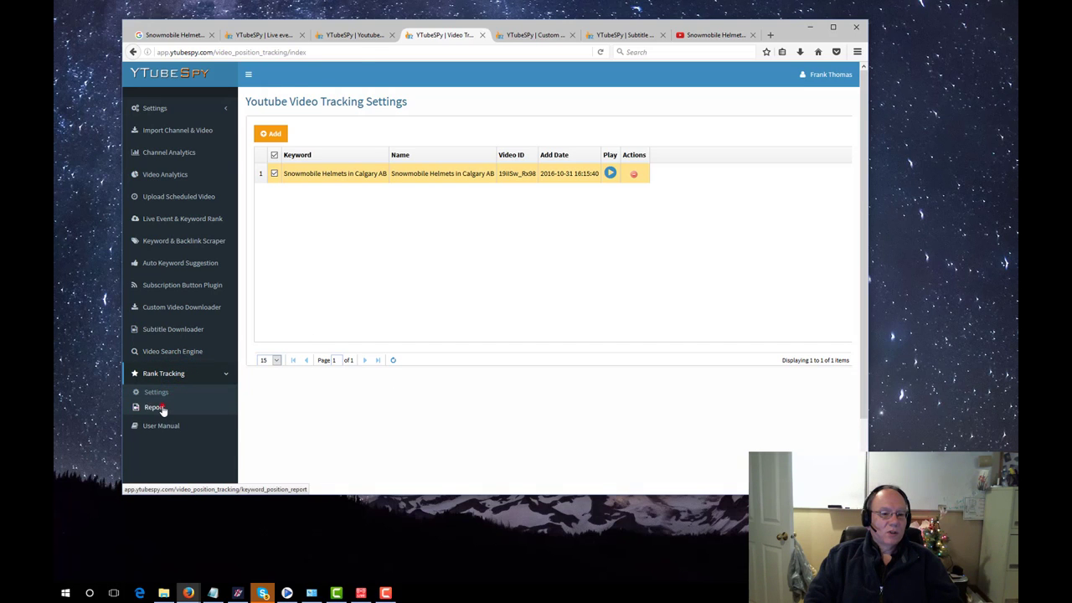
Open the rank tracking report, pick the Calgary keyword, and dismiss the missing-date warning.
click(157, 408)
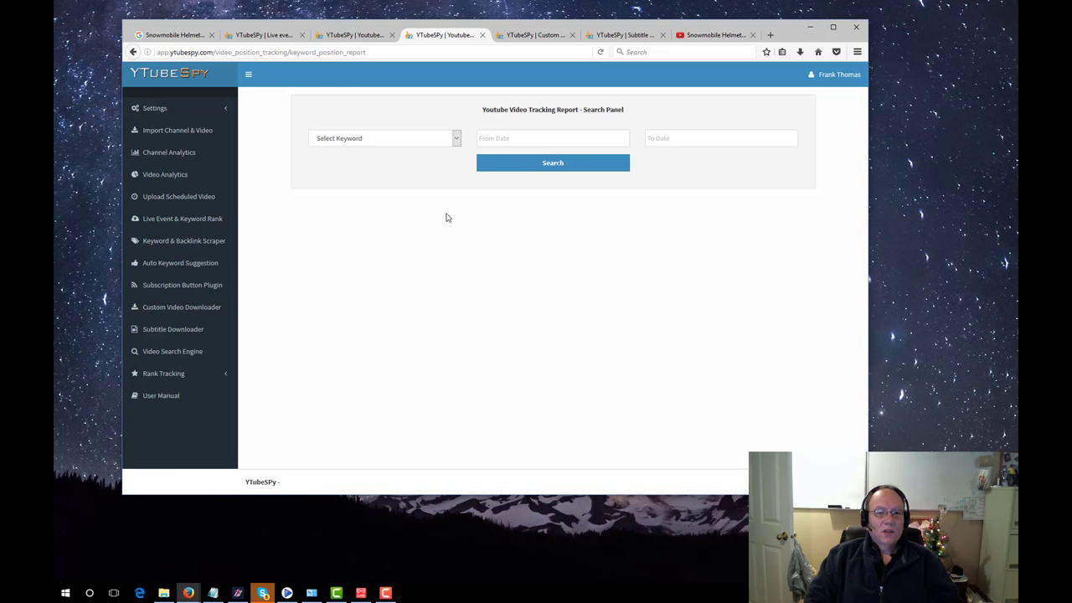
click(456, 139)
click(368, 150)
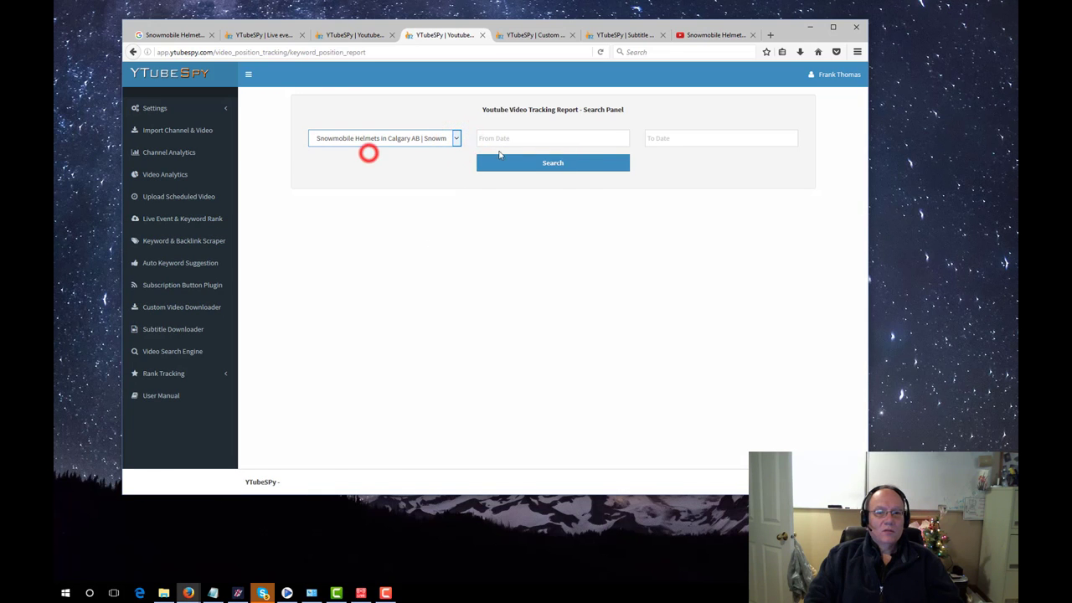
click(527, 139)
click(670, 137)
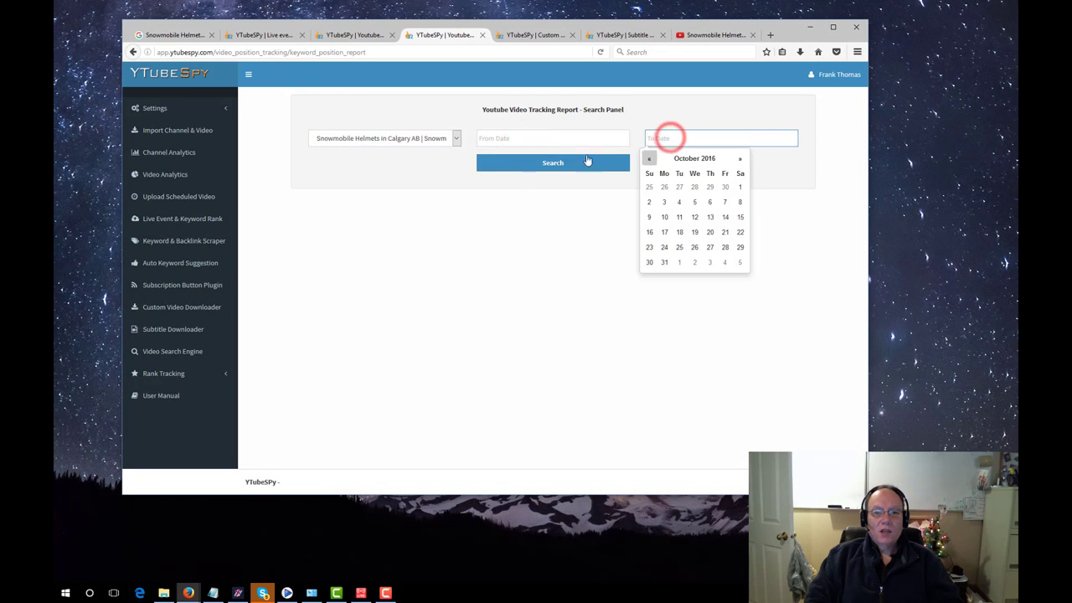
click(550, 164)
click(522, 239)
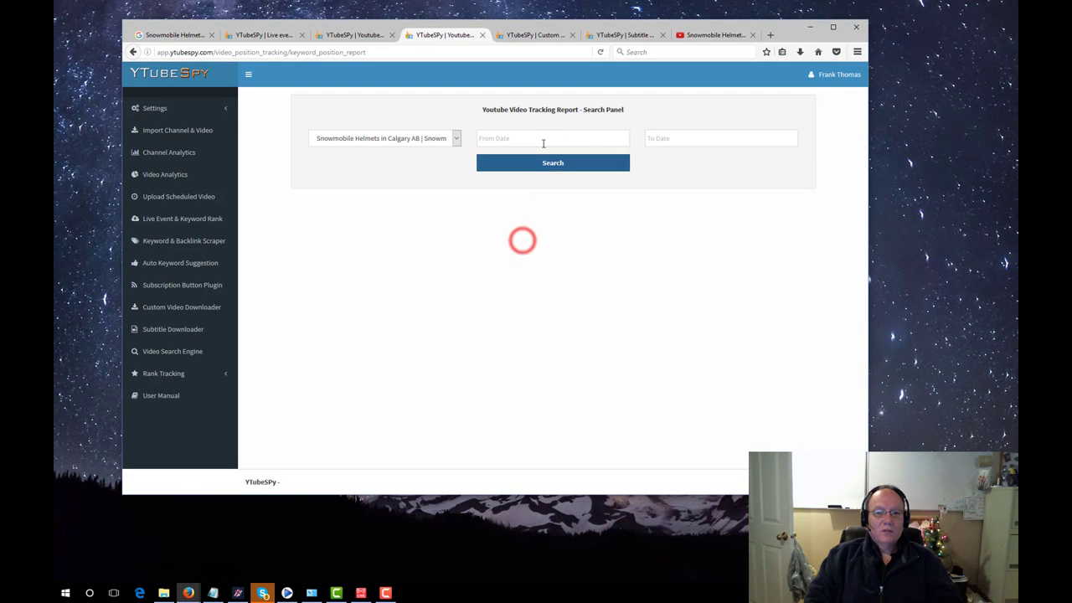
Set From and To dates to 10/31/2016 and run the report.
click(543, 140)
click(501, 262)
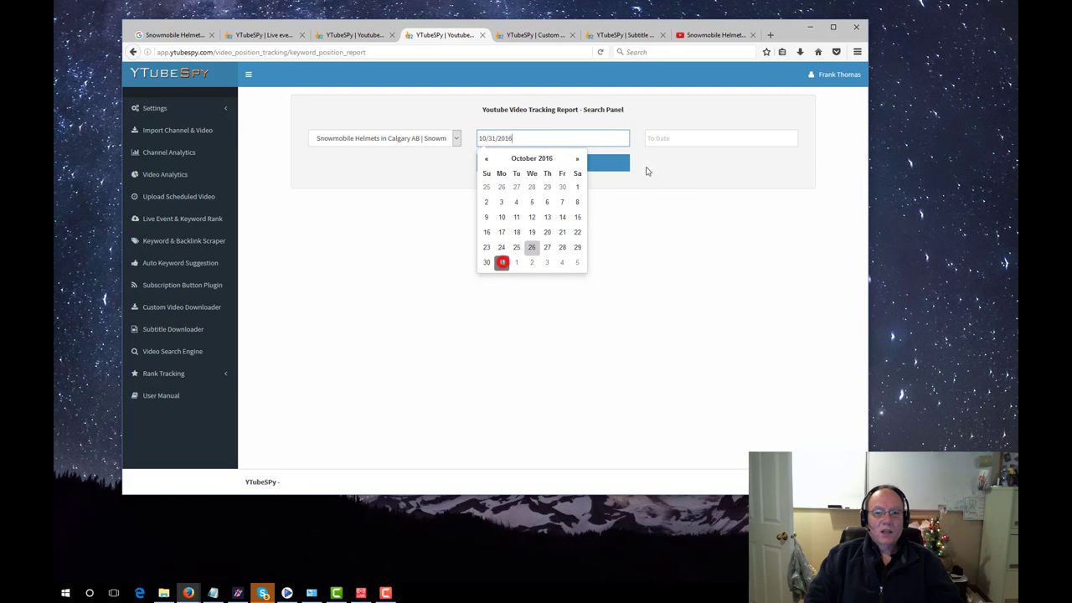
click(658, 137)
click(670, 262)
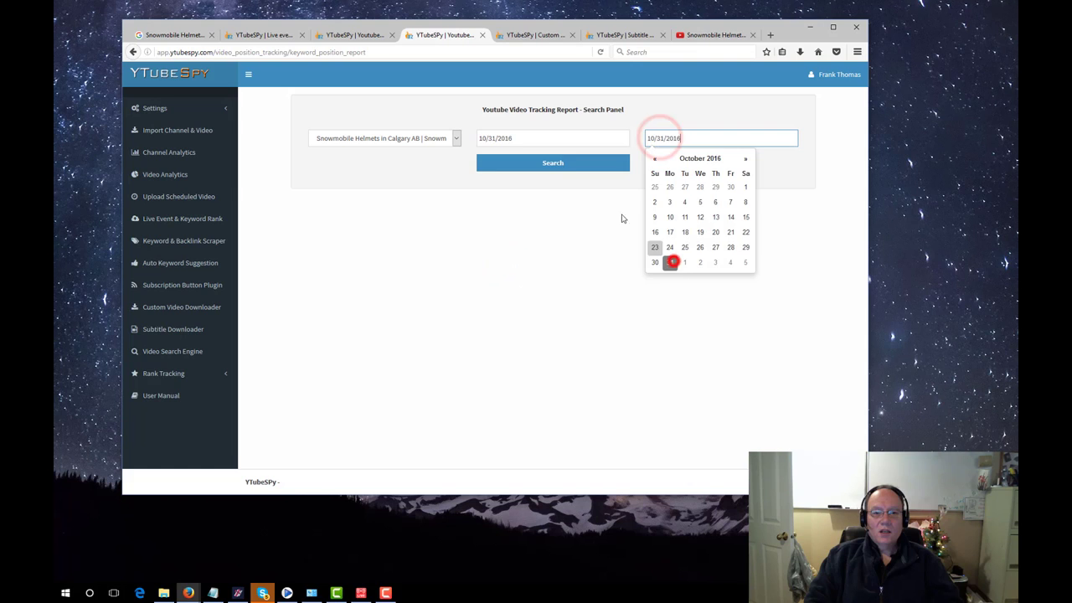
click(552, 162)
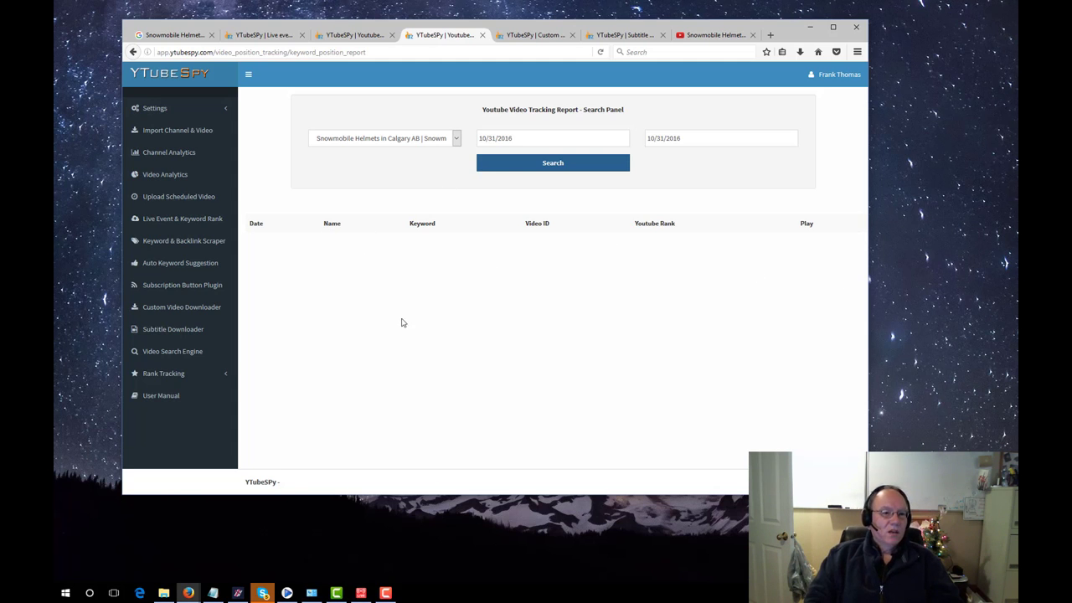
View the User Manual's Subscribe Button Plugin section, then return to the report.
click(169, 399)
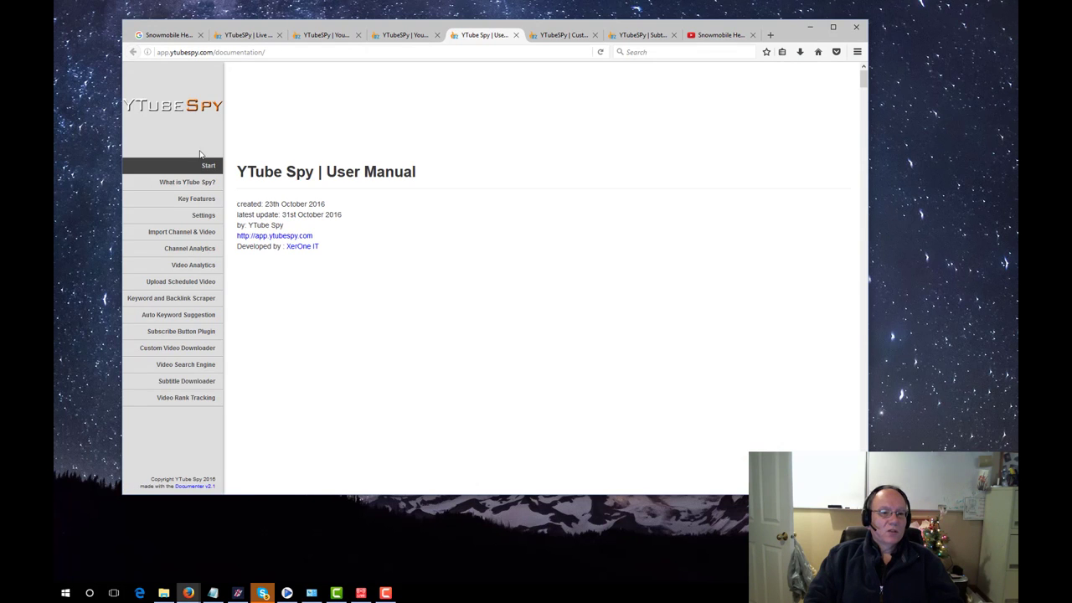
click(193, 333)
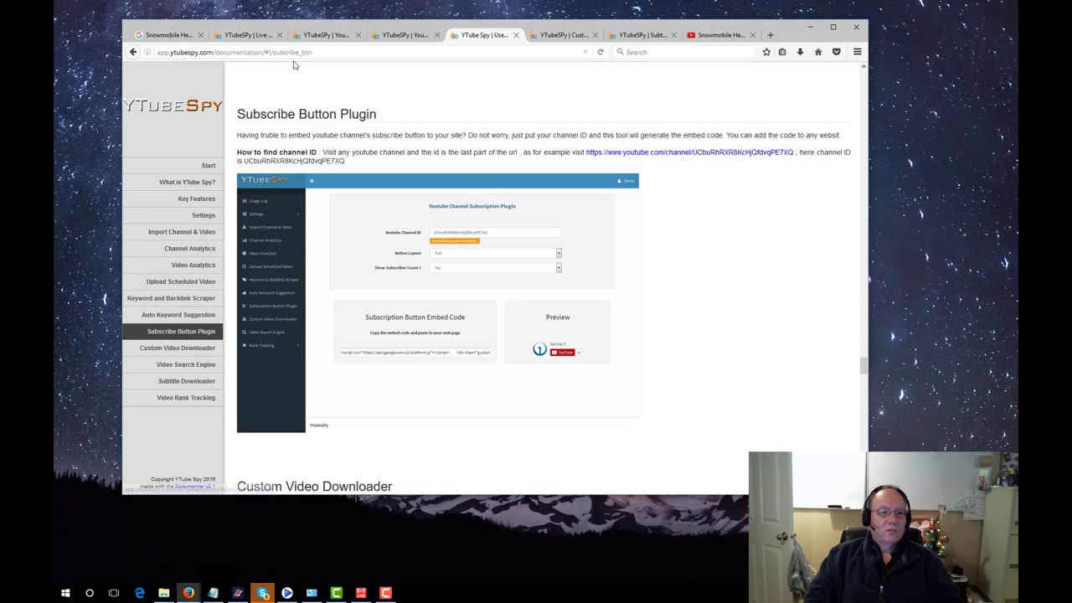
click(409, 34)
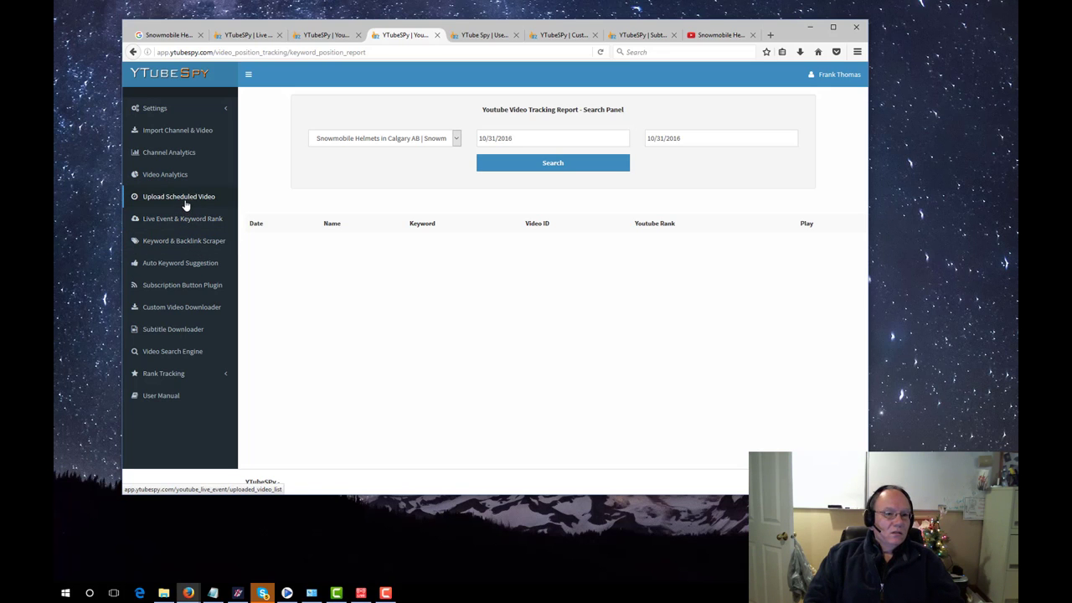
Generate Auto Keyword Suggestions for 'snowmobile', replacing the accidentally pasted ID.
click(198, 263)
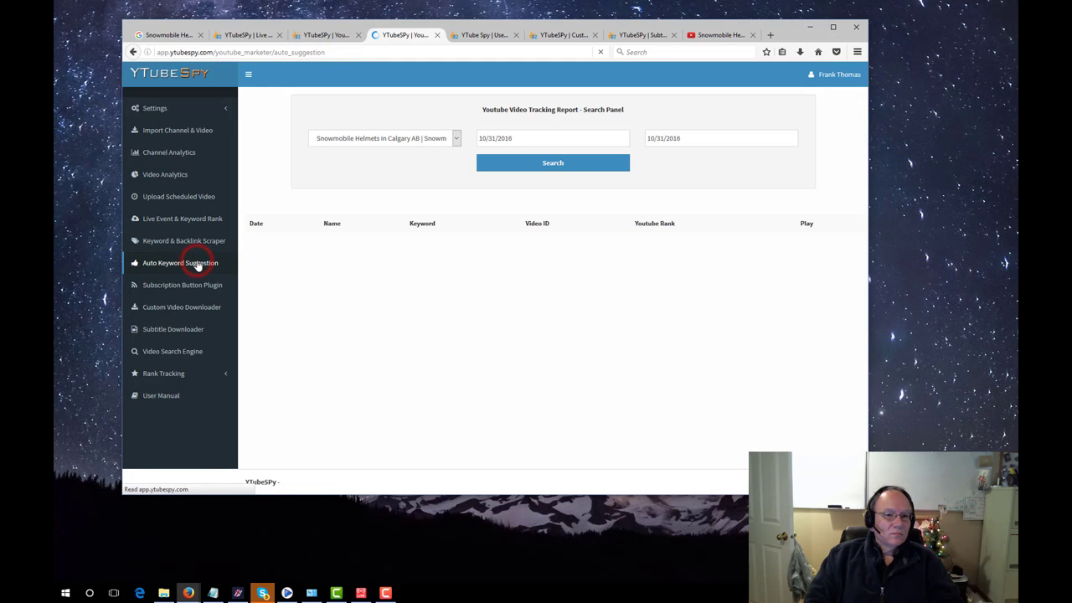
right_click(321, 162)
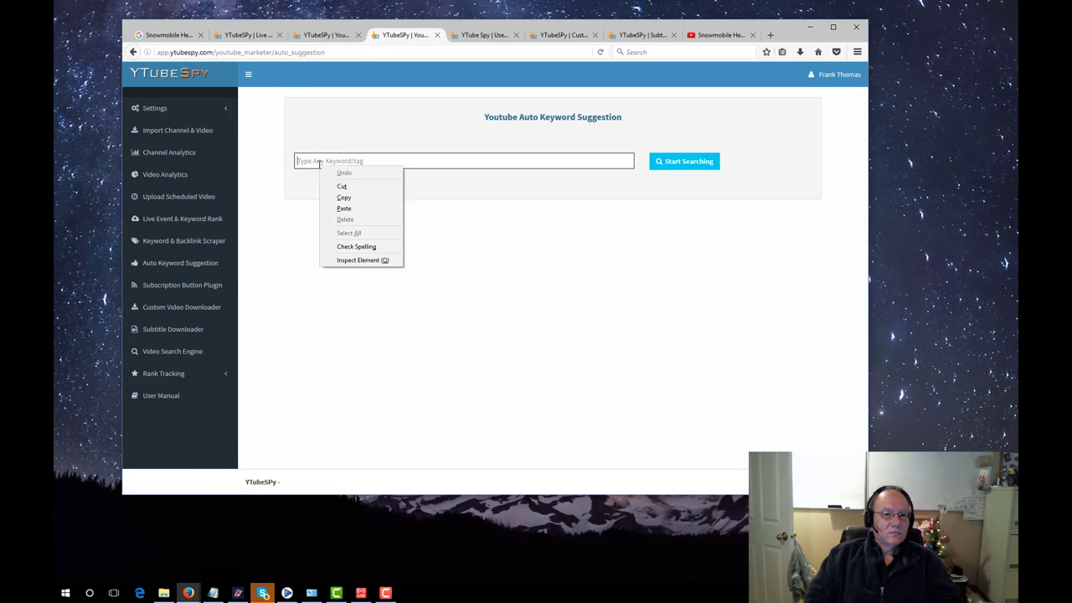
click(348, 208)
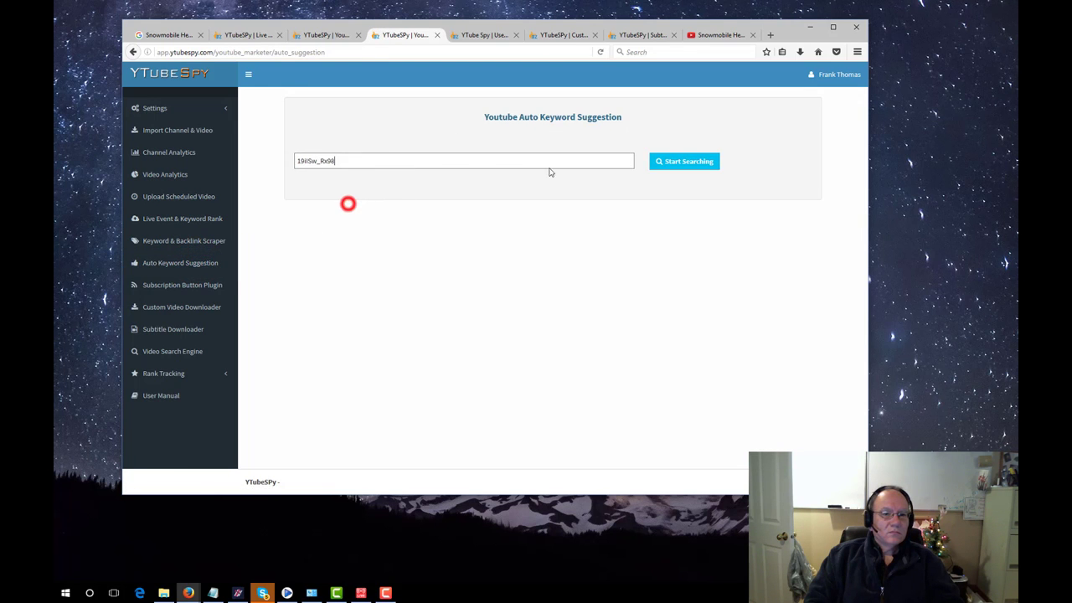
double_click(474, 159)
text(sn)
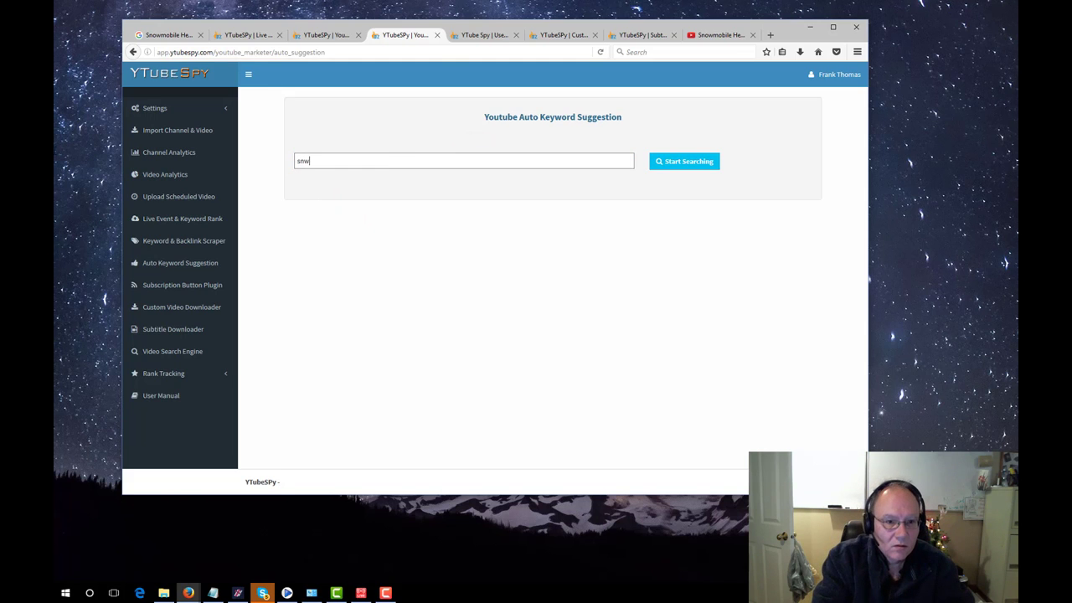
text(owm)
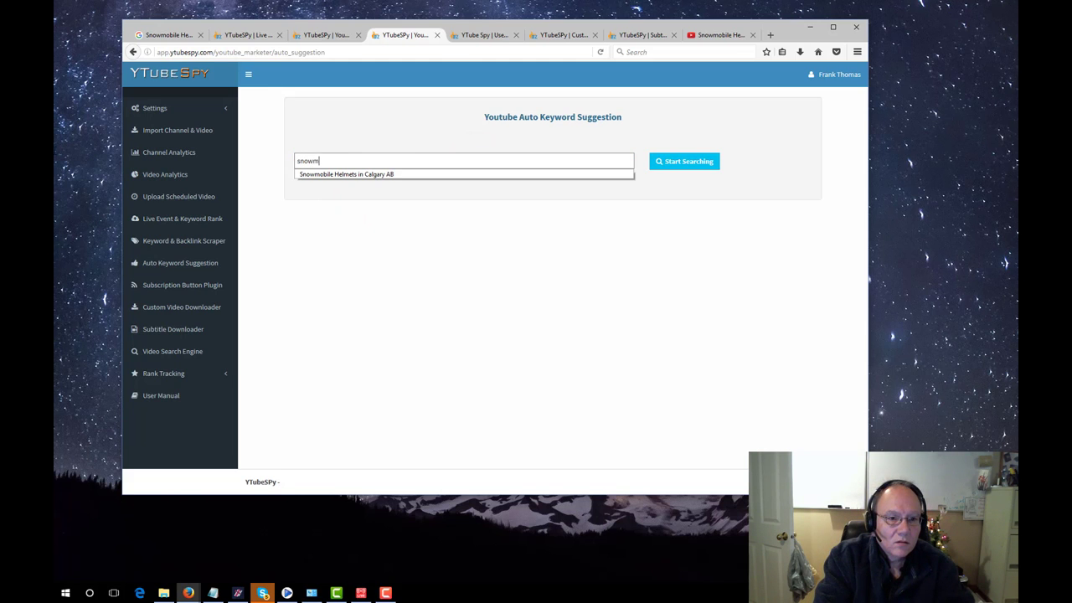
text(obile)
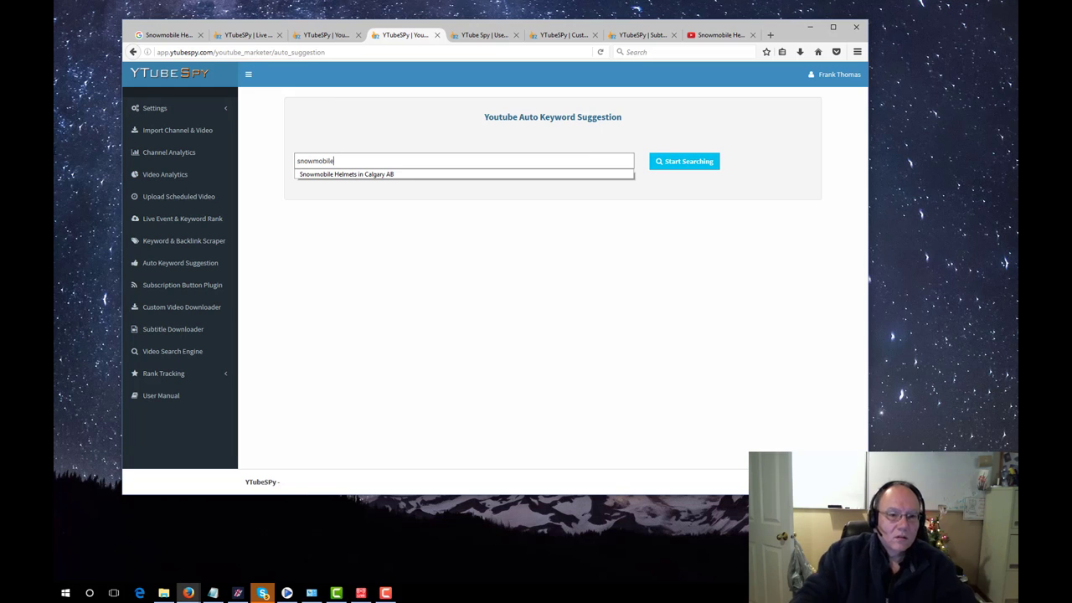
click(653, 161)
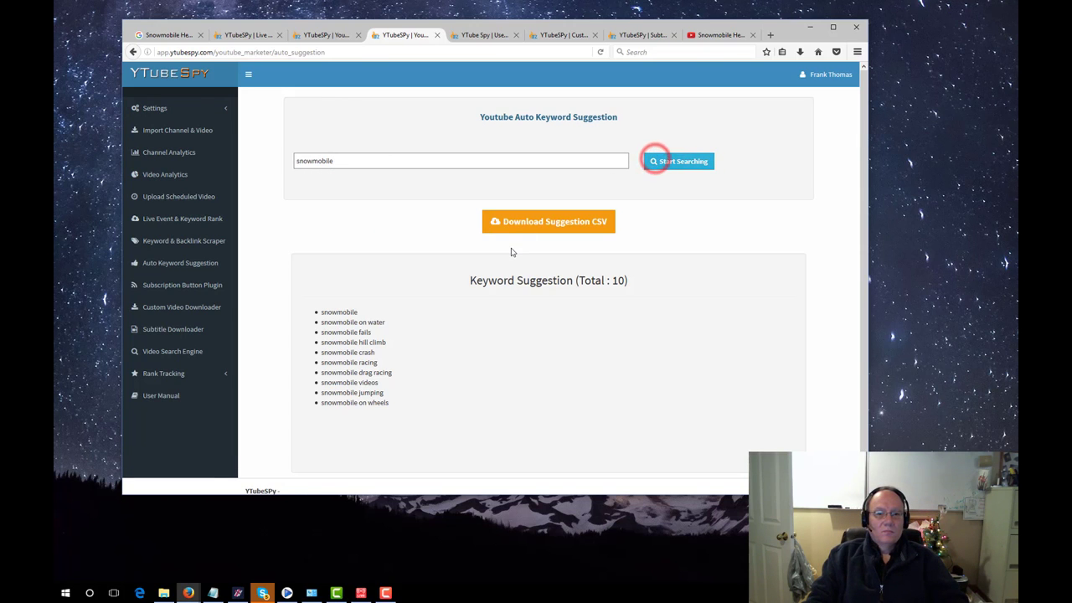